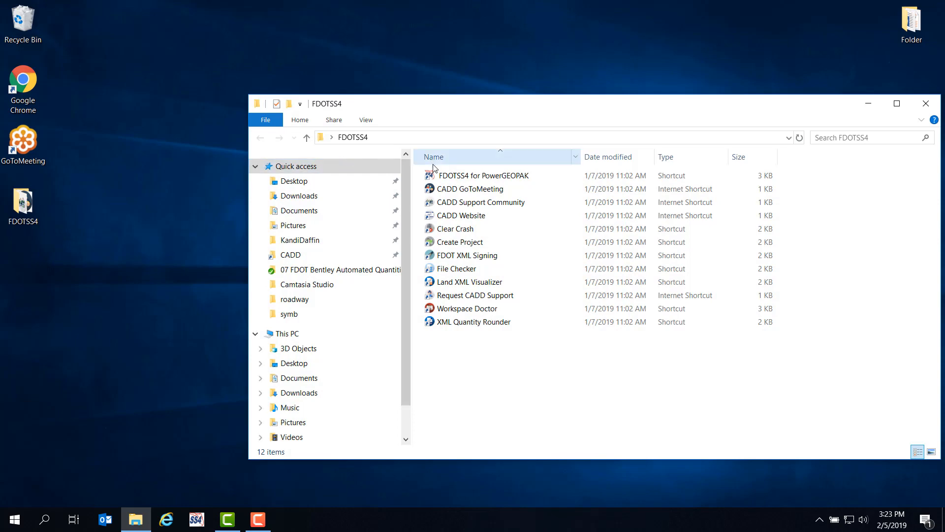
# Launch FDOTSS4 for PowerGEOPAK and open the design file DSGNRD01.DGN from the roadway folder.
pyautogui.doubleClick(485, 176)
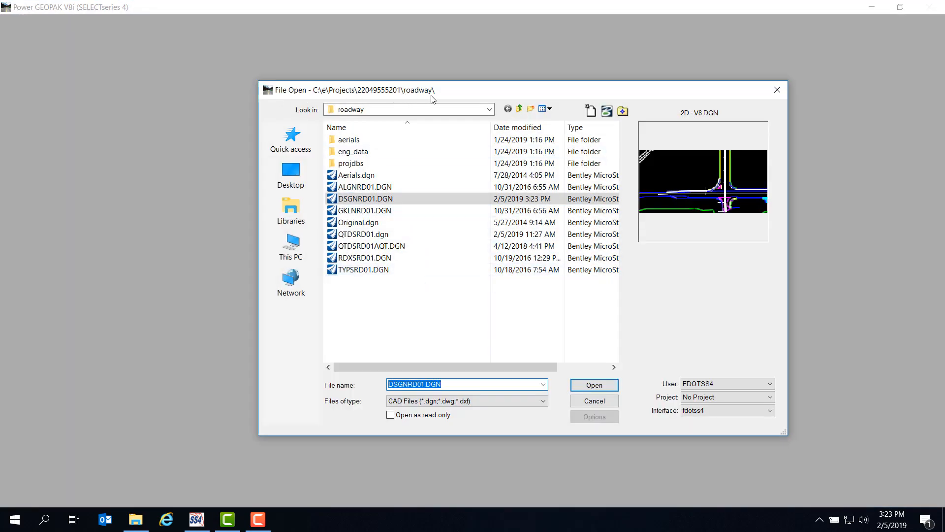
pyautogui.click(361, 200)
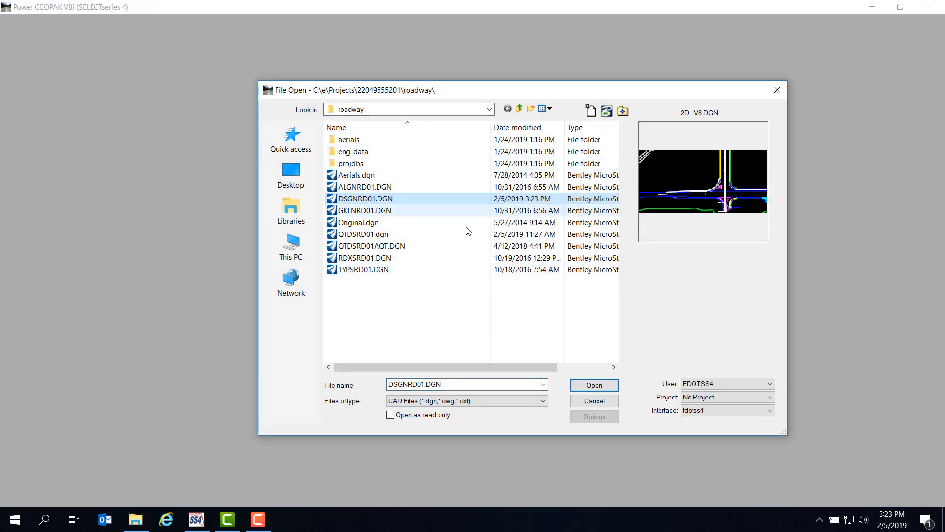
pyautogui.click(583, 385)
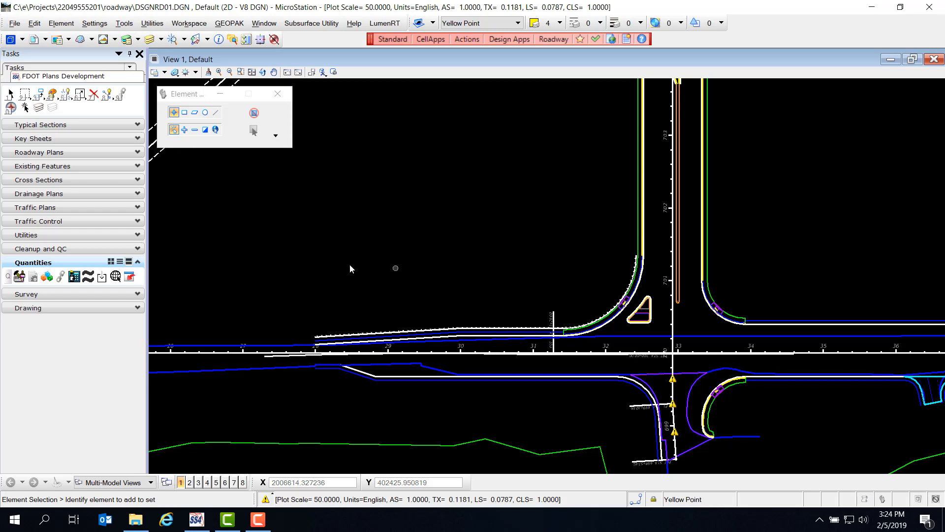
# Open the Design and Computation Manager and expand the Curb & Gutter, Curb, Gutter category under Plan Features.
pyautogui.click(20, 276)
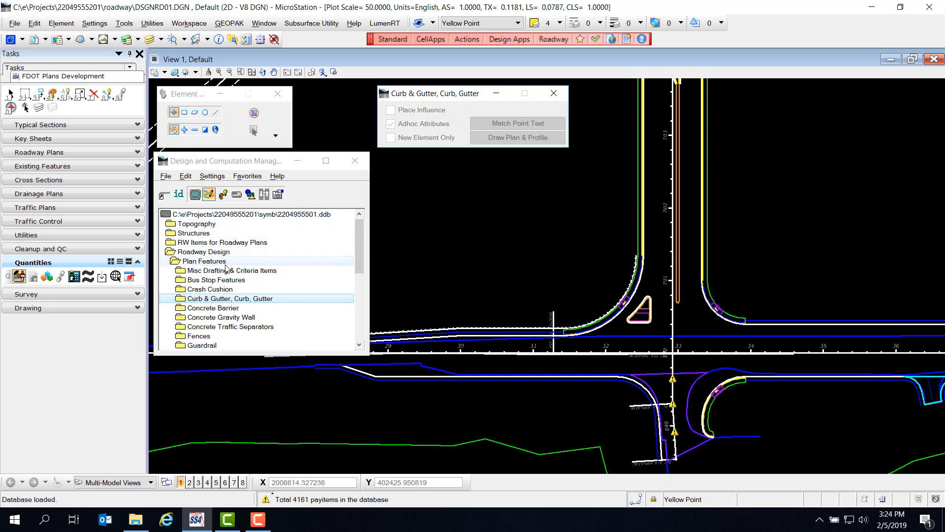
pyautogui.click(212, 302)
pyautogui.doubleClick(213, 300)
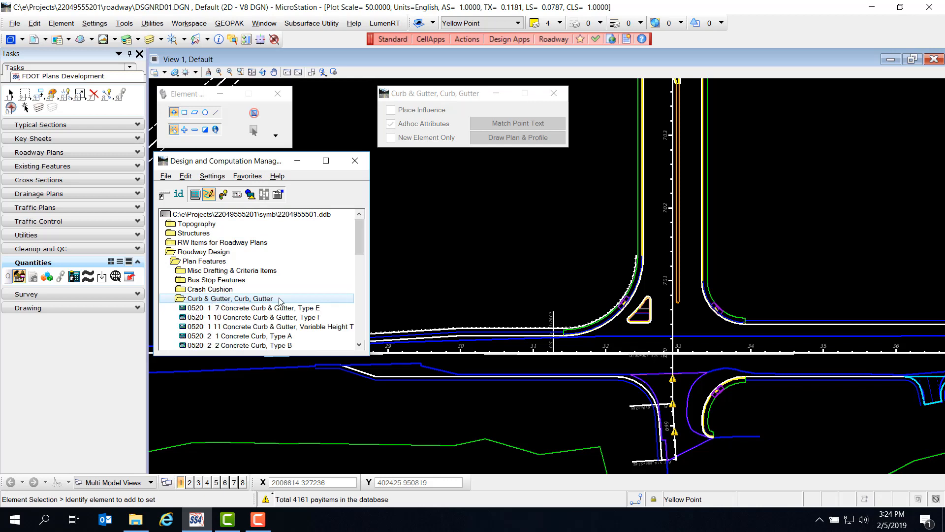
# Compute the curb and gutter plan quantities along chain SR61 with a range of 175.
pyautogui.click(236, 195)
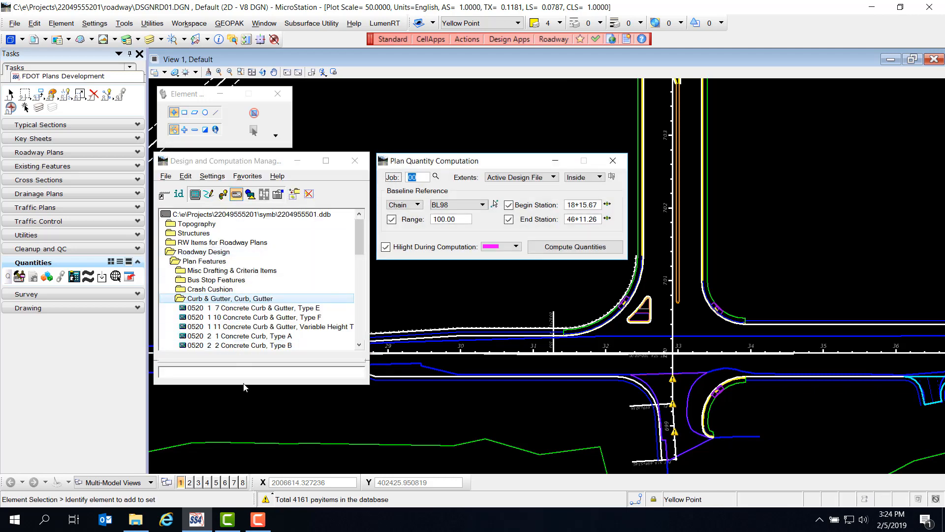
pyautogui.moveTo(243, 384); pyautogui.dragTo(236, 425)
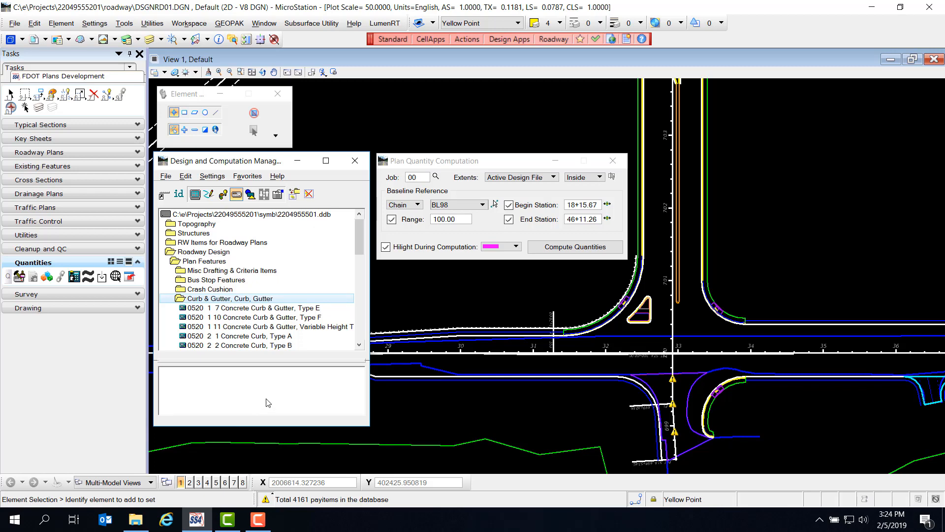
pyautogui.click(416, 162)
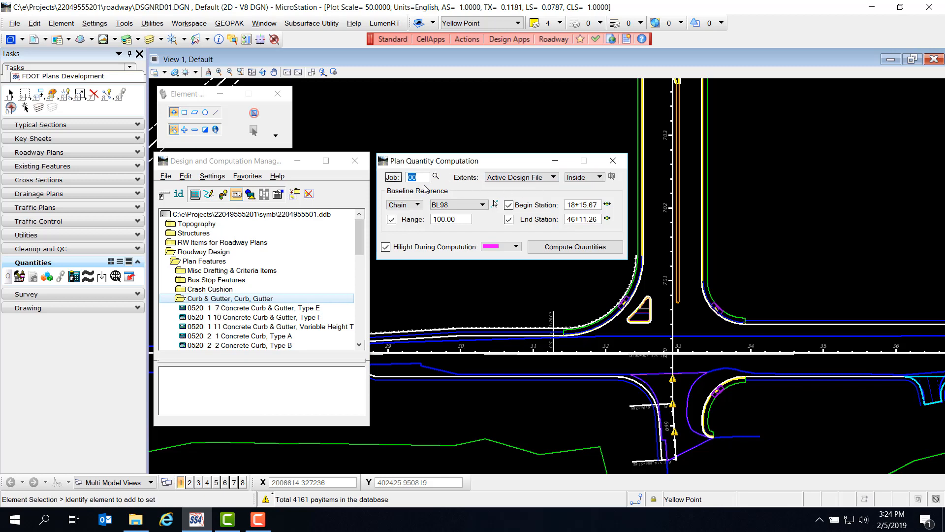
pyautogui.click(470, 205)
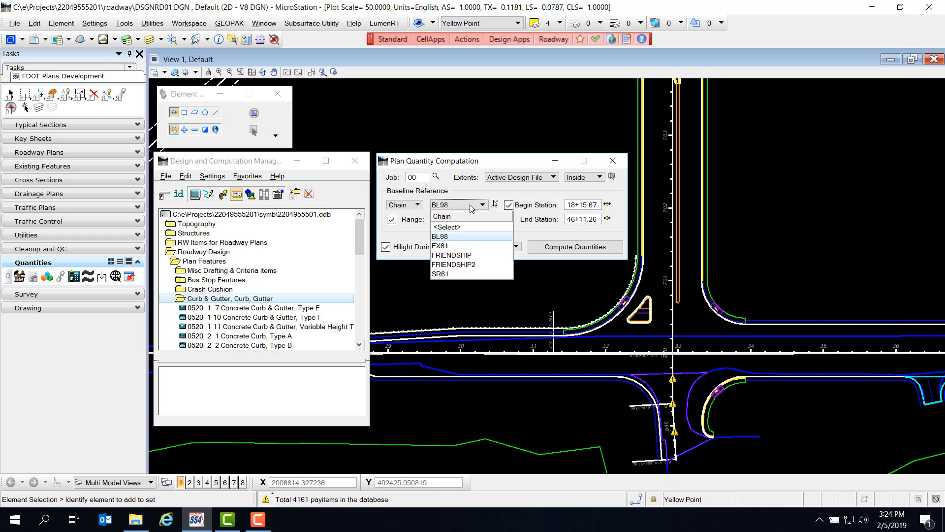
pyautogui.click(452, 274)
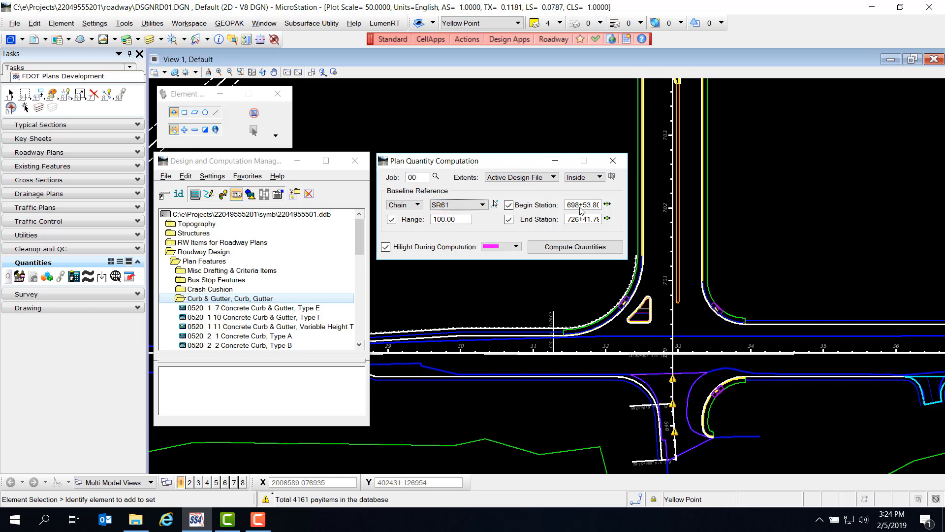
pyautogui.click(461, 222)
pyautogui.write('175')
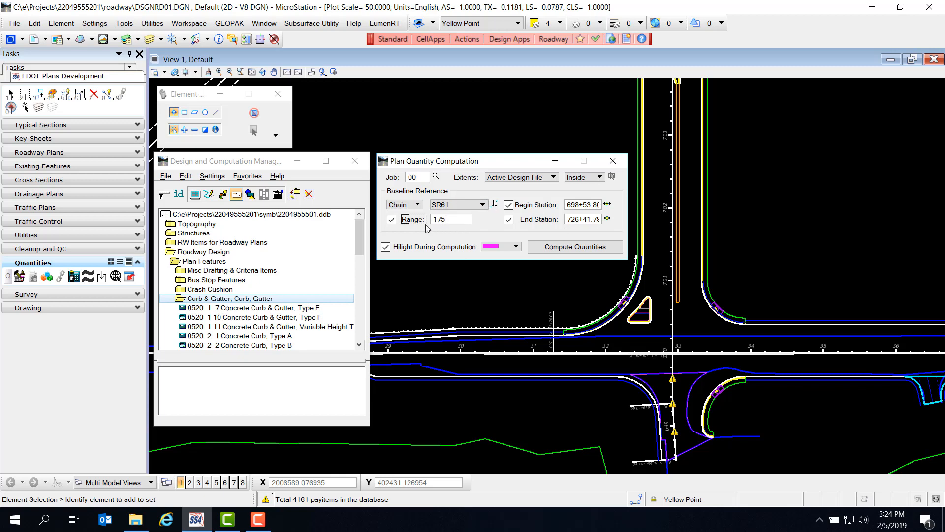
pyautogui.press('Tab')
pyautogui.click(571, 248)
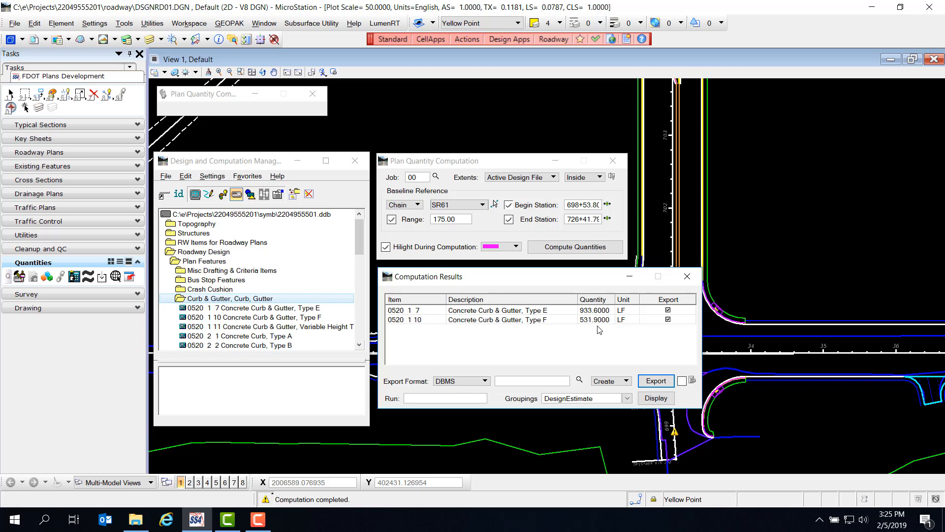
pyautogui.click(667, 319)
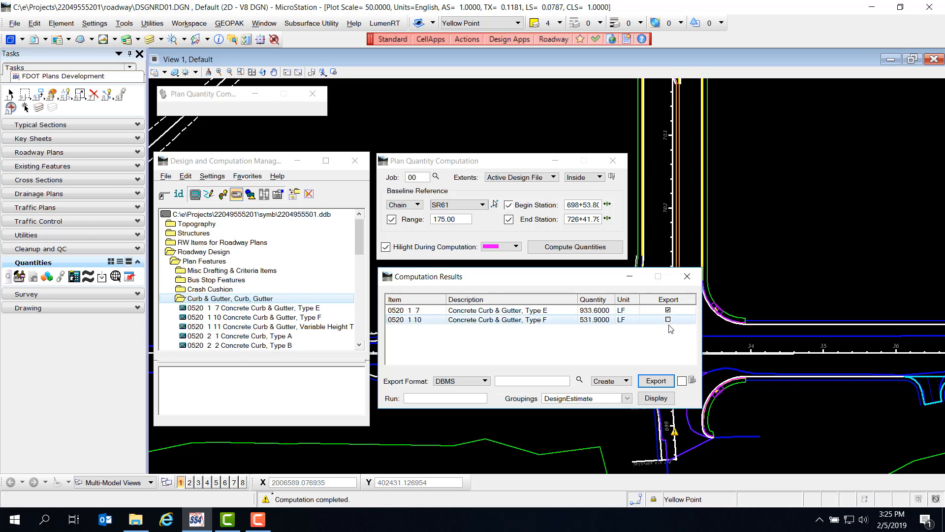
pyautogui.click(668, 320)
pyautogui.click(476, 382)
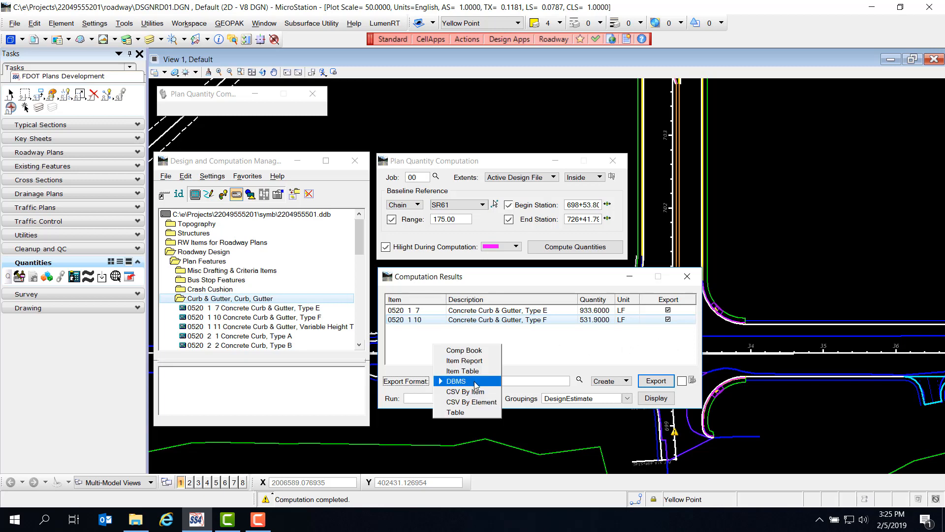
pyautogui.click(476, 381)
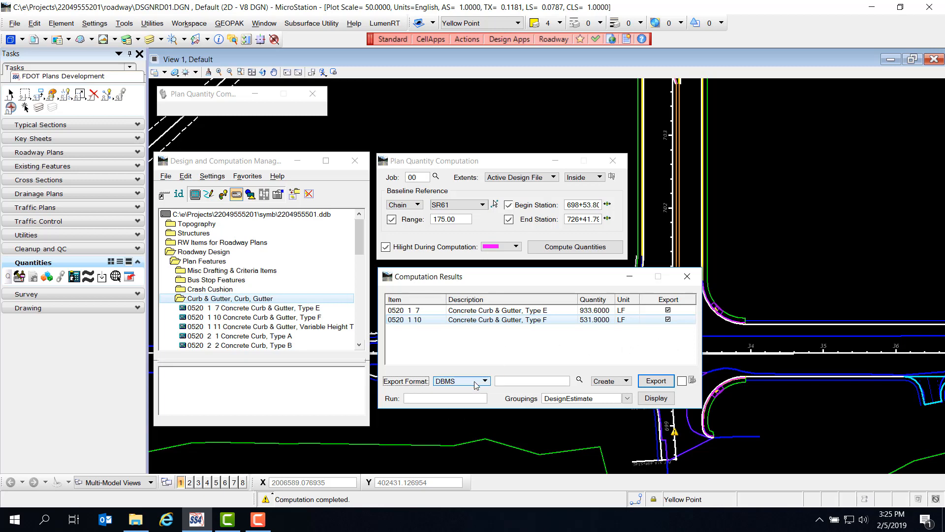
pyautogui.click(509, 383)
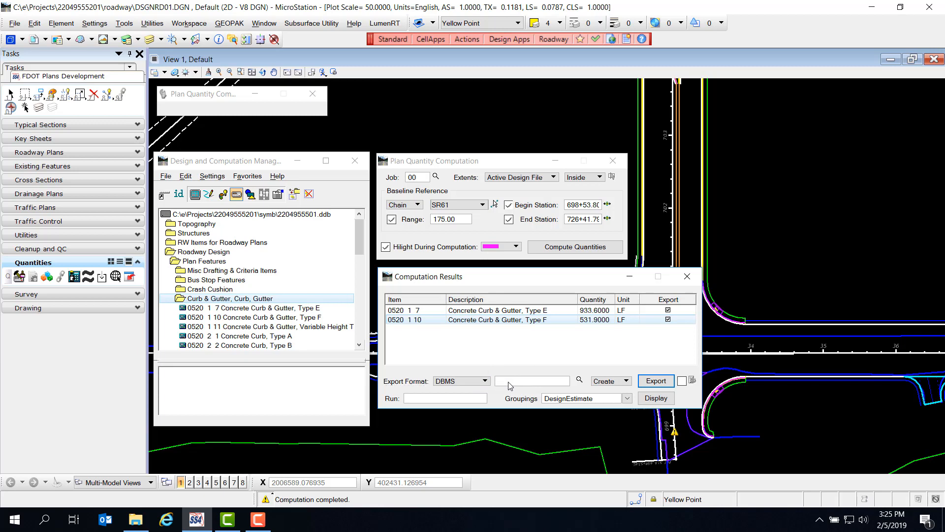
pyautogui.write('22049555201')
pyautogui.click(627, 382)
pyautogui.click(628, 383)
# Set the grouping to 0200, export the curb and gutter quantities, and close the computation results.
pyautogui.click(596, 400)
pyautogui.moveTo(597, 401); pyautogui.dragTo(518, 402)
pyautogui.write('0200')
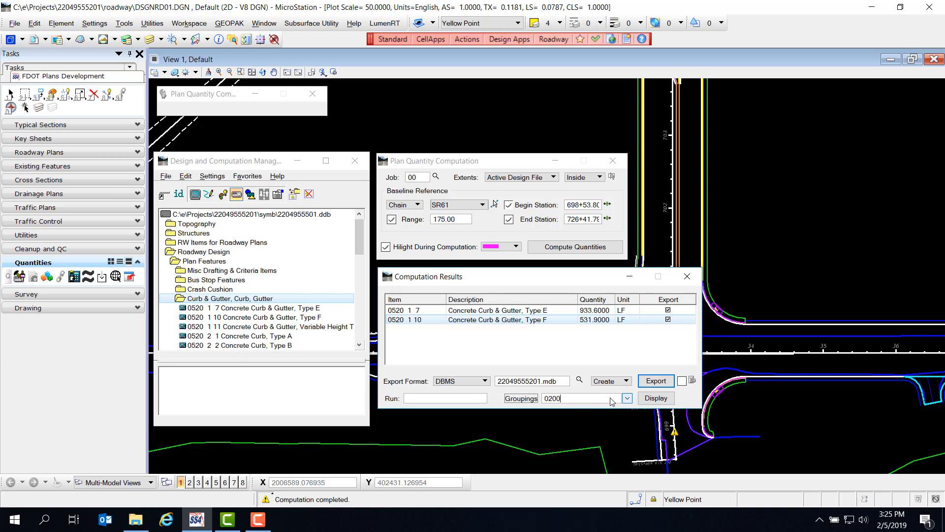
pyautogui.click(660, 383)
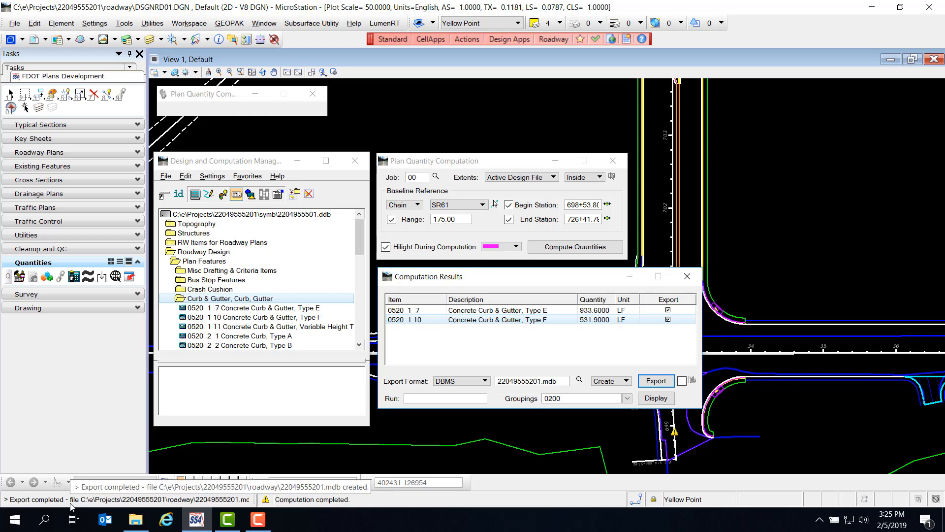
pyautogui.click(688, 278)
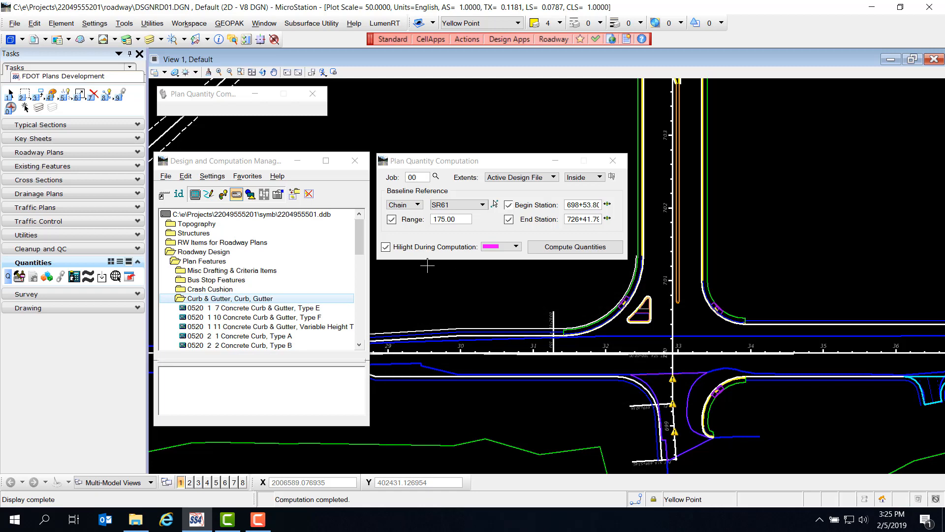
# Collapse the curb category, expand Guardrail, and compute its plan quantities along chain BL98.
pyautogui.doubleClick(231, 300)
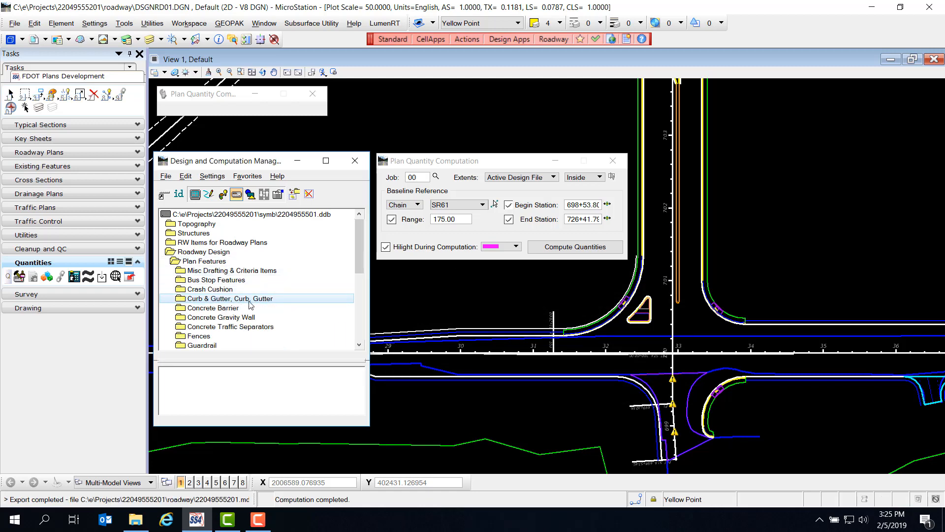
pyautogui.doubleClick(210, 346)
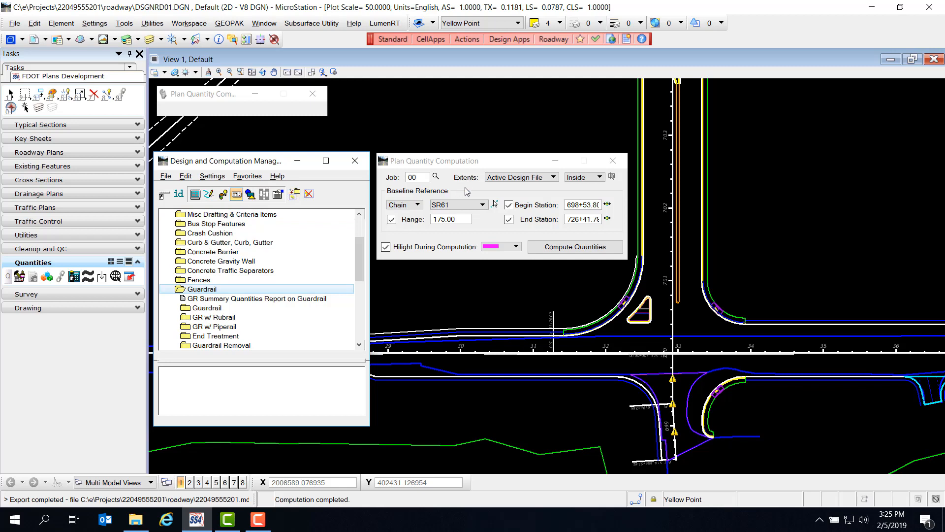
pyautogui.click(476, 167)
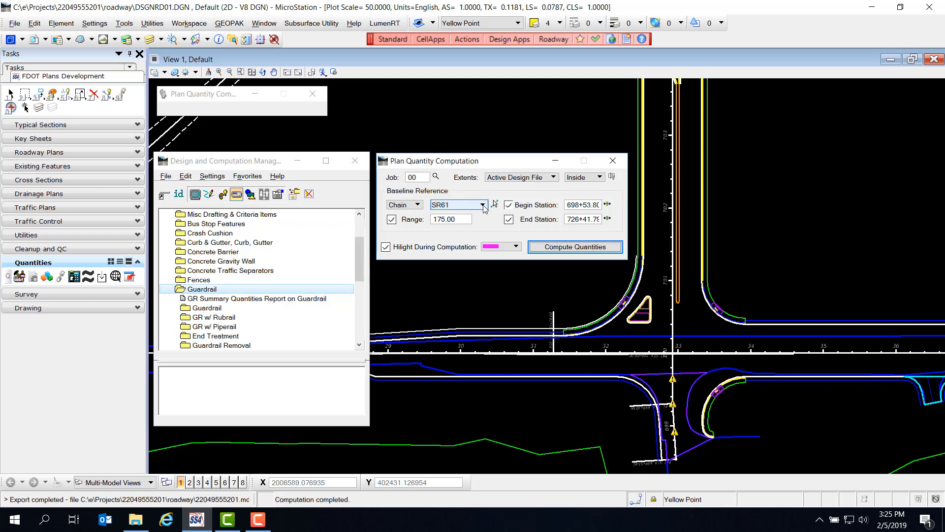
pyautogui.click(458, 205)
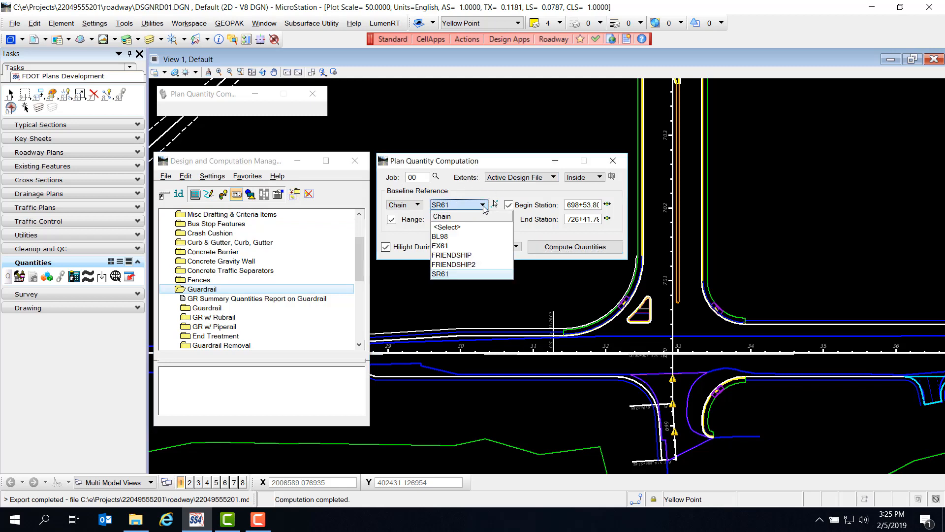
pyautogui.click(455, 236)
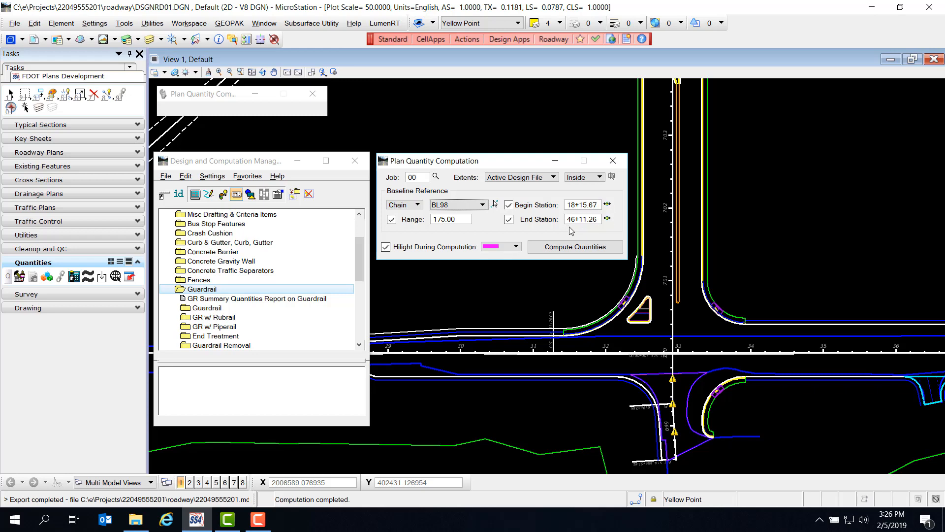
pyautogui.click(566, 248)
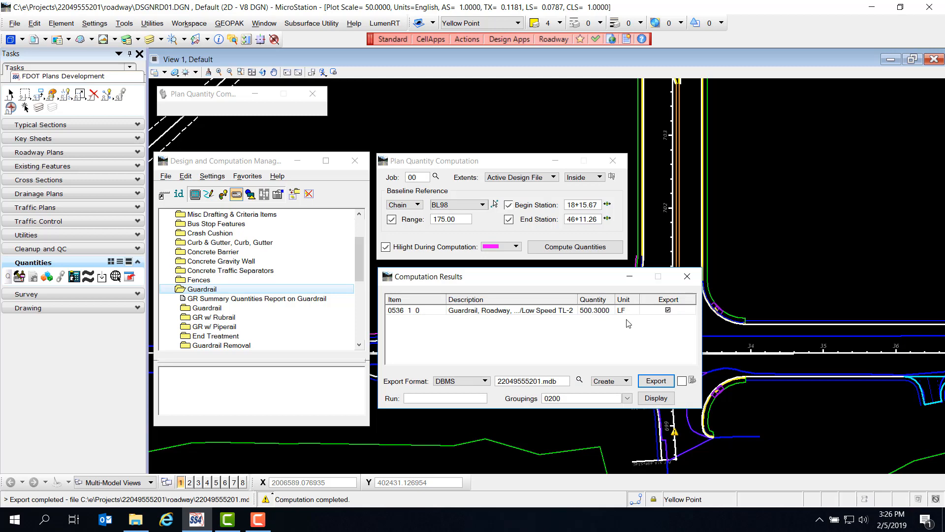
# Check the highlighted guardrail in the drawing, export its quantities to 22049555201.mdb in Append mode, and close the results.
pyautogui.moveTo(573, 287); pyautogui.dragTo(623, 385)
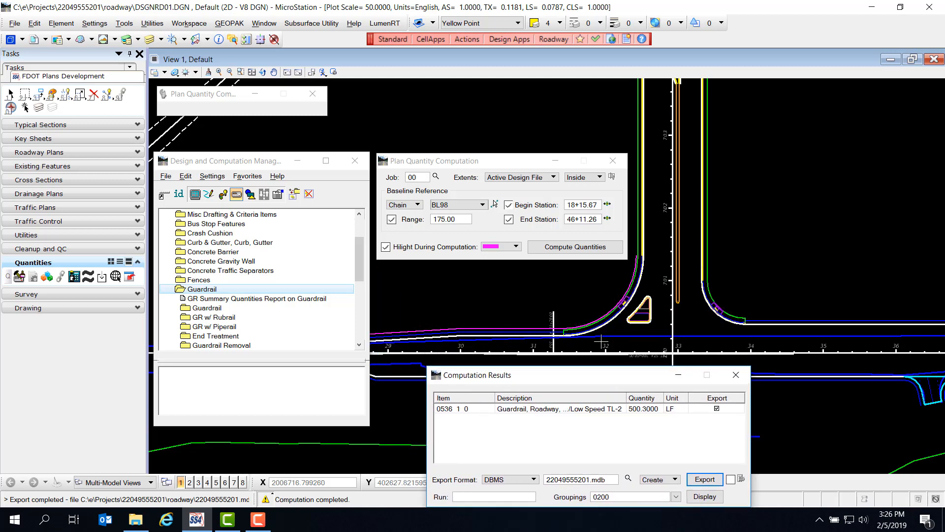
pyautogui.moveTo(586, 379); pyautogui.dragTo(536, 281)
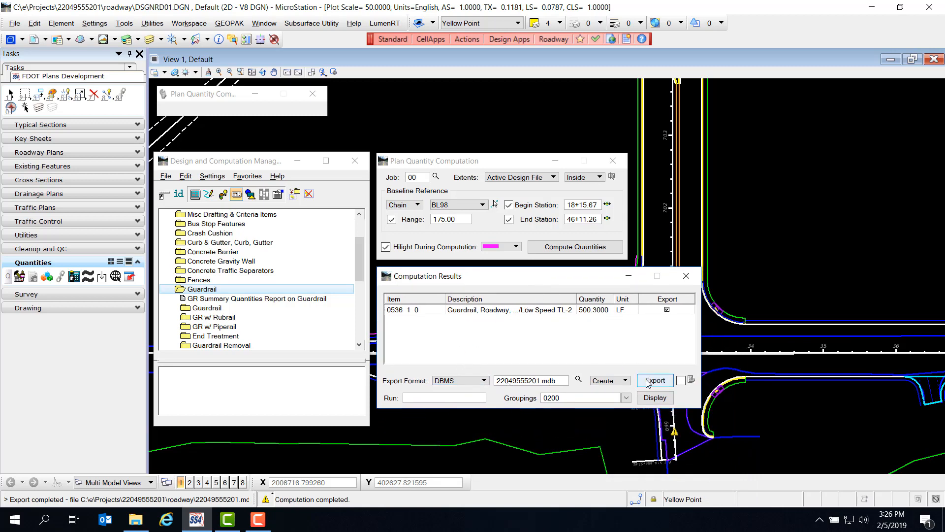
pyautogui.click(622, 383)
pyautogui.click(615, 391)
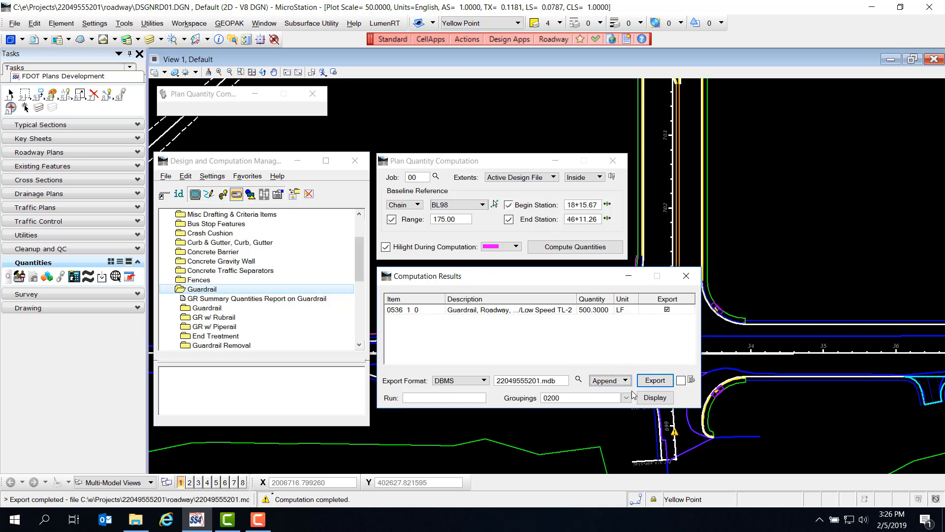
pyautogui.click(662, 384)
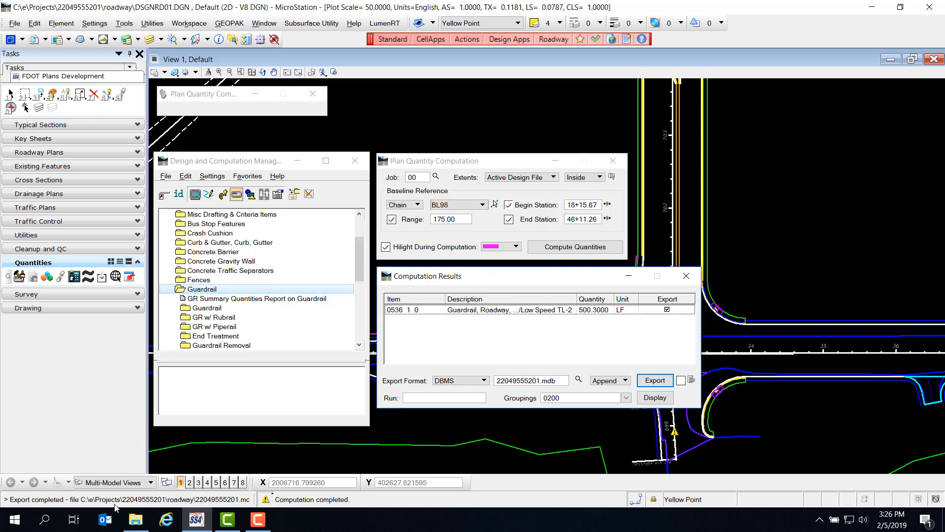
pyautogui.click(688, 277)
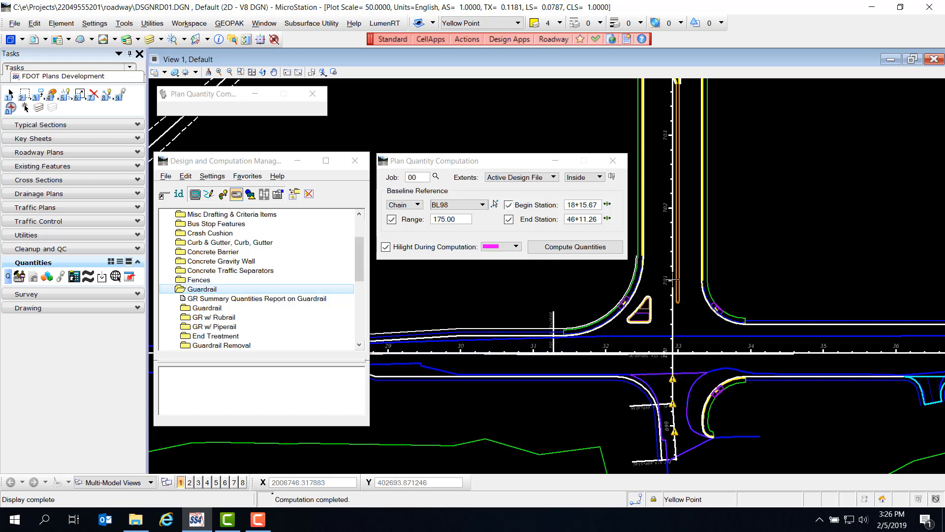
# Close the Plan Quantity Computation and Design and Computation Manager windows and save the design file's settings.
pyautogui.click(614, 161)
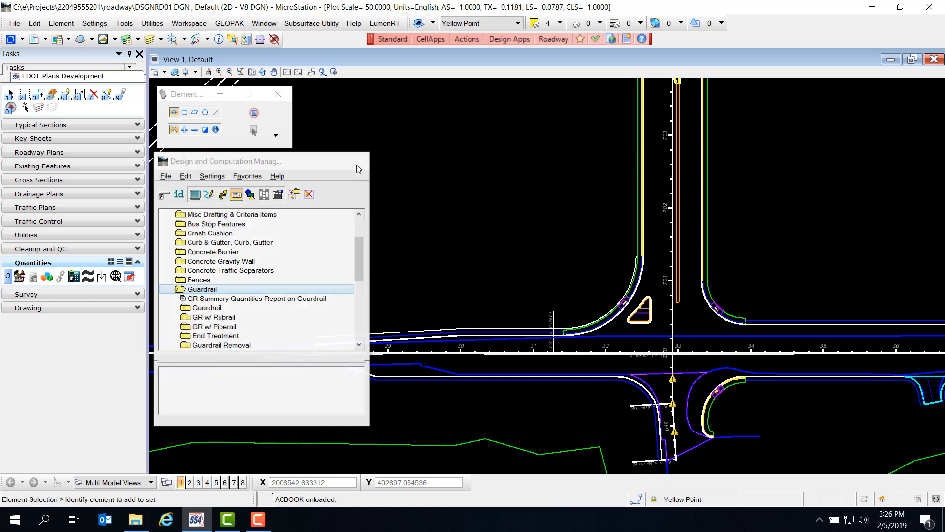
pyautogui.click(355, 161)
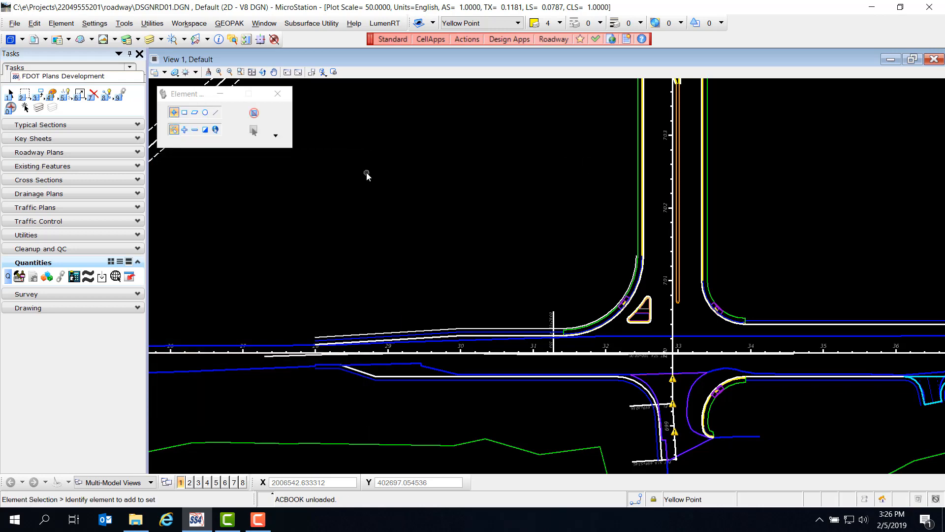
pyautogui.click(16, 24)
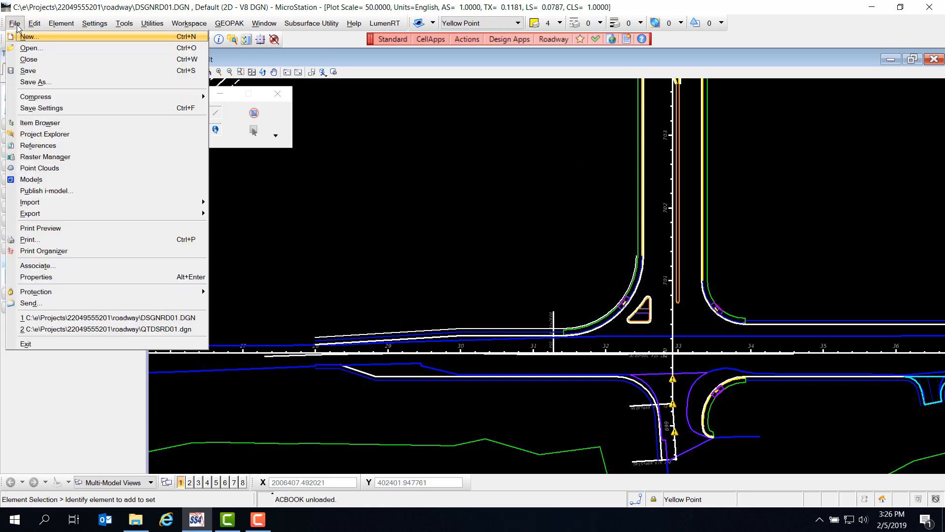
pyautogui.click(79, 110)
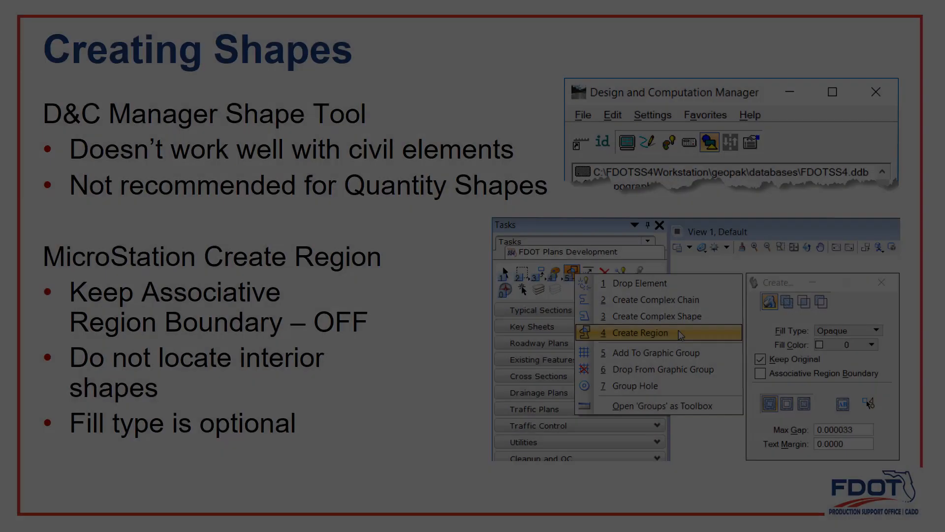
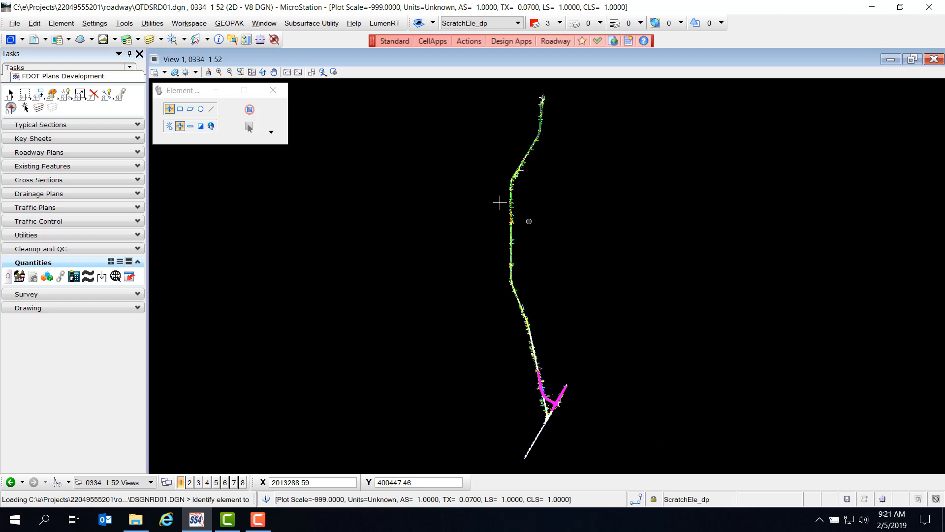
# Window in on the intersection at the south end of the project and the side-street alignment leading away from it.
pyautogui.click(241, 72)
pyautogui.click(241, 73)
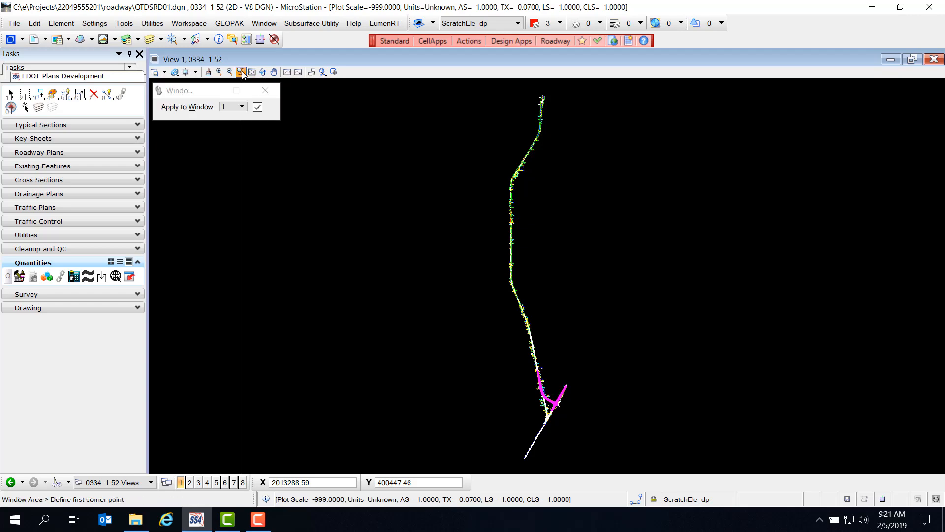
pyautogui.click(549, 408)
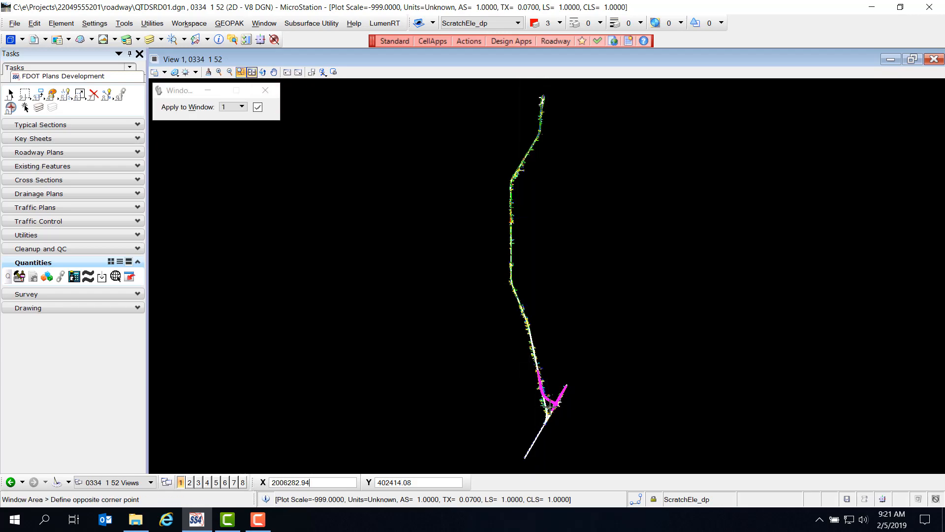
pyautogui.click(563, 399)
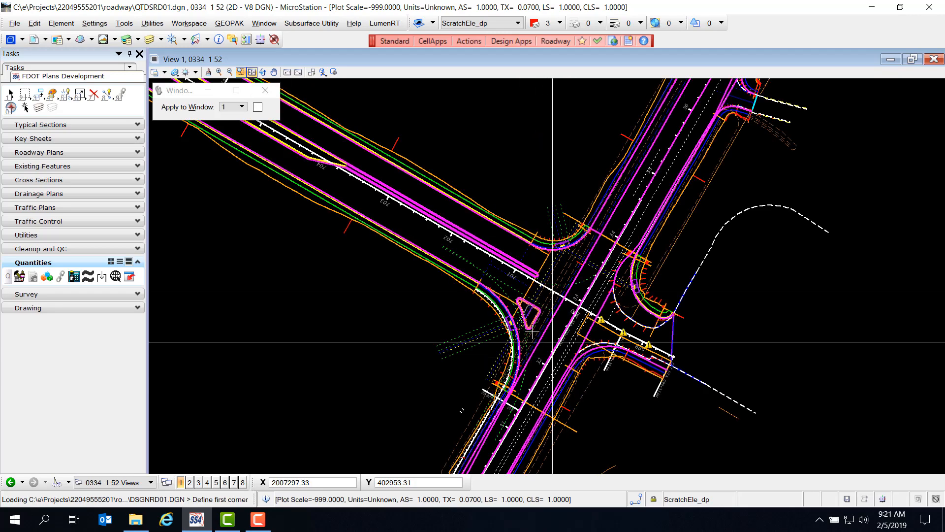
pyautogui.scroll(2, 392, 176)
pyautogui.press('Escape')
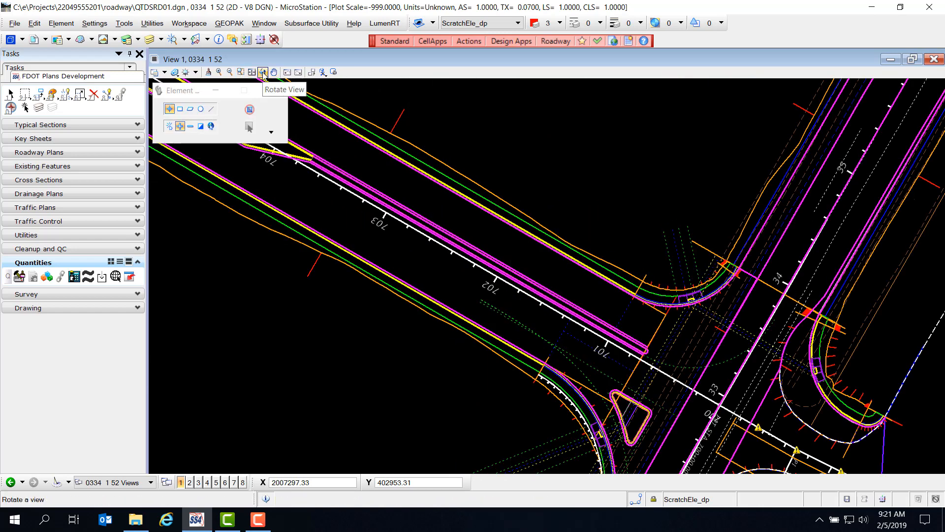
# Rotate the view by two points along the side-street centerline, from station 703 toward station 704, and end the rotation.
pyautogui.click(264, 73)
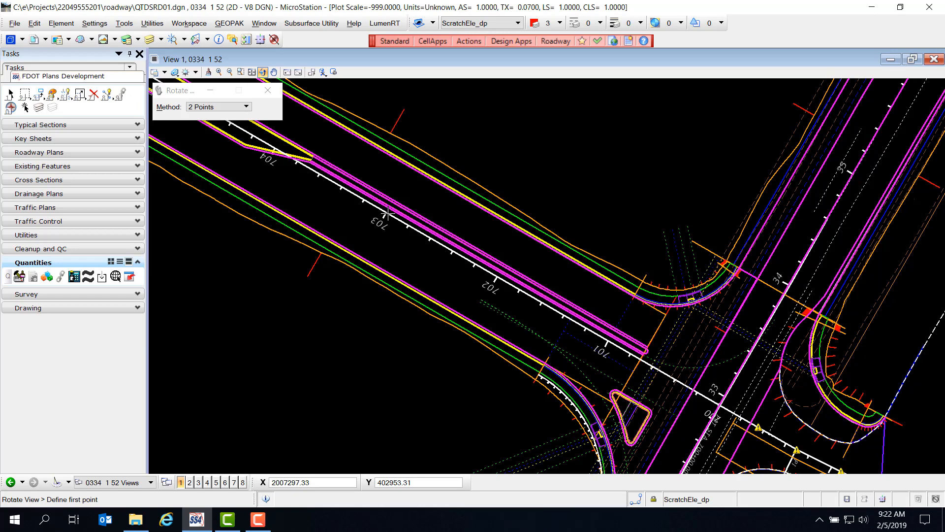
pyautogui.scroll(5, 387, 213)
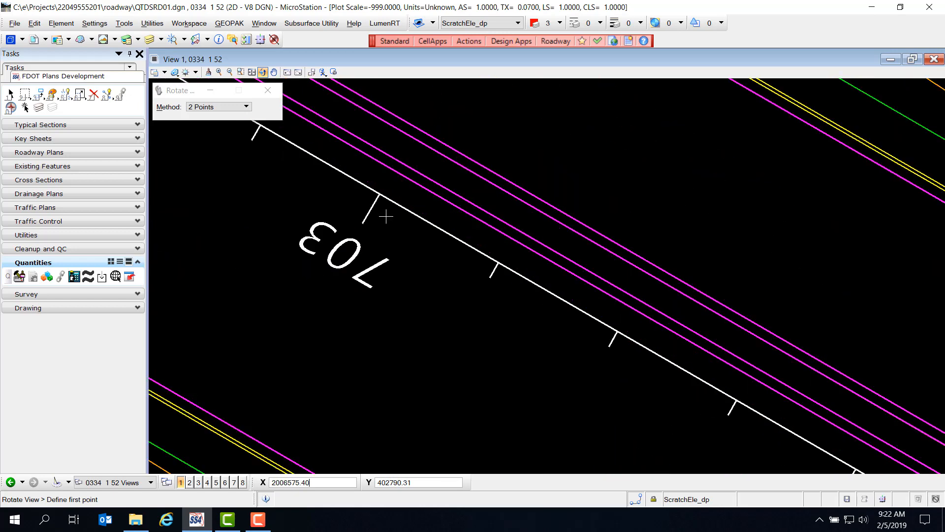
pyautogui.scroll(5, 378, 190)
pyautogui.click(376, 188)
pyautogui.scroll(-5, 407, 224)
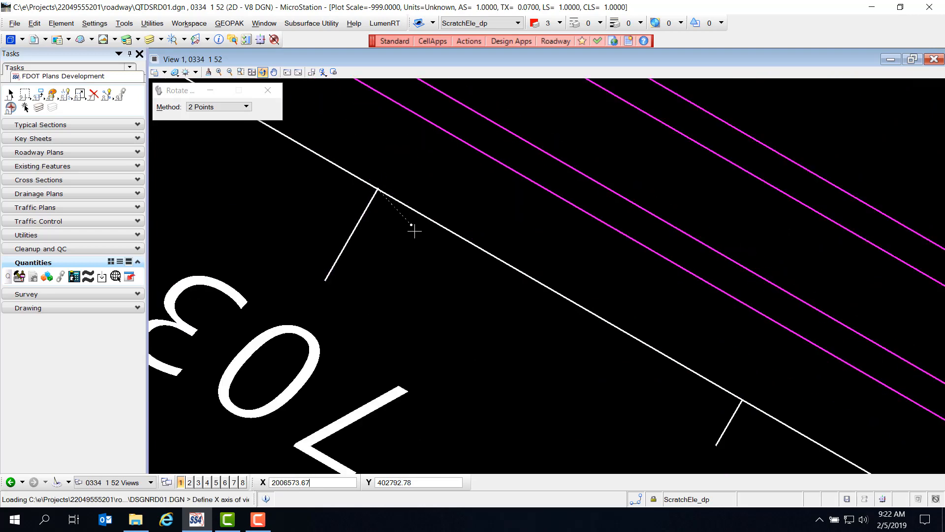
pyautogui.scroll(3, 414, 245)
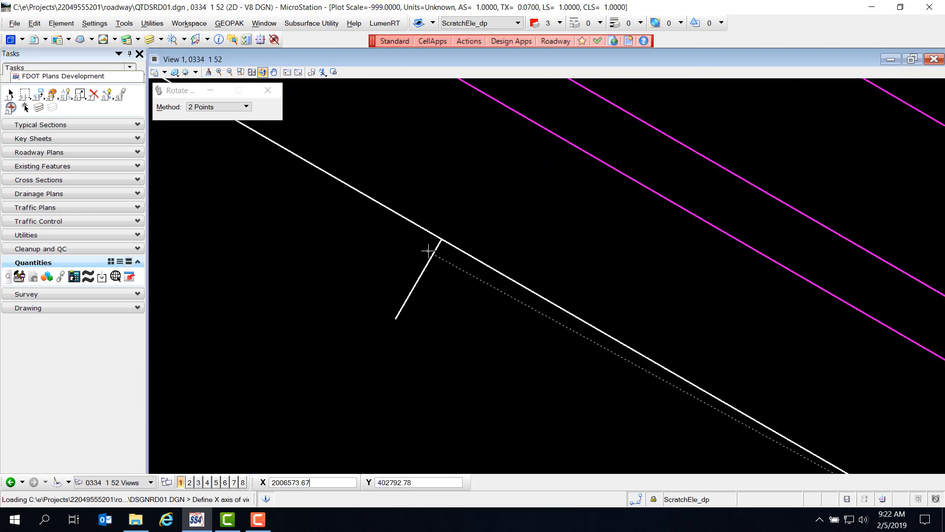
pyautogui.scroll(5, 443, 234)
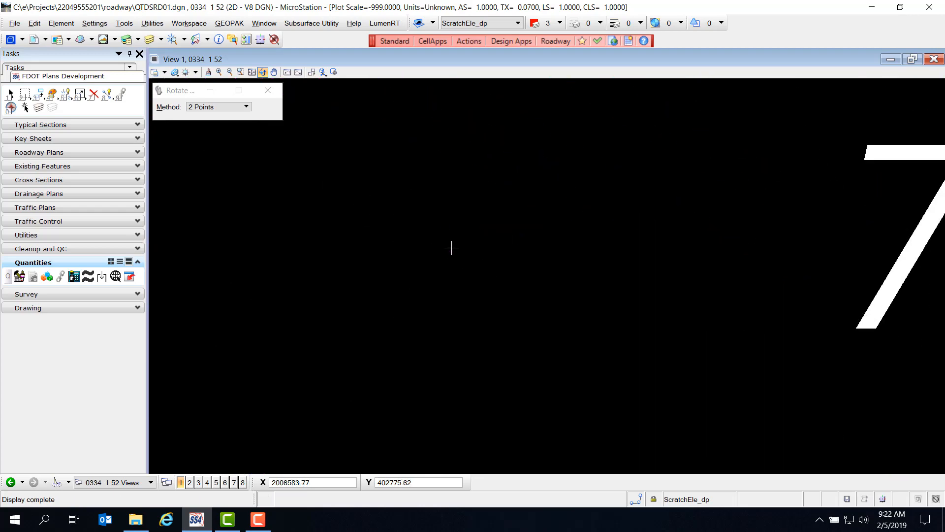
pyautogui.scroll(-6, 450, 246)
pyautogui.scroll(2, 530, 274)
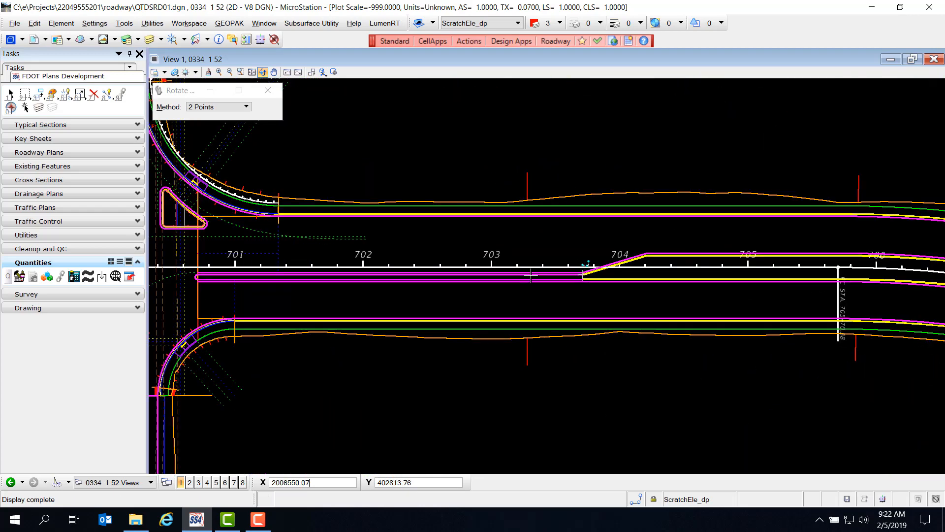
pyautogui.rightClick(391, 135)
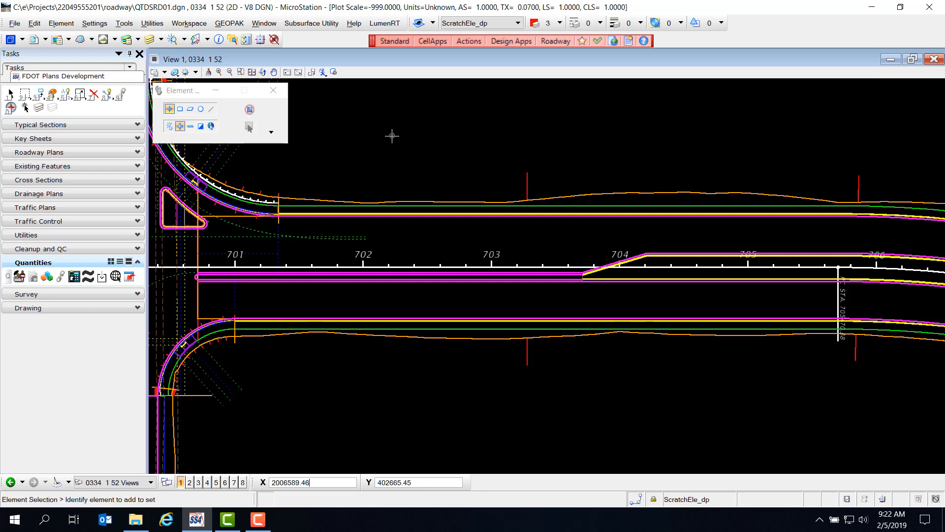
# Turn off the display of the ALGNRD01.DGN and TOPORD01.DGN references and close the reference list.
pyautogui.click(35, 42)
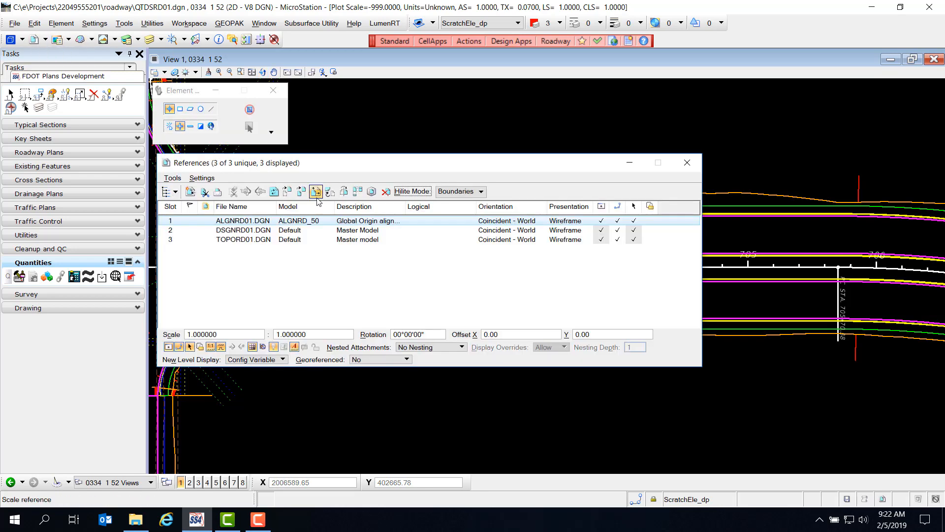
pyautogui.click(601, 221)
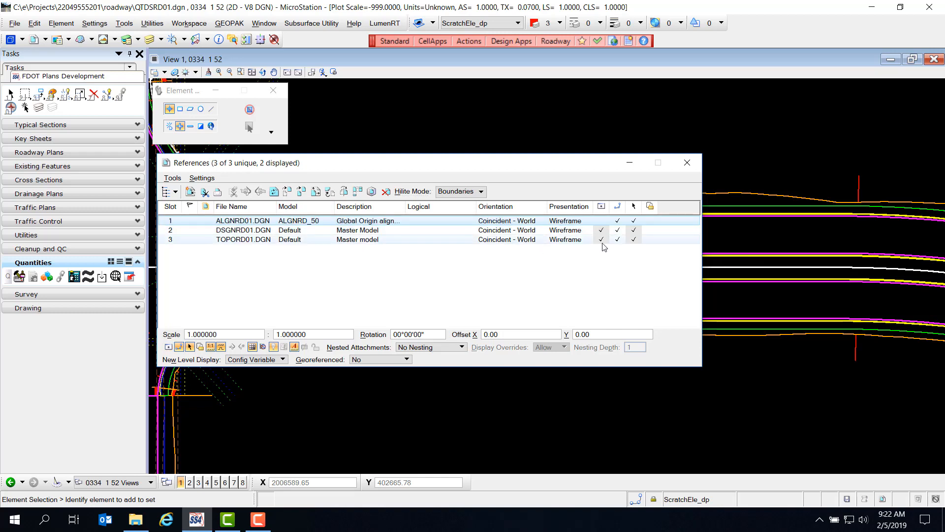
pyautogui.click(601, 240)
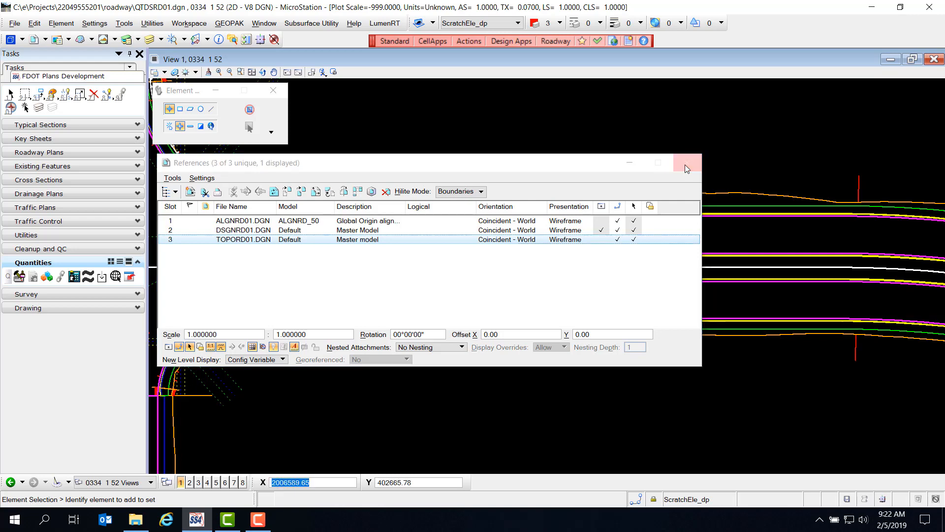
pyautogui.click(687, 165)
# Show the level display for the DSGNRD01.DGN reference with the All Levels filter, sorted by used levels.
pyautogui.scroll(-2, 480, 261)
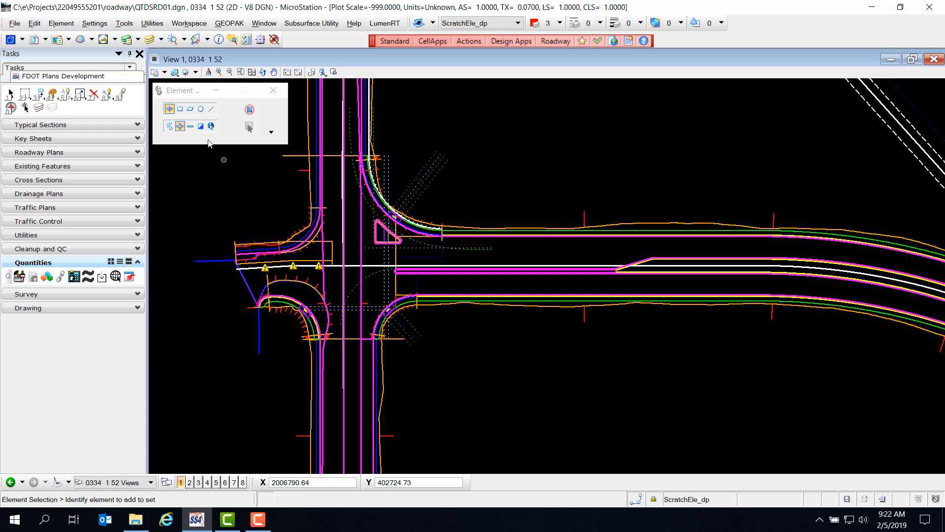
pyautogui.click(150, 42)
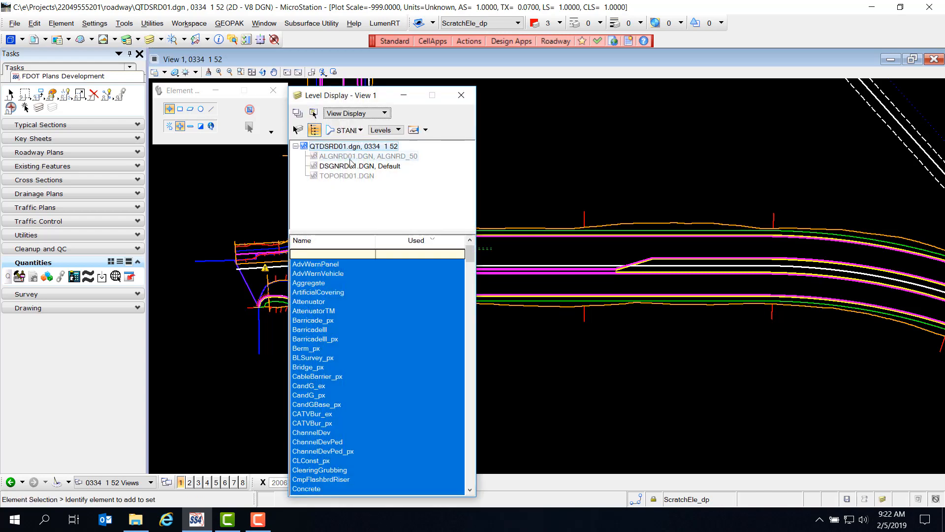
pyautogui.click(387, 168)
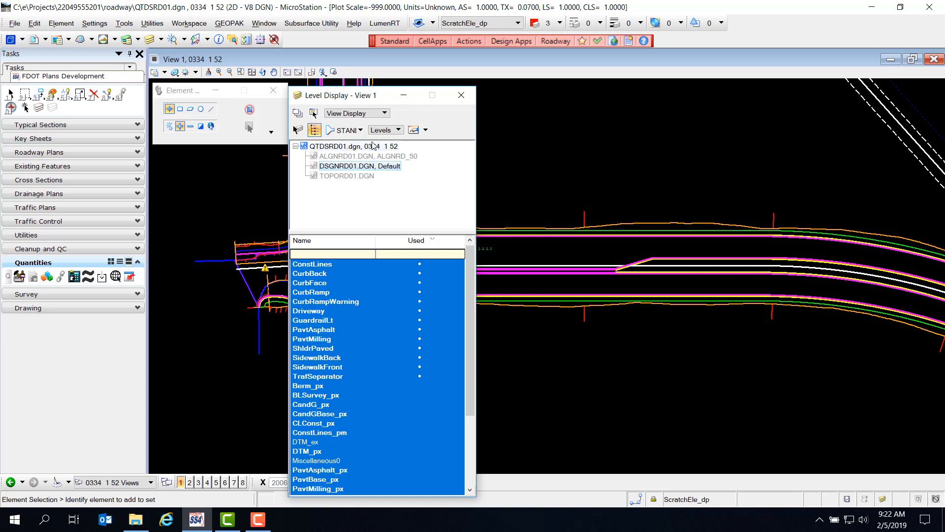
pyautogui.click(348, 132)
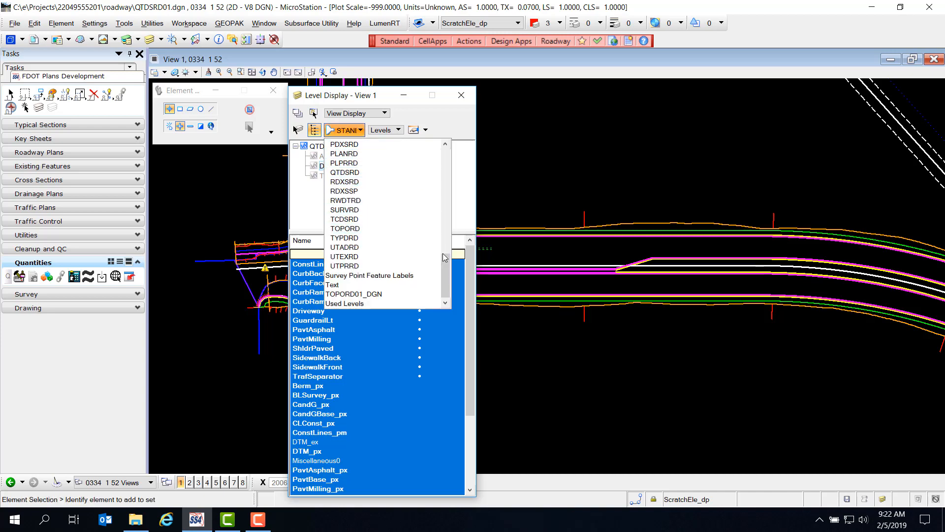
pyautogui.moveTo(445, 264); pyautogui.dragTo(447, 152)
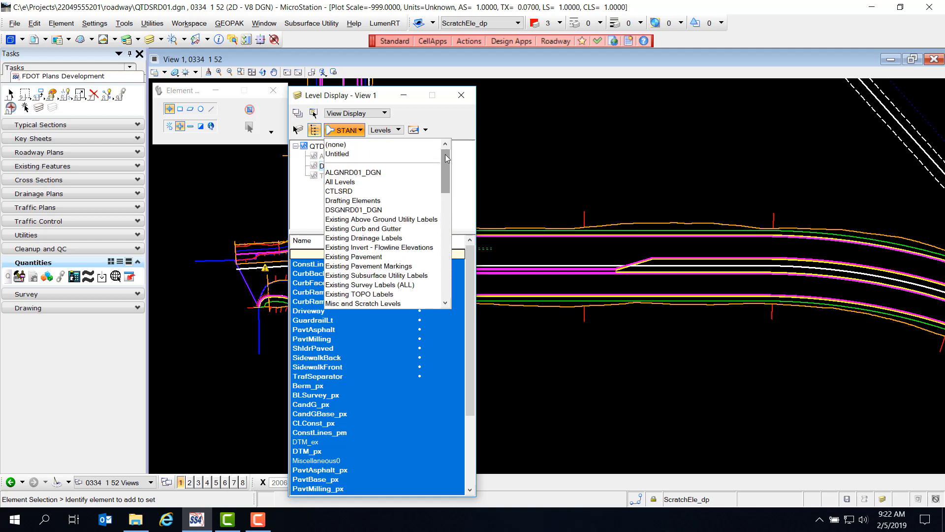
pyautogui.click(355, 183)
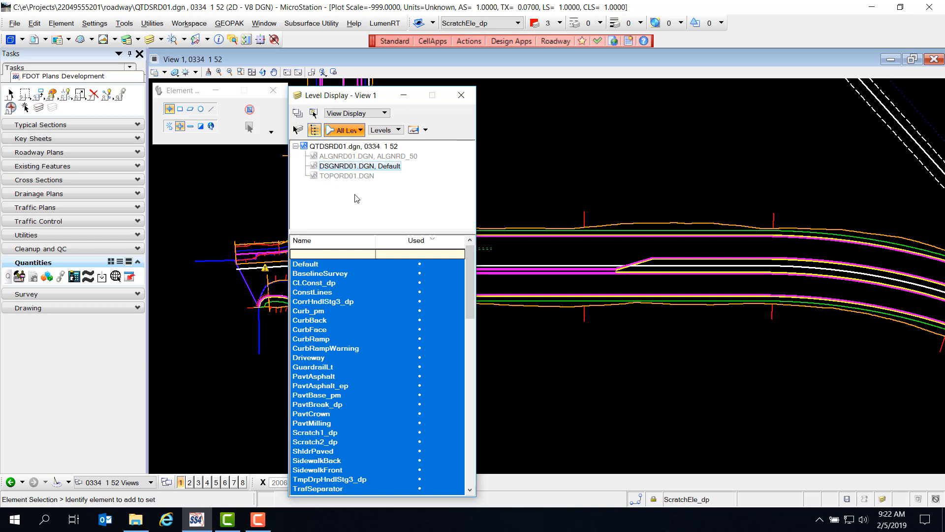
pyautogui.click(317, 242)
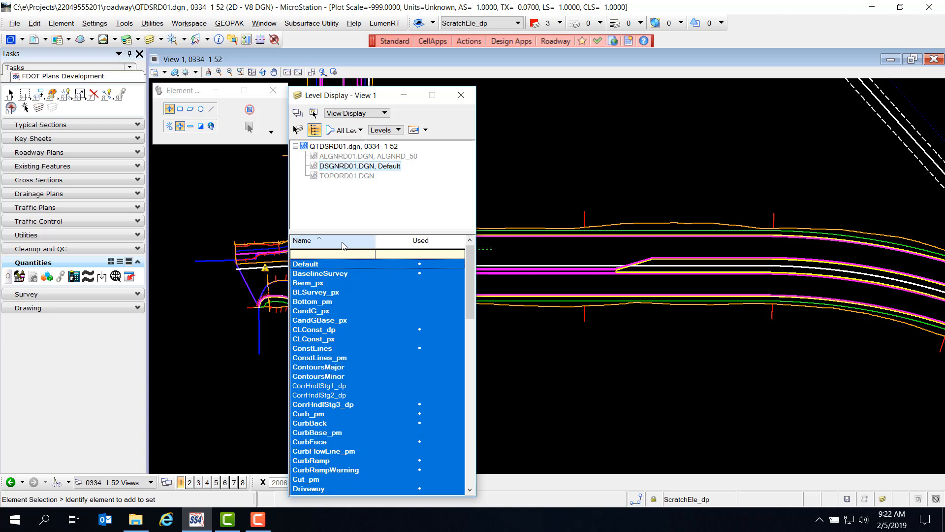
pyautogui.click(431, 246)
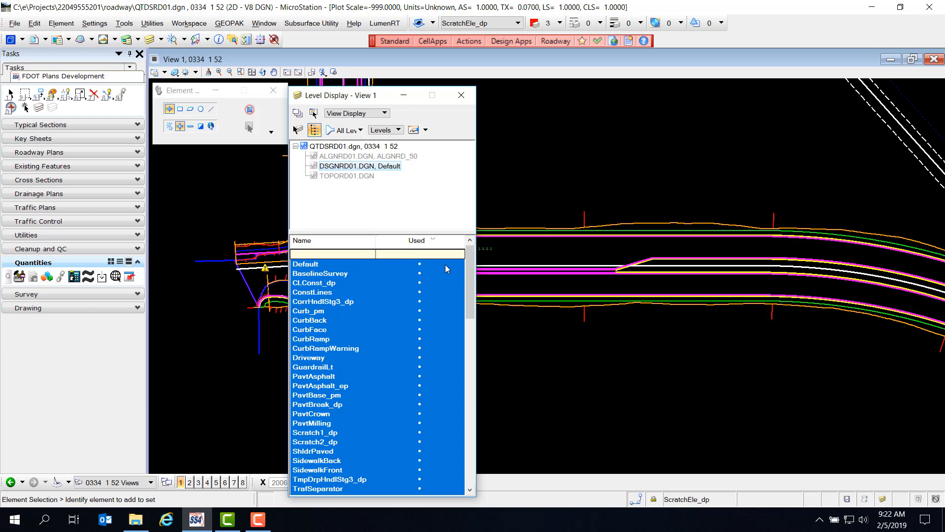
# Turn off all DSGNRD01.DGN levels except CurbBack, CurbFace, PavtAsphalt, PavtMilling, ShldrPaved, SidewalkBack, SidewalkFront and TrafSeparator, and close the level display.
pyautogui.rightClick(395, 291)
pyautogui.click(426, 339)
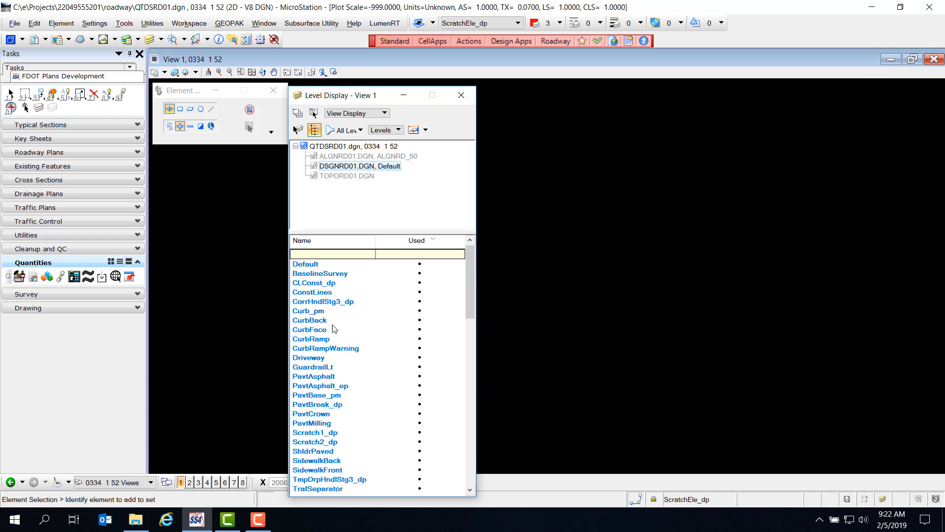
pyautogui.click(311, 320)
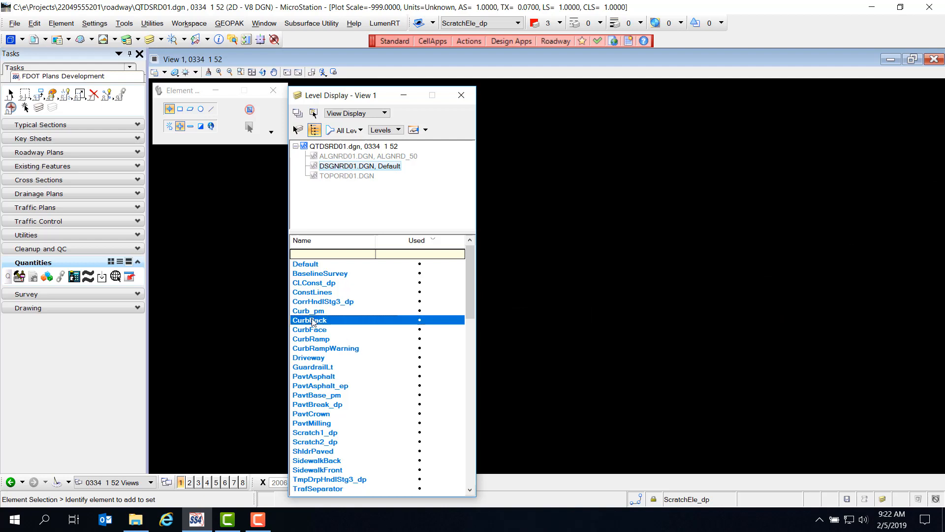
pyautogui.keyDown('ctrl'); pyautogui.click(323, 330); pyautogui.keyUp('ctrl')
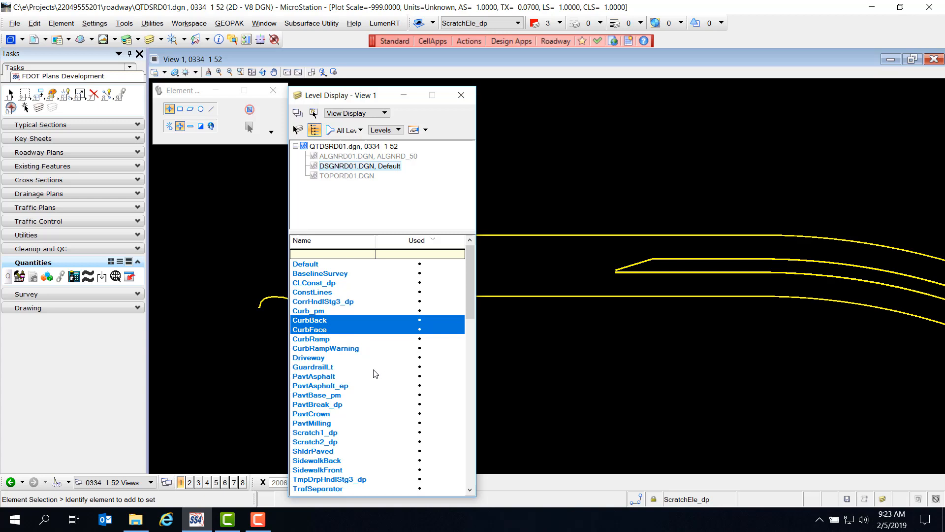
pyautogui.keyDown('ctrl'); pyautogui.click(323, 377); pyautogui.keyUp('ctrl')
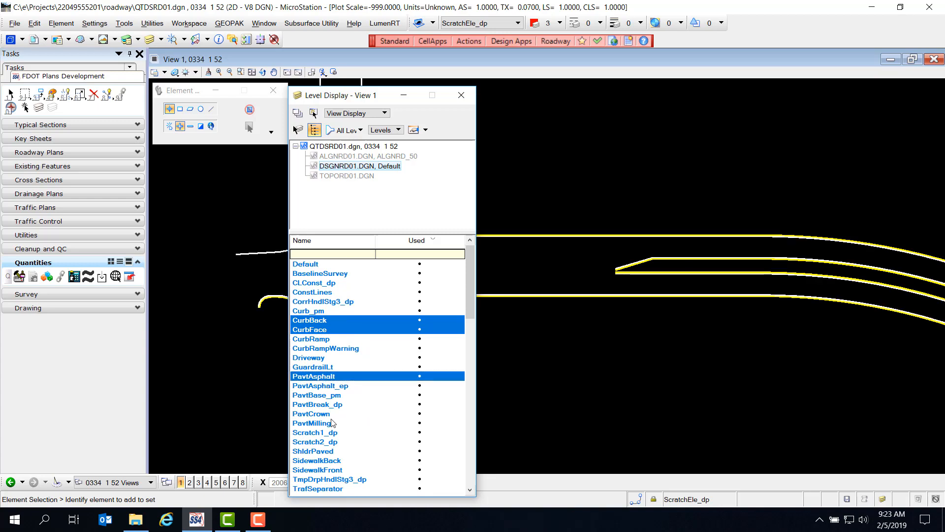
pyautogui.keyDown('ctrl'); pyautogui.click(316, 424); pyautogui.keyUp('ctrl')
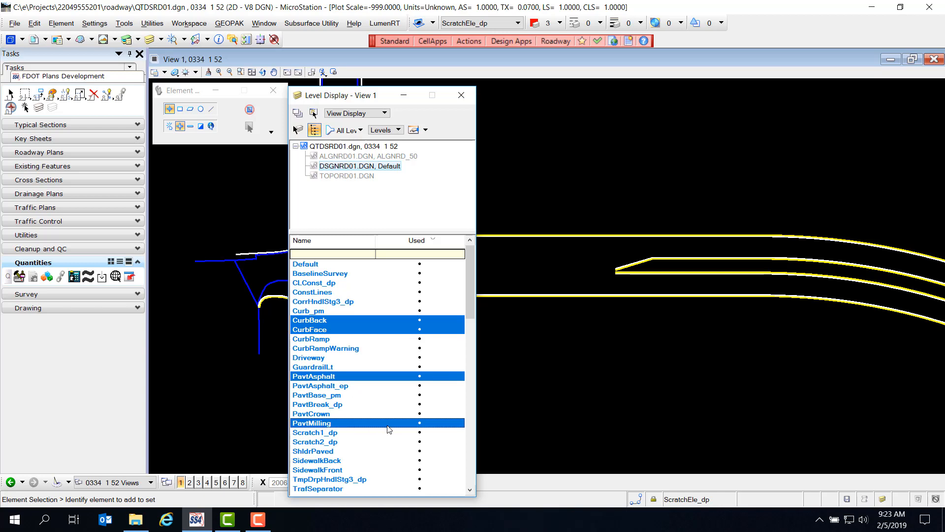
pyautogui.keyDown('ctrl'); pyautogui.click(314, 452); pyautogui.keyUp('ctrl')
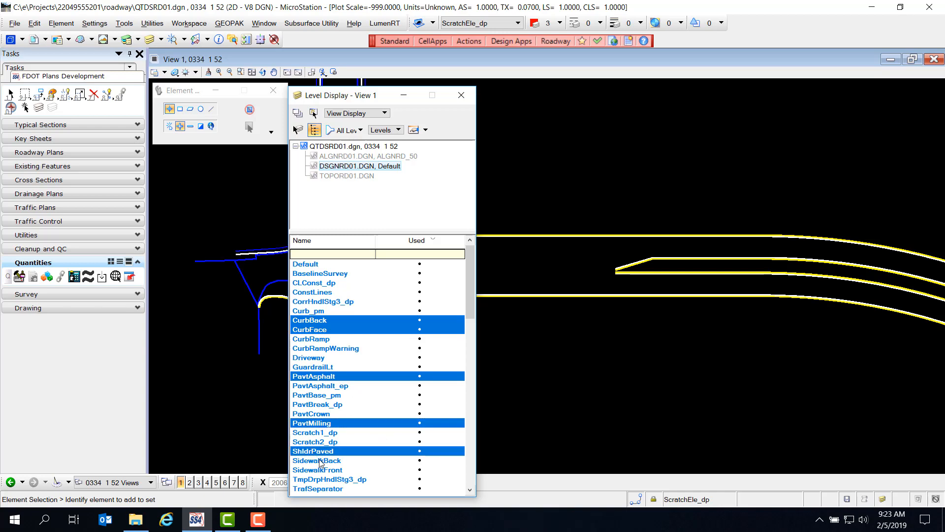
pyautogui.keyDown('ctrl'); pyautogui.click(319, 461); pyautogui.keyUp('ctrl')
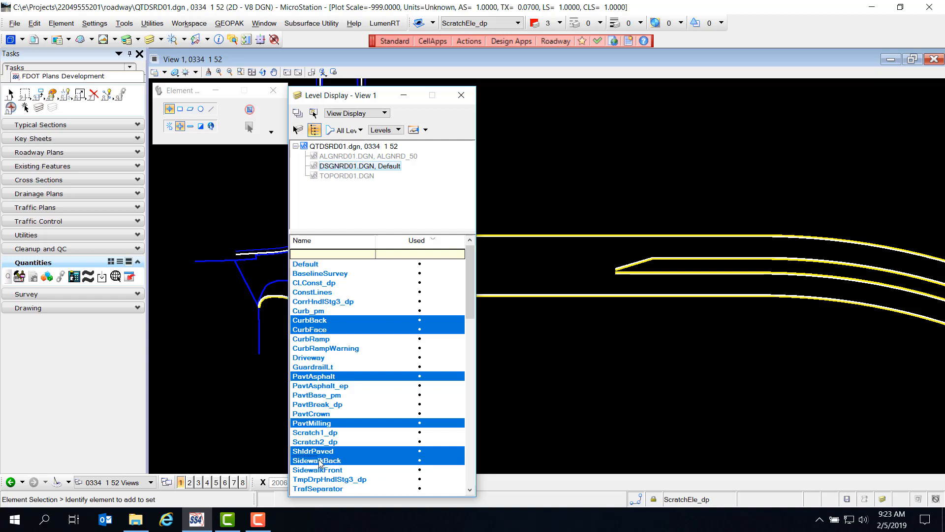
pyautogui.keyDown('ctrl'); pyautogui.click(329, 472); pyautogui.keyUp('ctrl')
pyautogui.scroll(-1, 339, 473)
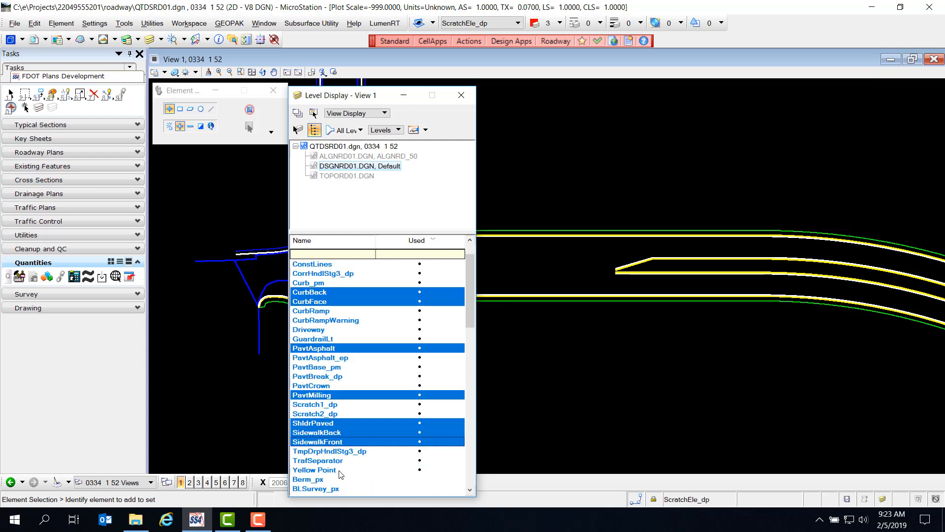
pyautogui.keyDown('ctrl'); pyautogui.click(338, 463); pyautogui.keyUp('ctrl')
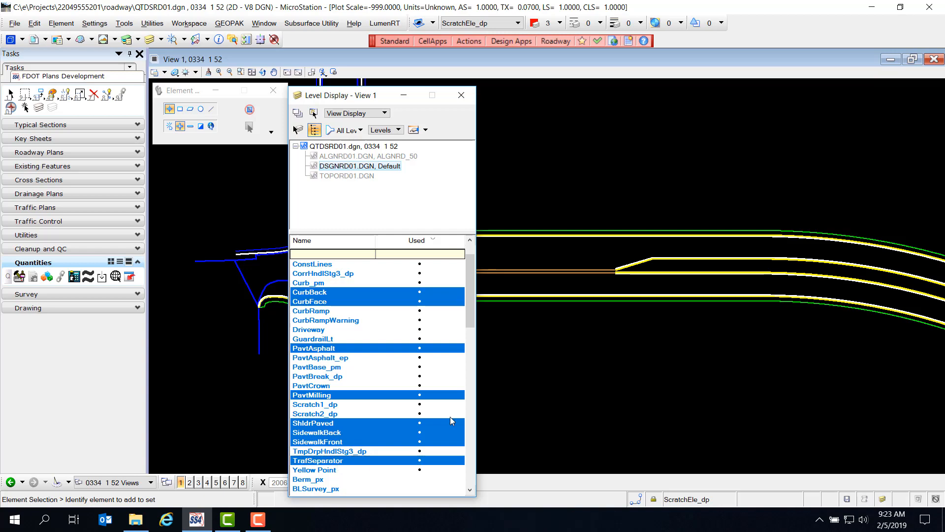
pyautogui.click(461, 96)
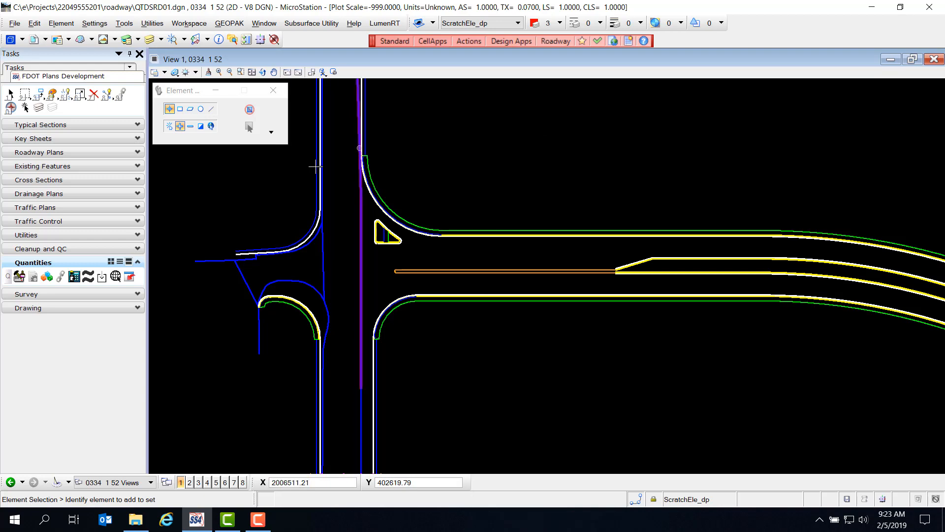
# Open Design and Computation Manager, collapse Plan Features, and expand Quantity Features under Roadway Design.
pyautogui.click(20, 277)
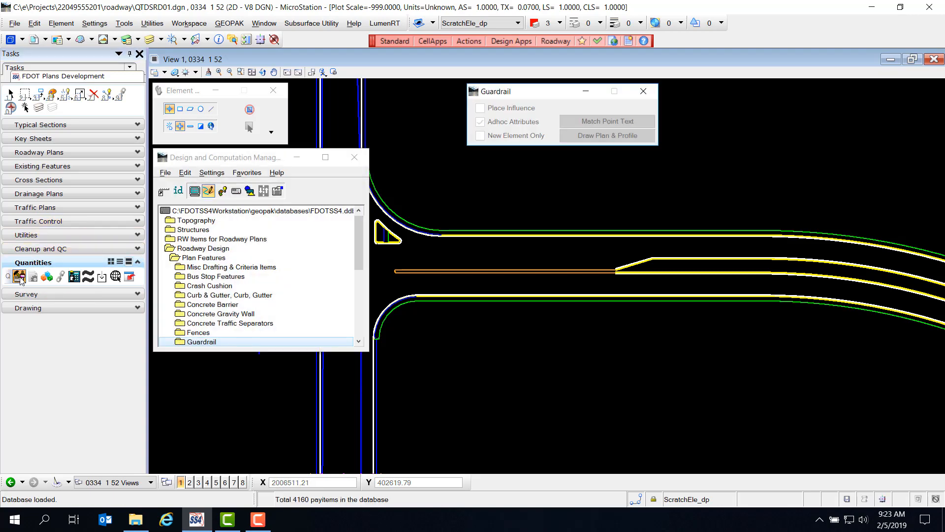
pyautogui.click(214, 259)
pyautogui.doubleClick(214, 258)
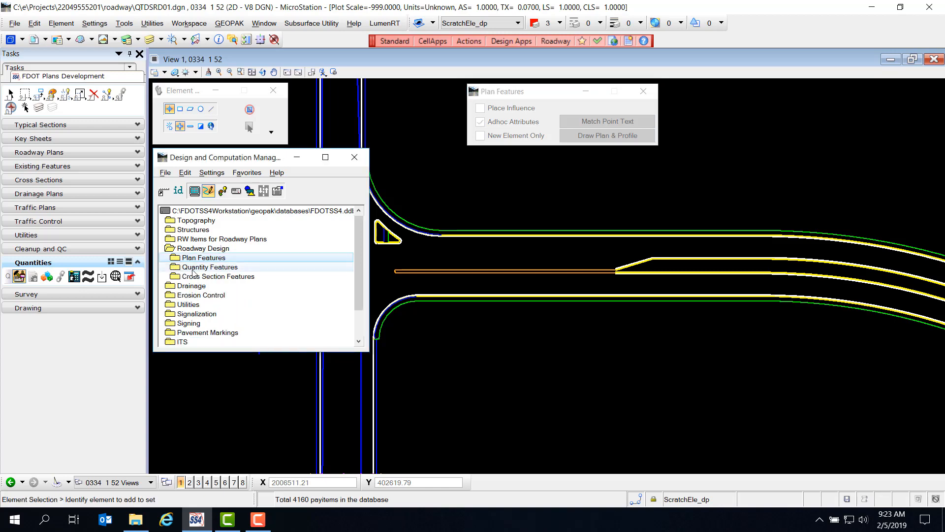
pyautogui.doubleClick(206, 268)
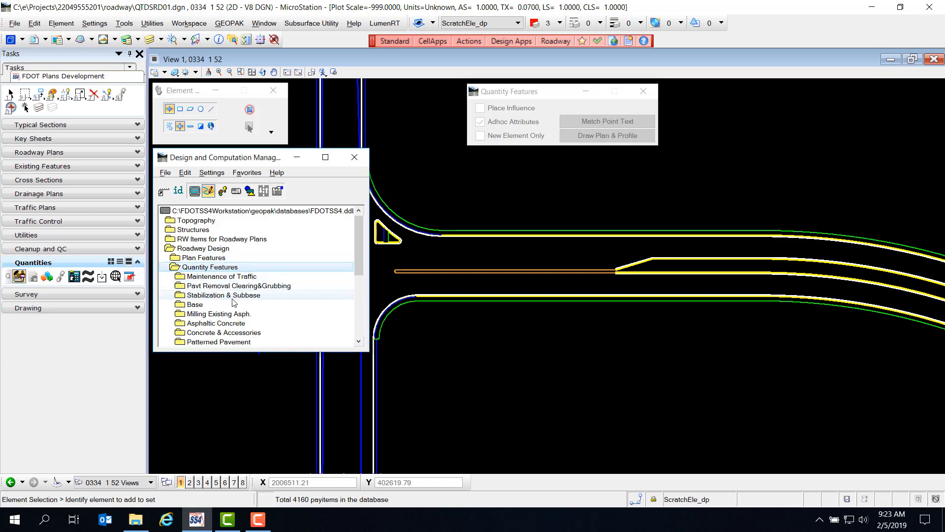
# Select the pay item 0334 1 52 Superpave Asphaltic Concrete, Traffic B, PG 76-22 under Asphaltic Concrete, widening the manager to read item names.
pyautogui.click(238, 324)
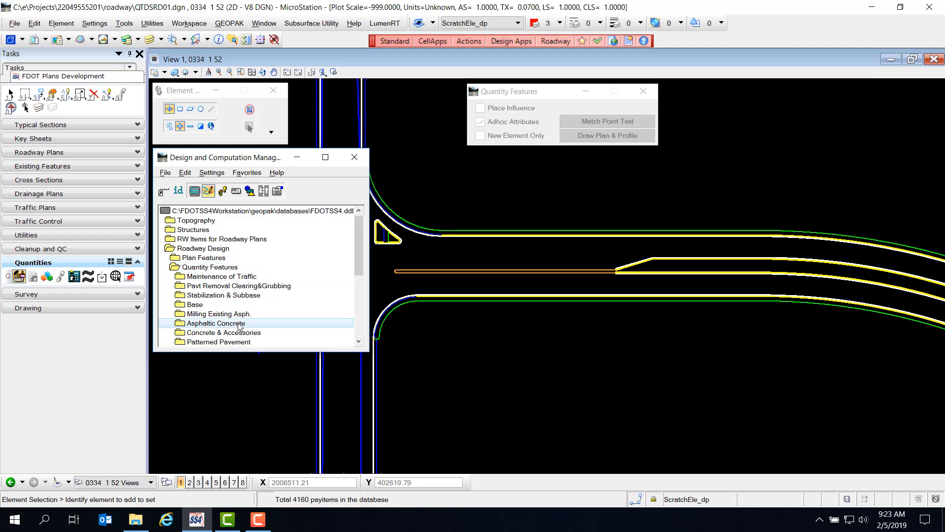
pyautogui.doubleClick(237, 324)
pyautogui.scroll(-3, 289, 306)
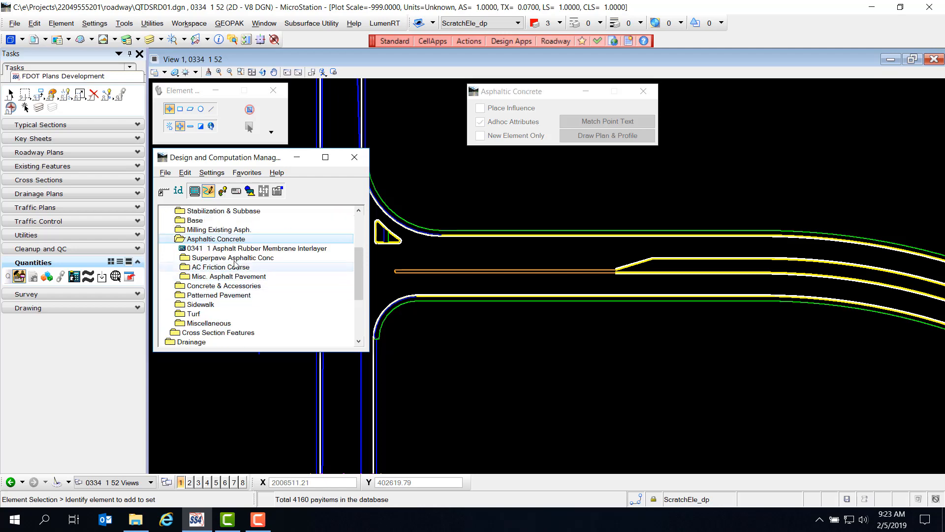
pyautogui.doubleClick(249, 258)
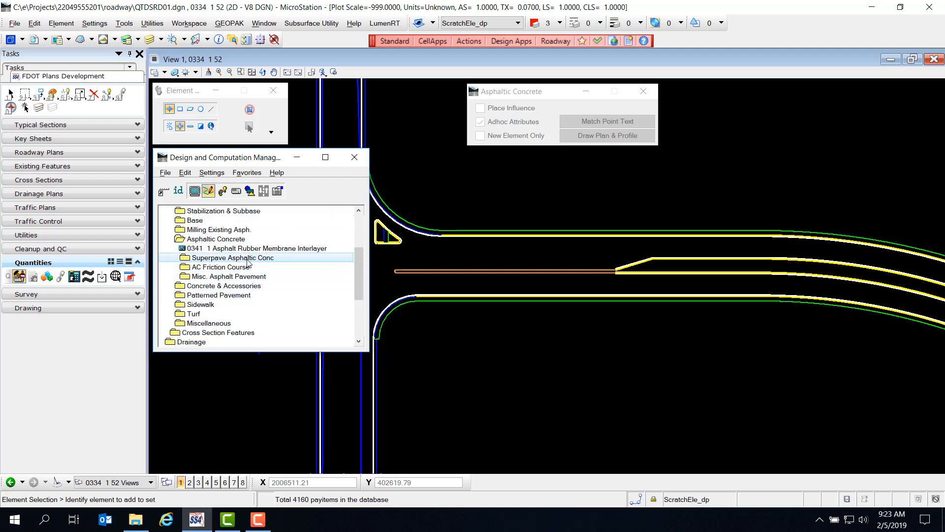
pyautogui.scroll(-1, 307, 292)
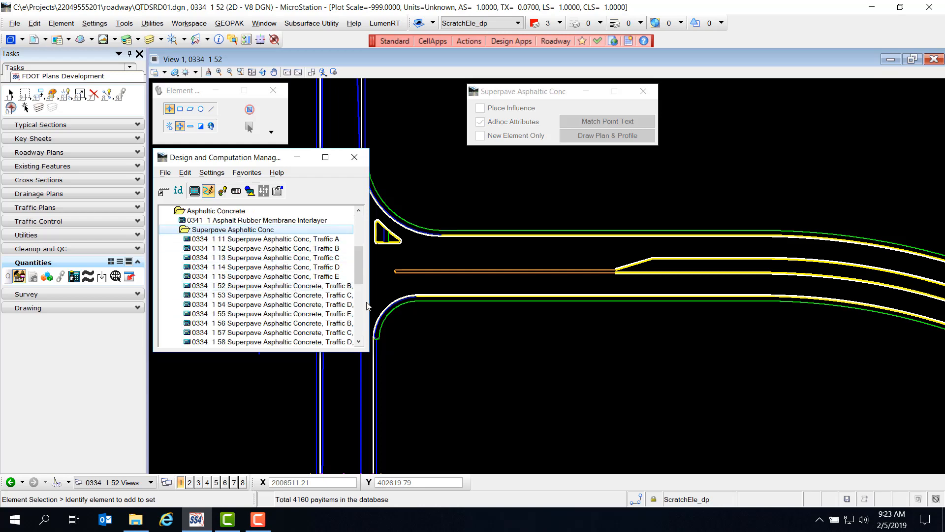
pyautogui.moveTo(370, 304); pyautogui.dragTo(428, 305)
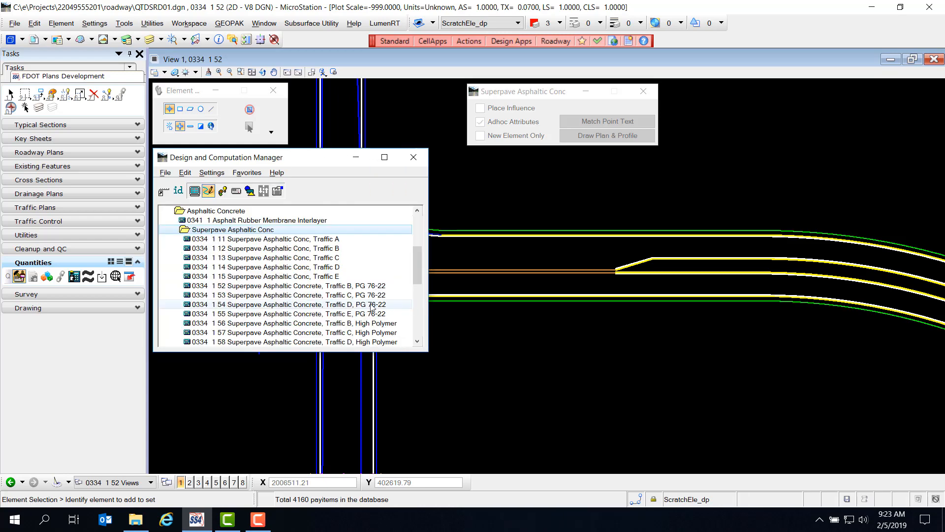
pyautogui.click(260, 287)
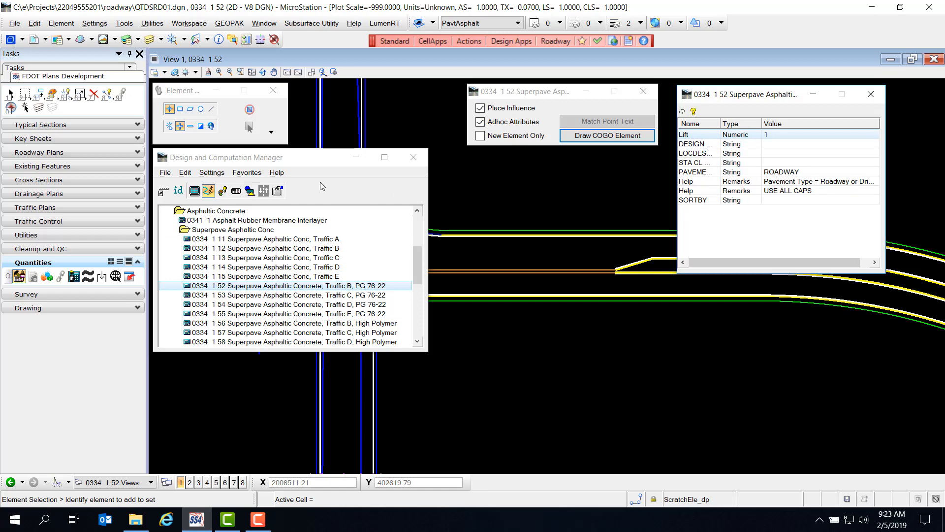
pyautogui.moveTo(270, 164)
pyautogui.mouseDown()
pyautogui.moveTo(262, 180)
pyautogui.moveTo(286, 273)
pyautogui.moveTo(264, 153)
pyautogui.mouseUp()
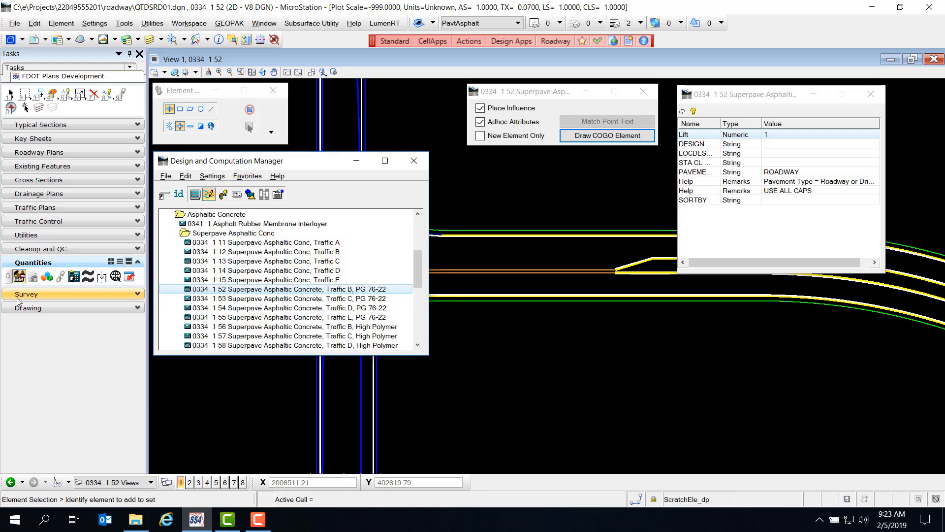
# Draw a line from the upper end of the upper curb return, perpendicular to the blue edge line of the crossing road.
pyautogui.click(48, 308)
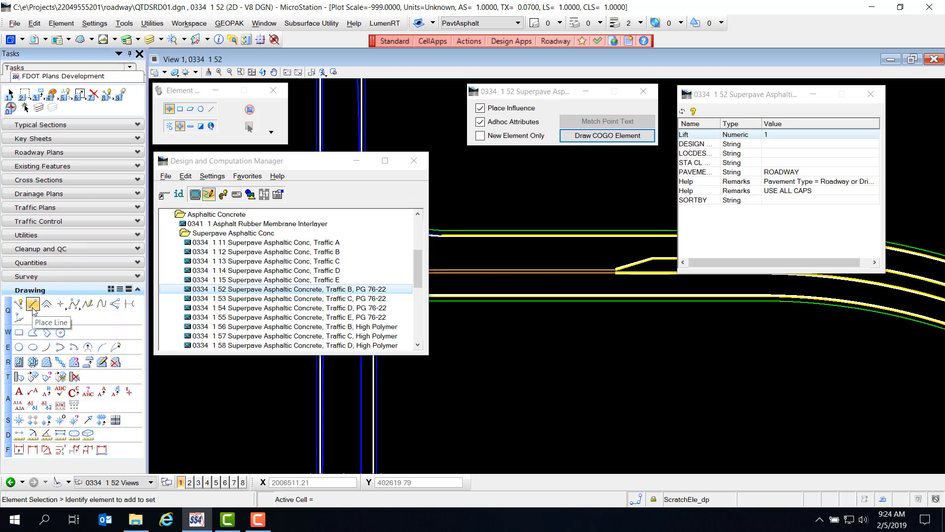
pyautogui.click(32, 305)
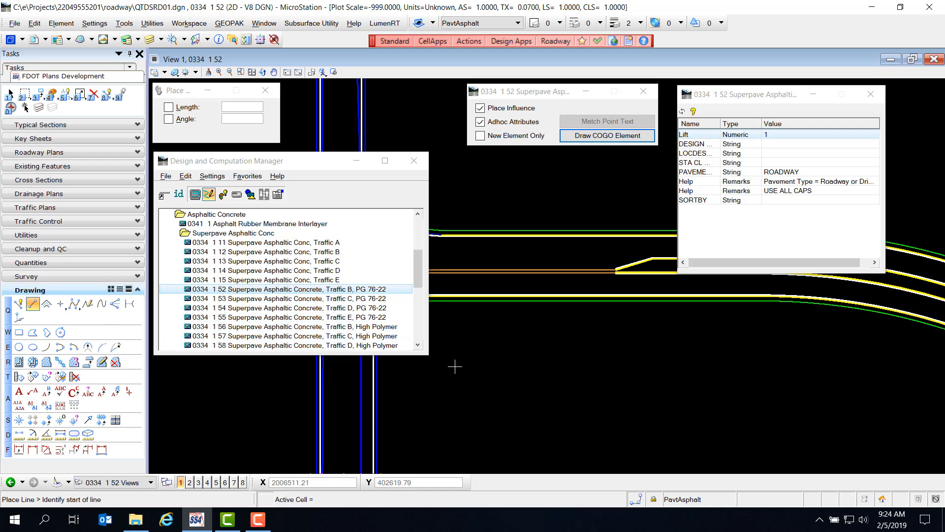
pyautogui.scroll(-2, 479, 382)
pyautogui.scroll(2, 465, 358)
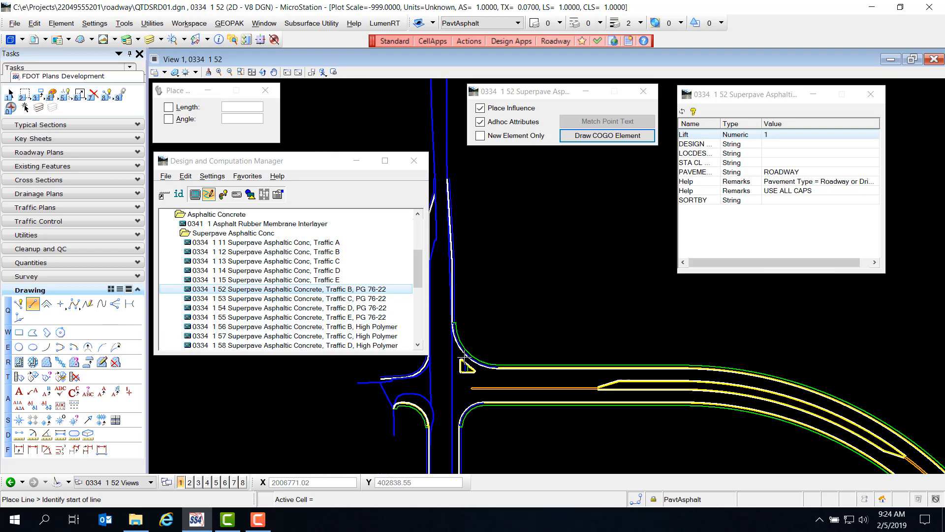
pyautogui.scroll(5, 439, 307)
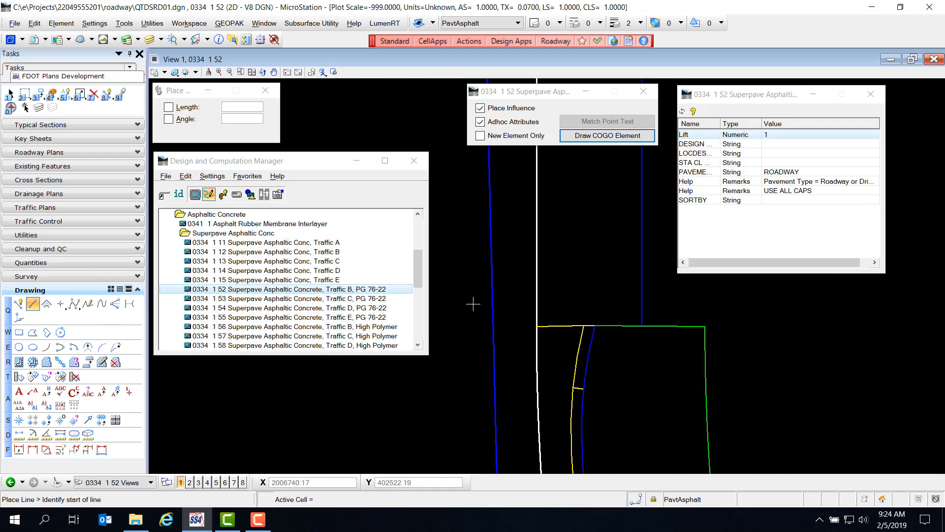
pyautogui.scroll(1, 521, 324)
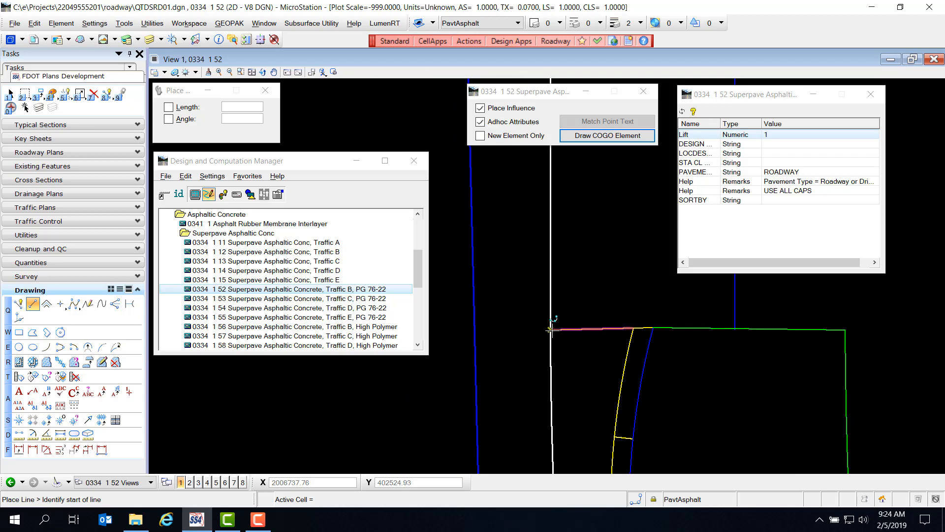
pyautogui.click(551, 330)
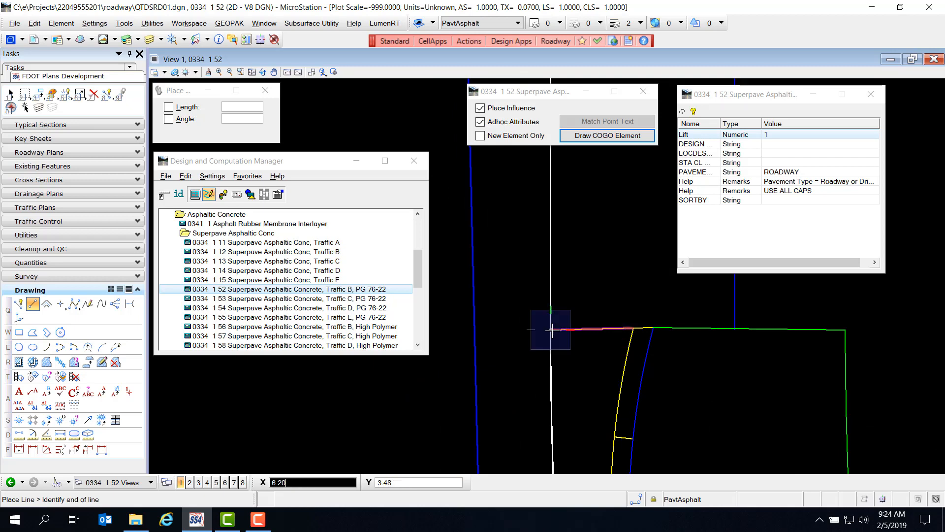
pyautogui.click(637, 502)
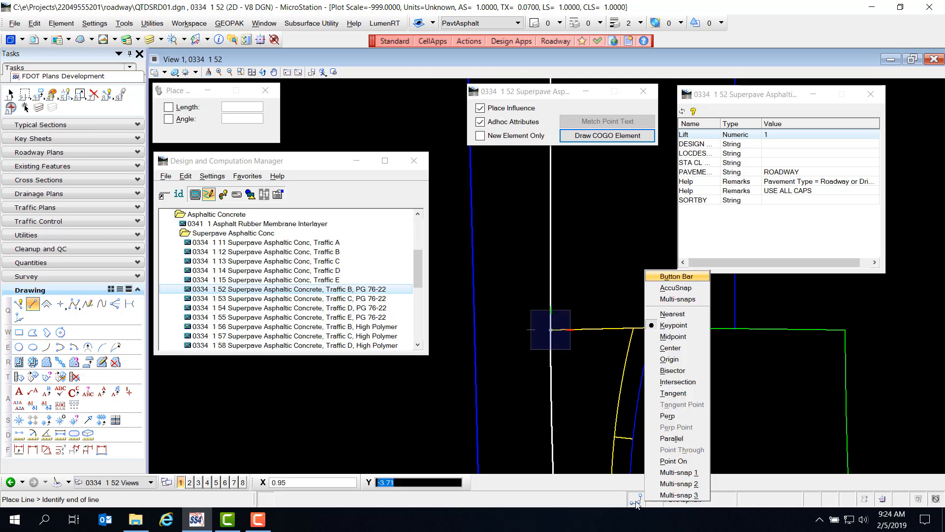
pyautogui.click(681, 417)
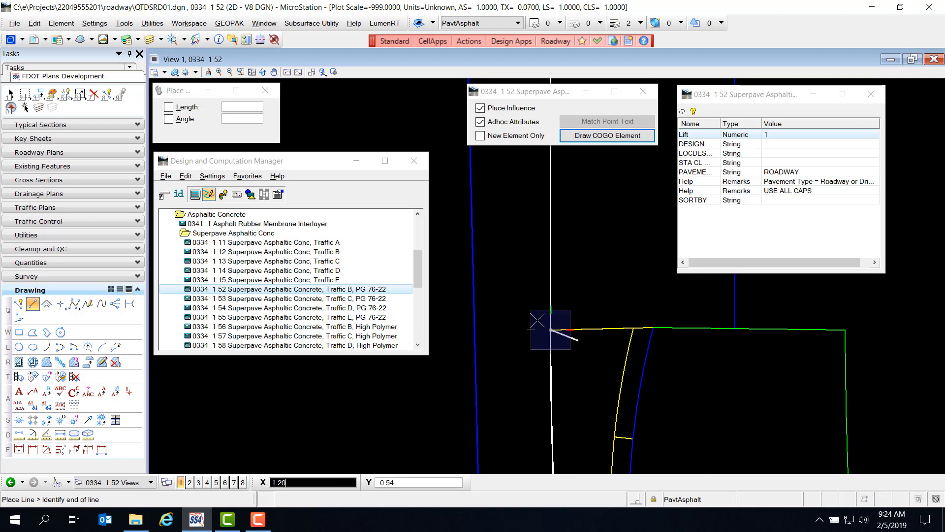
pyautogui.click(477, 333)
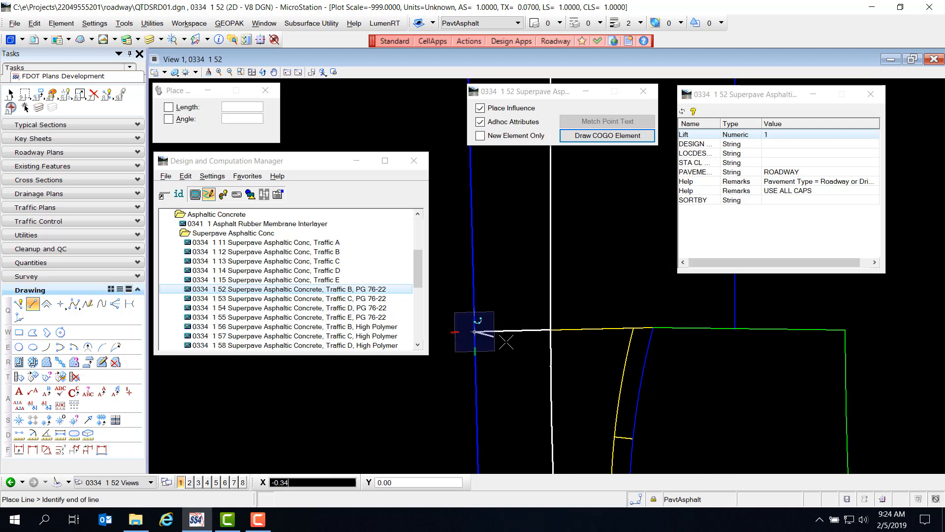
pyautogui.rightClick(518, 323)
# Draw a closing line from the lower end of the lower curb return, perpendicular to the blue edge line of the crossing road.
pyautogui.scroll(-5, 520, 328)
pyautogui.scroll(4, 524, 340)
pyautogui.scroll(3, 524, 340)
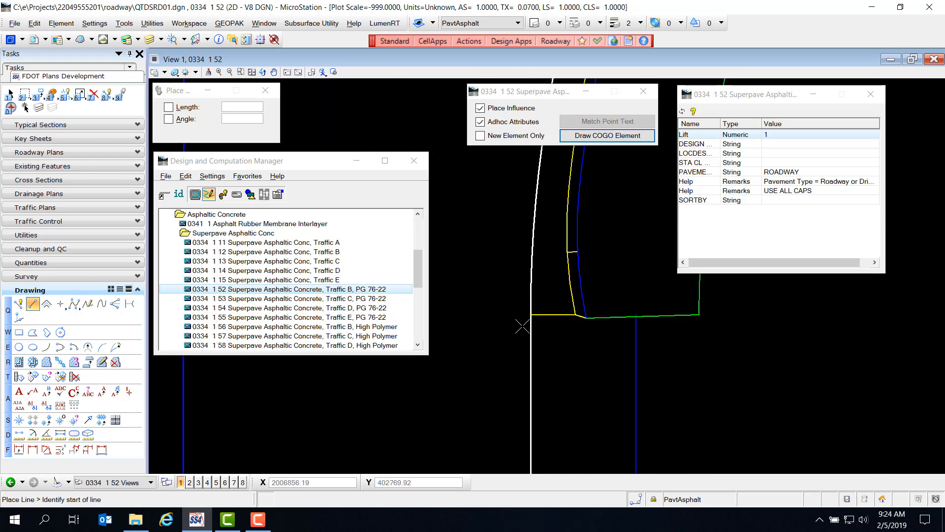
pyautogui.click(531, 314)
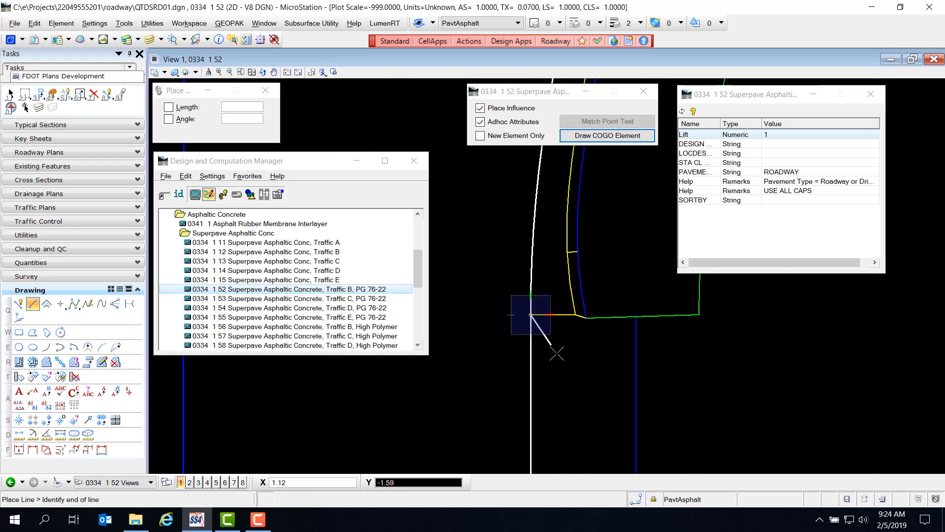
pyautogui.click(636, 498)
pyautogui.click(666, 414)
pyautogui.scroll(-3, 672, 411)
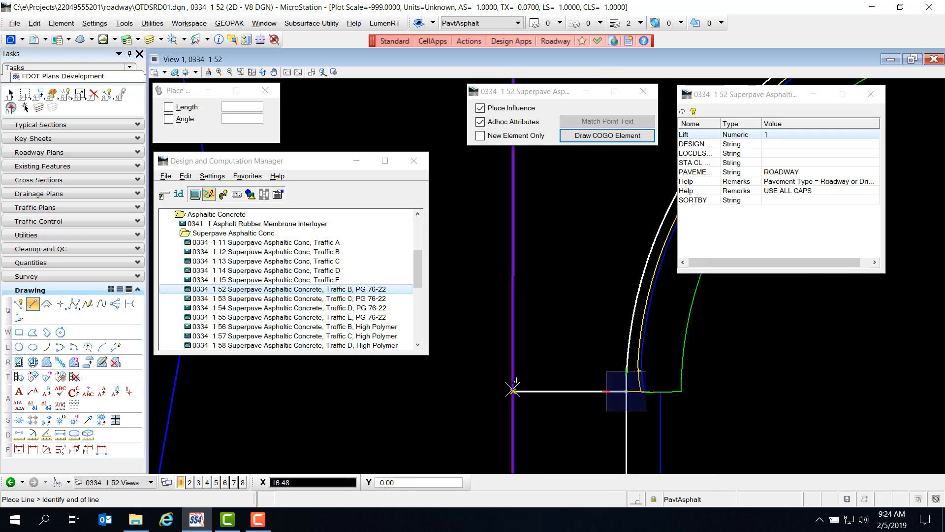
pyautogui.click(513, 389)
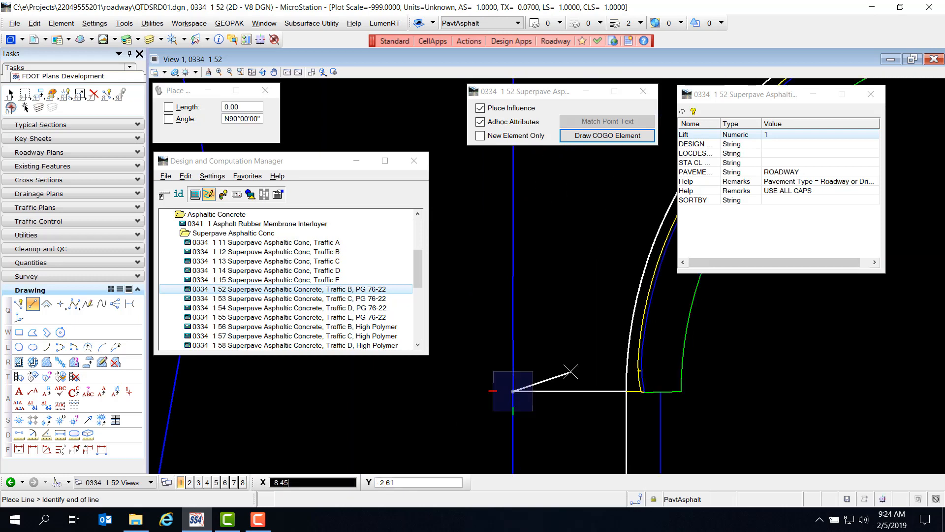
pyautogui.scroll(3, 494, 428)
pyautogui.scroll(-3, 493, 428)
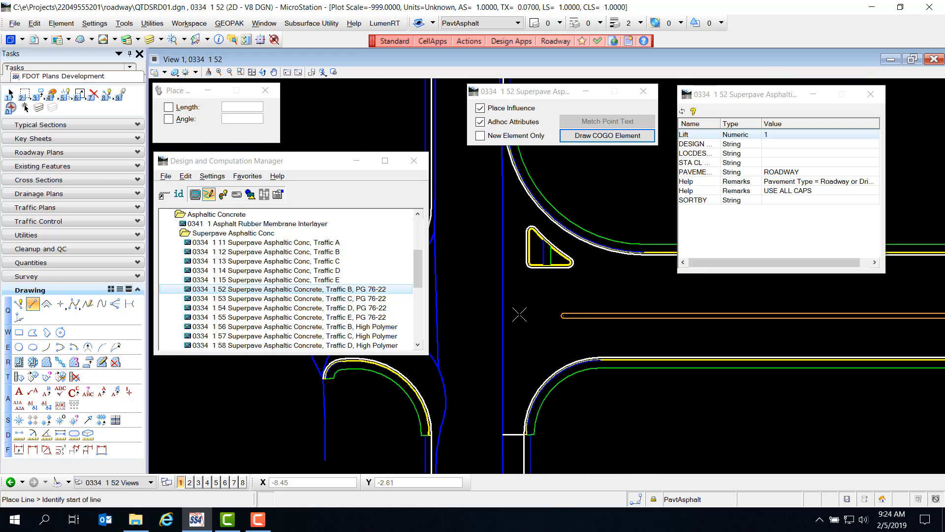
# Draw a line from the tip of the traffic separator's rounded nose, perpendicular to the crossing road's blue edge line.
pyautogui.scroll(5, 517, 316)
pyautogui.click(651, 328)
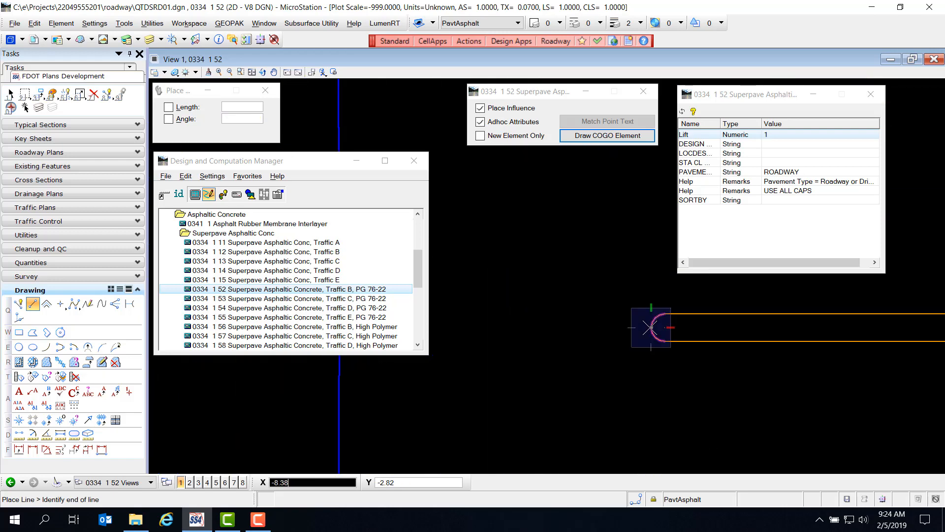
pyautogui.click(638, 500)
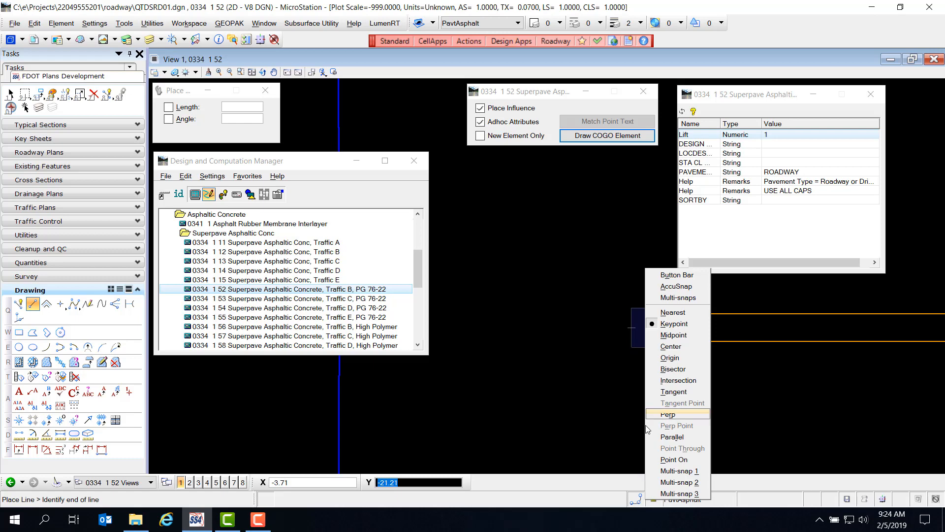
pyautogui.click(668, 414)
pyautogui.scroll(-2, 573, 428)
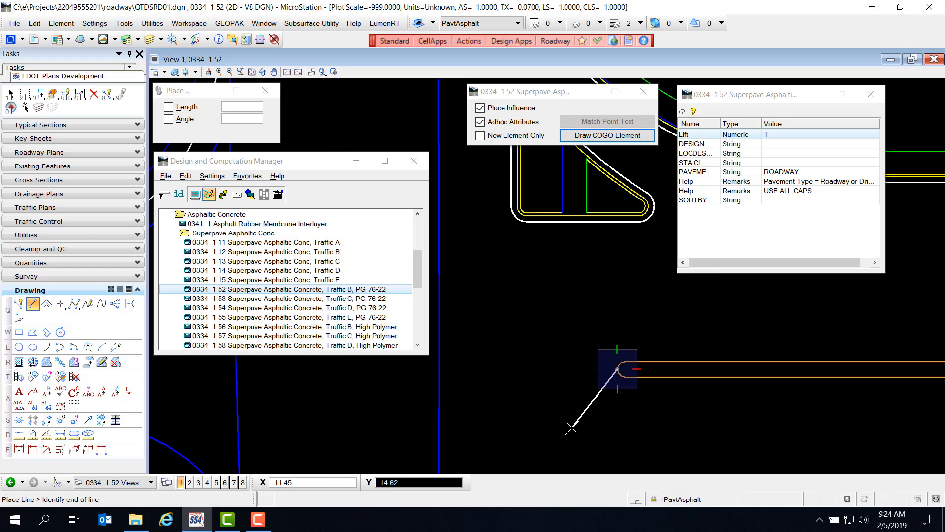
pyautogui.scroll(-1, 572, 429)
pyautogui.click(506, 389)
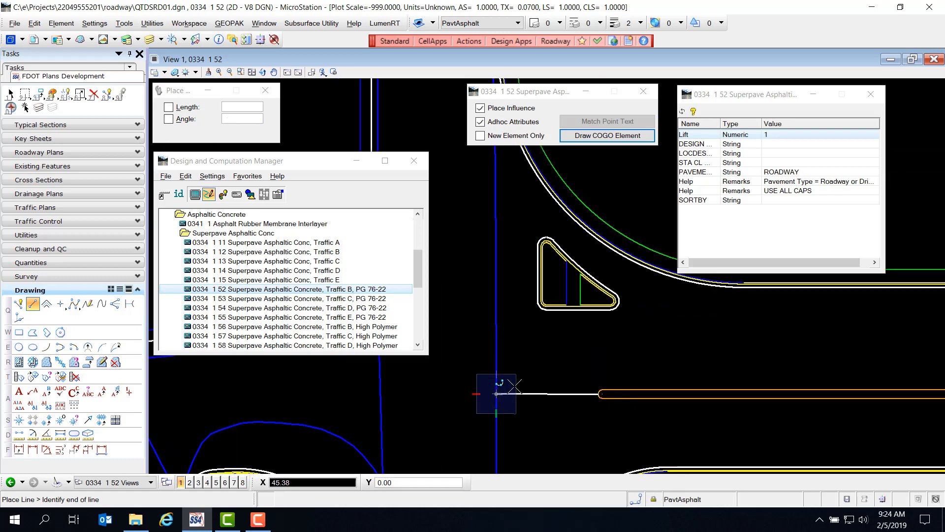
pyautogui.rightClick(449, 388)
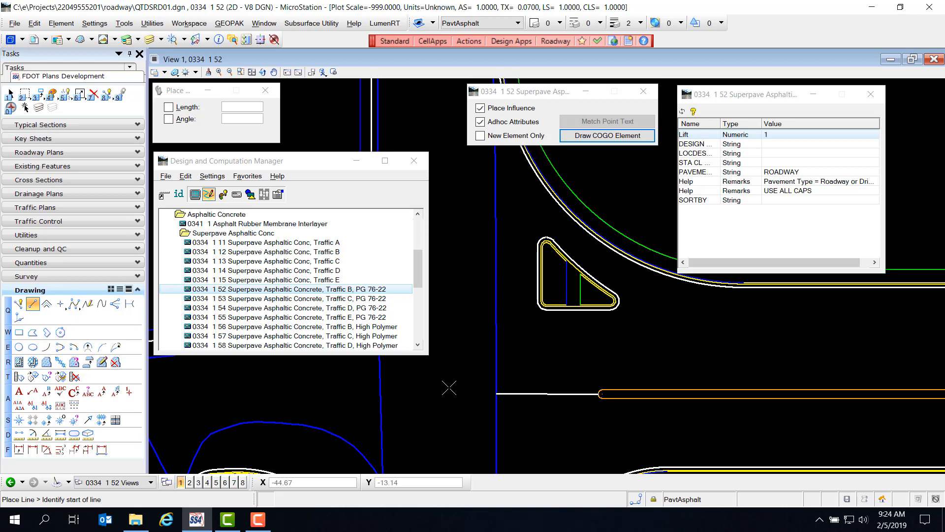
# Draw a vertical line from the traffic separator's nose up across the triangular island and past the upper curb return.
pyautogui.scroll(-1, 438, 419)
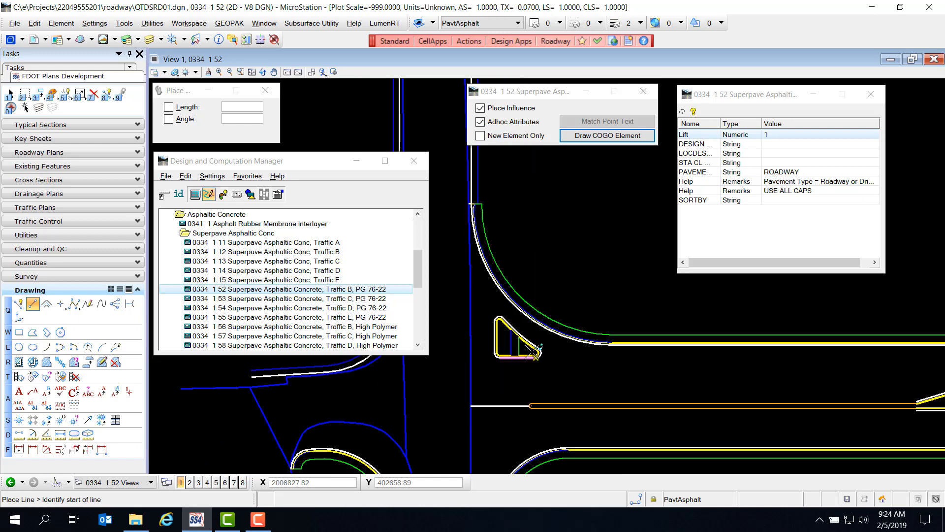
pyautogui.scroll(1, 525, 359)
pyautogui.click(532, 441)
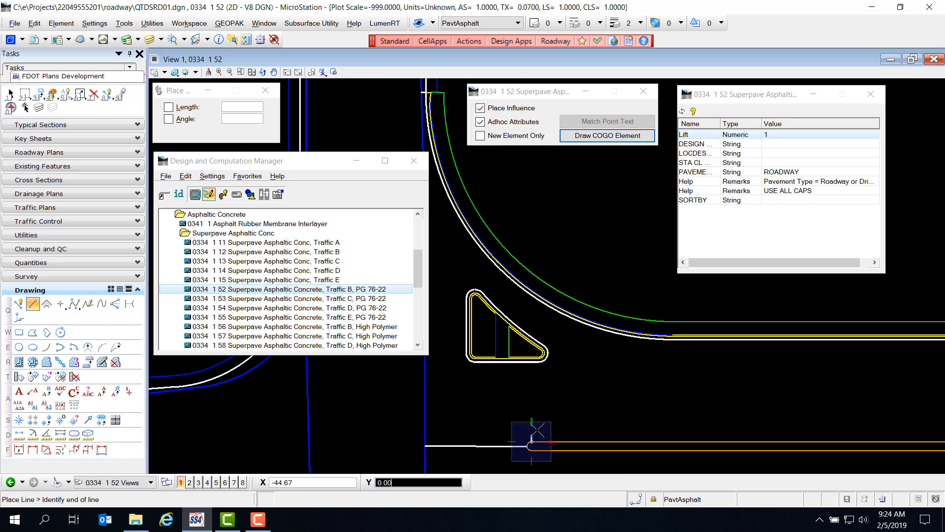
pyautogui.click(530, 187)
pyautogui.rightClick(531, 187)
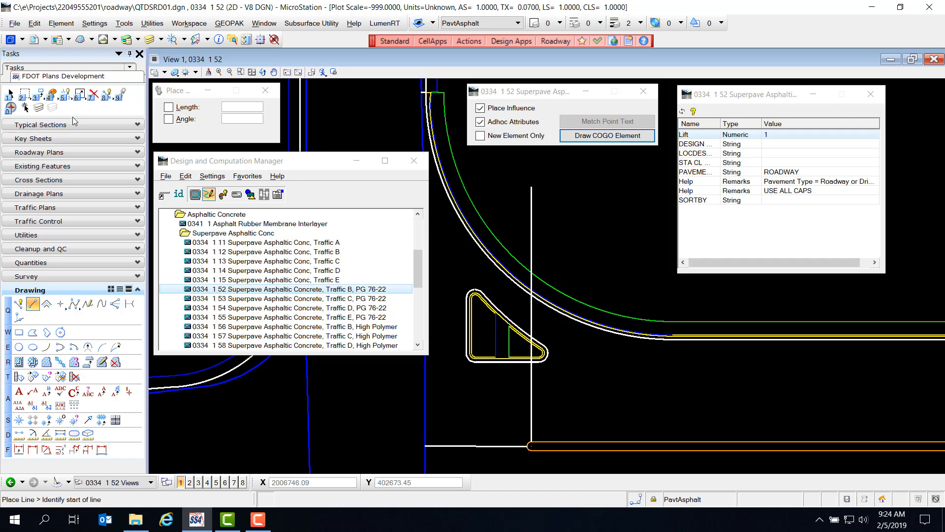
# Trim the vertical line back to the upper curb return's pavement edge and cut out its portion inside the triangular island with Trim Multiple.
pyautogui.click(79, 92)
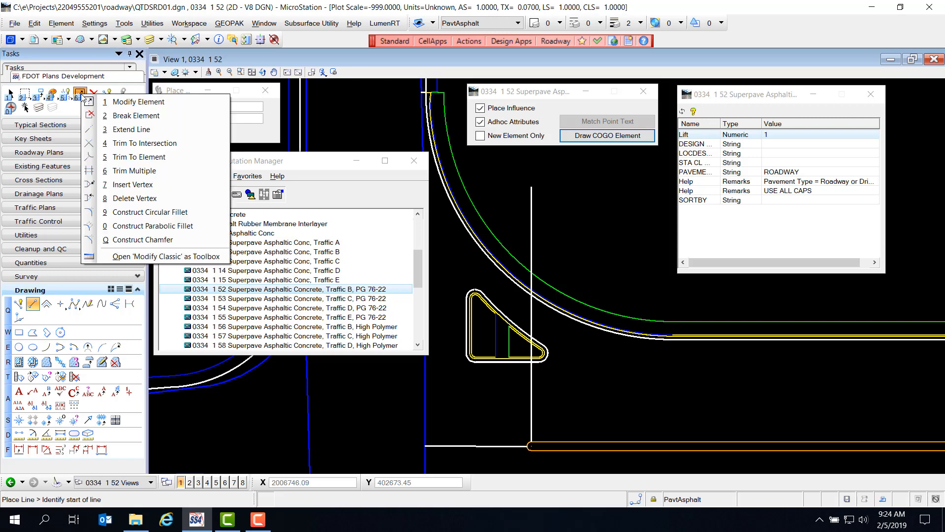
pyautogui.click(162, 171)
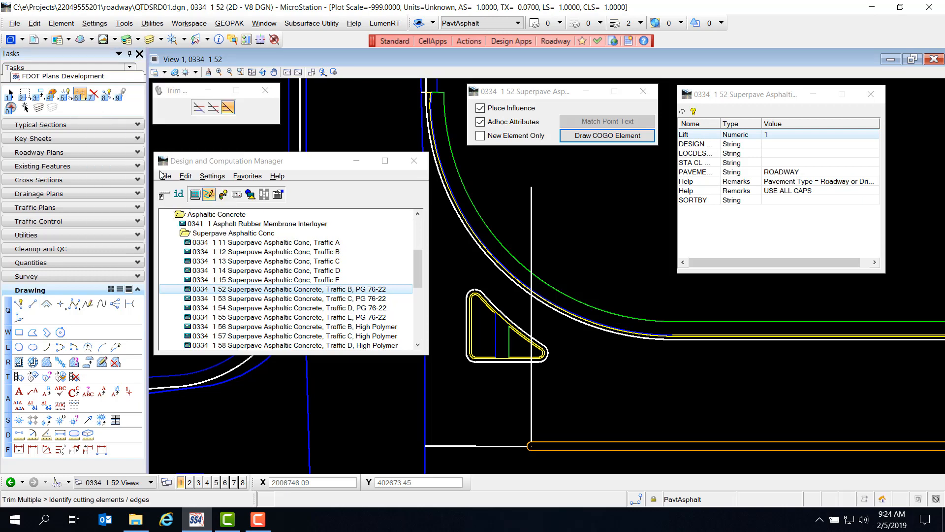
pyautogui.click(213, 108)
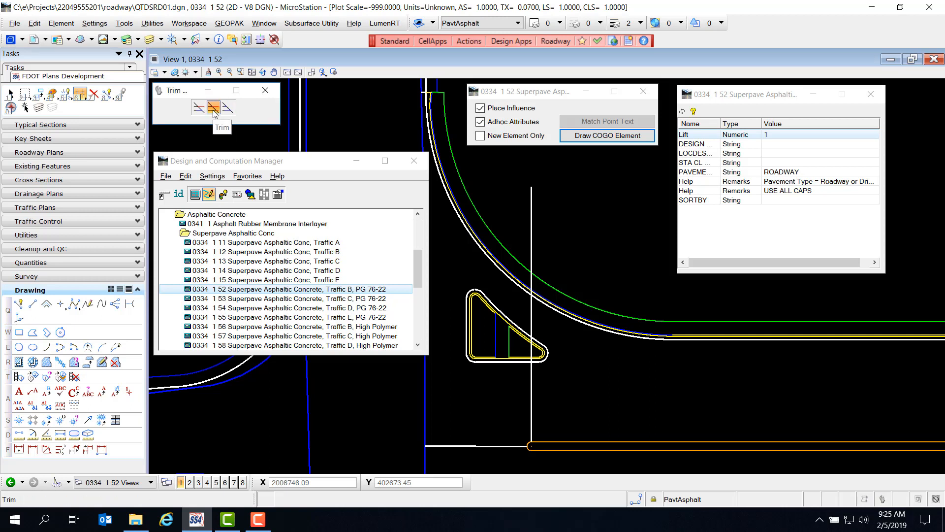
pyautogui.click(545, 303)
pyautogui.click(532, 219)
pyautogui.click(557, 237)
pyautogui.press('Escape')
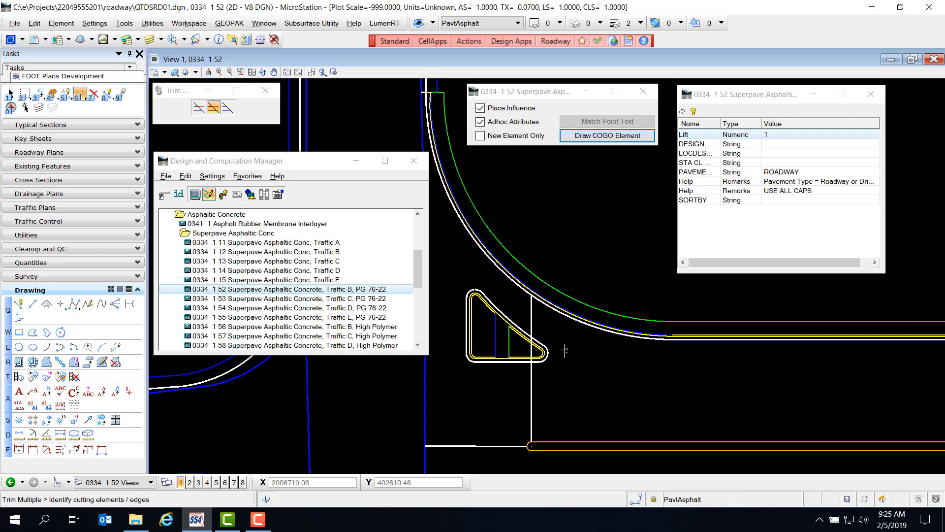
pyautogui.click(548, 353)
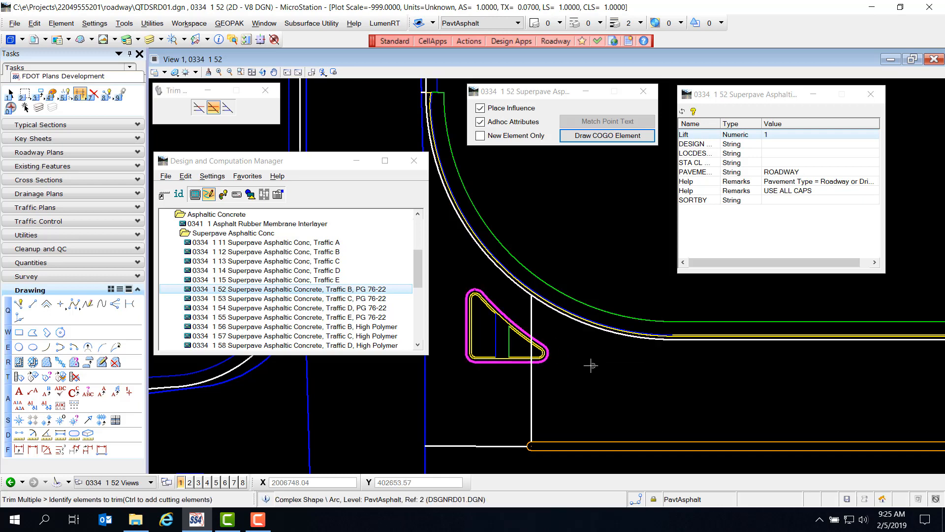
pyautogui.click(525, 356)
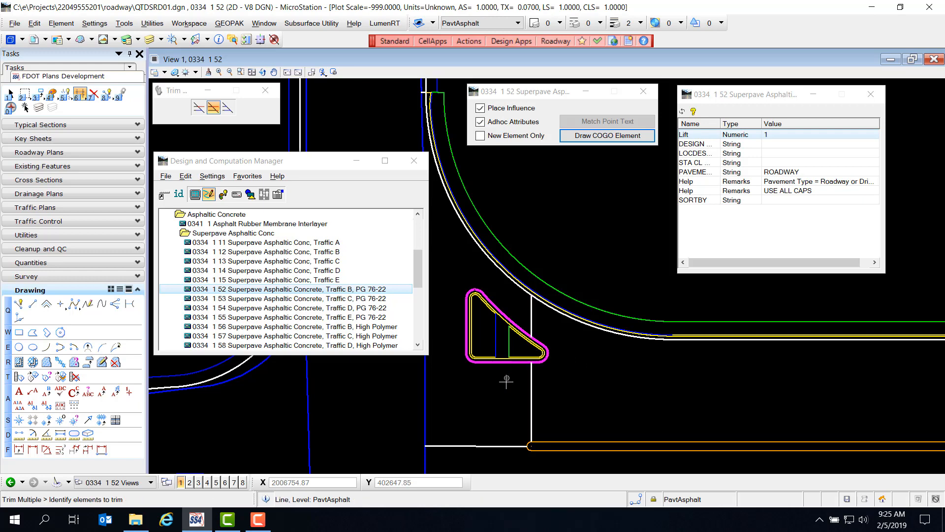
# Draw a short line across the start of the tapered median, joining the ends of its lower and upper white edges.
pyautogui.press('Escape')
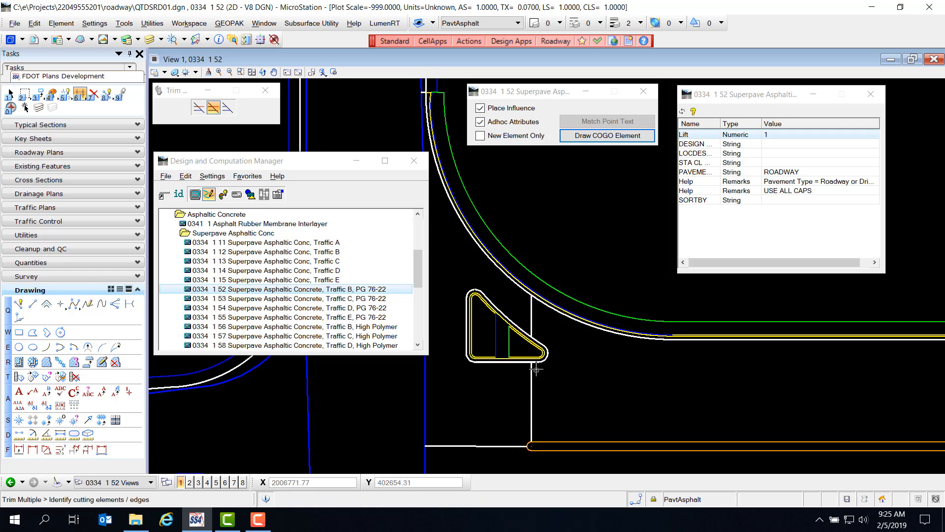
pyautogui.scroll(-2, 485, 333)
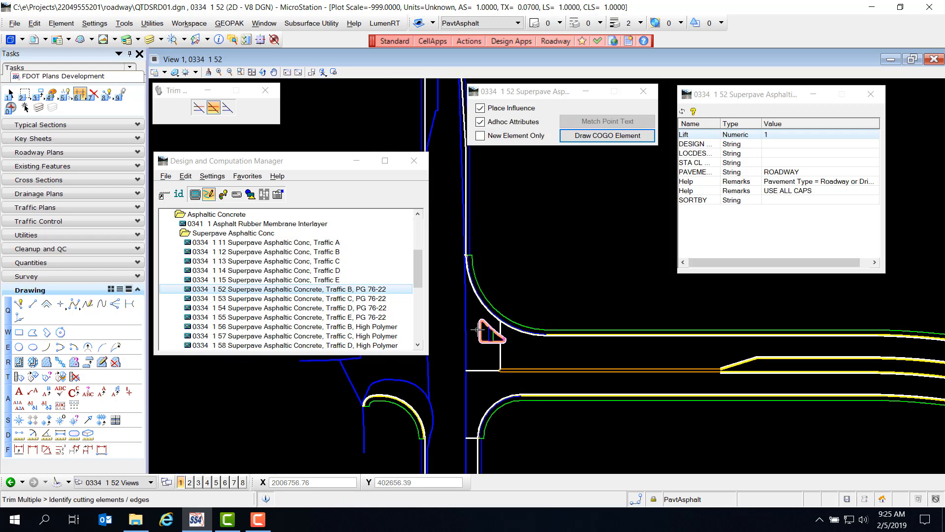
pyautogui.scroll(1, 781, 378)
pyautogui.scroll(1, 812, 384)
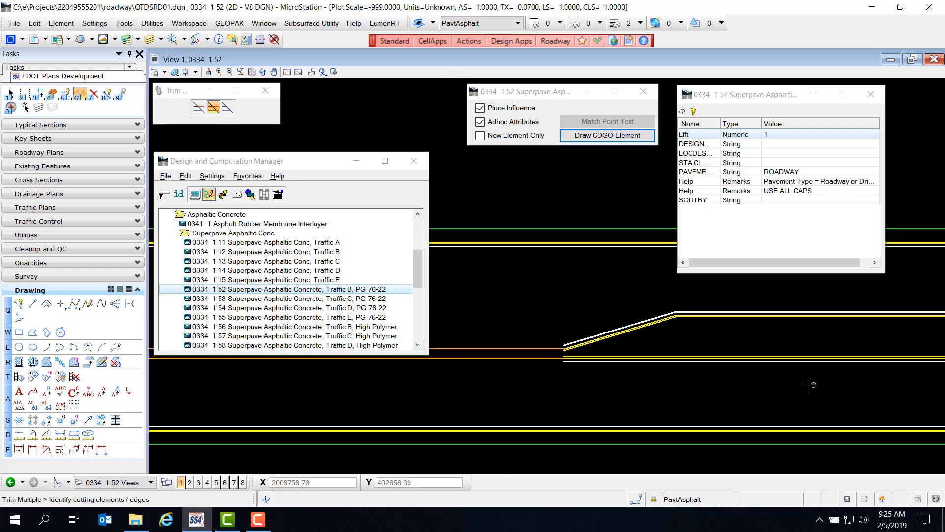
pyautogui.click(32, 304)
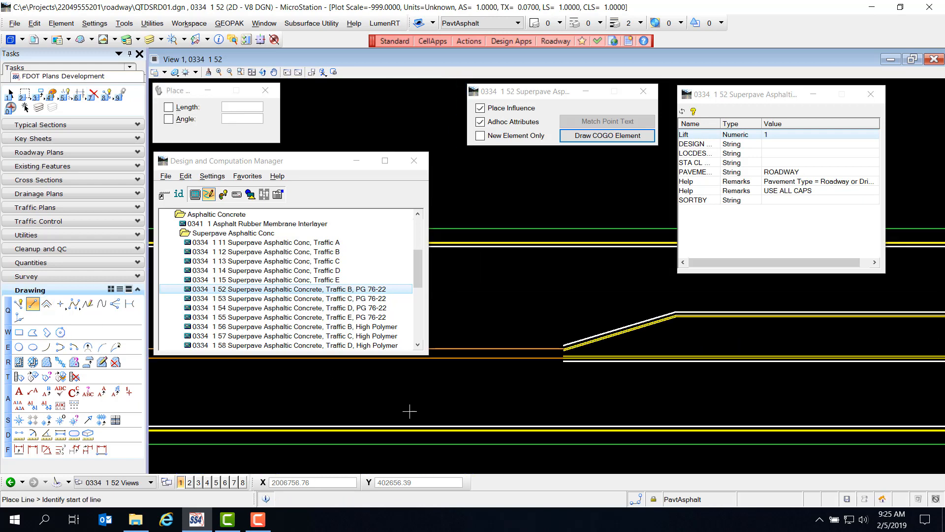
pyautogui.click(563, 361)
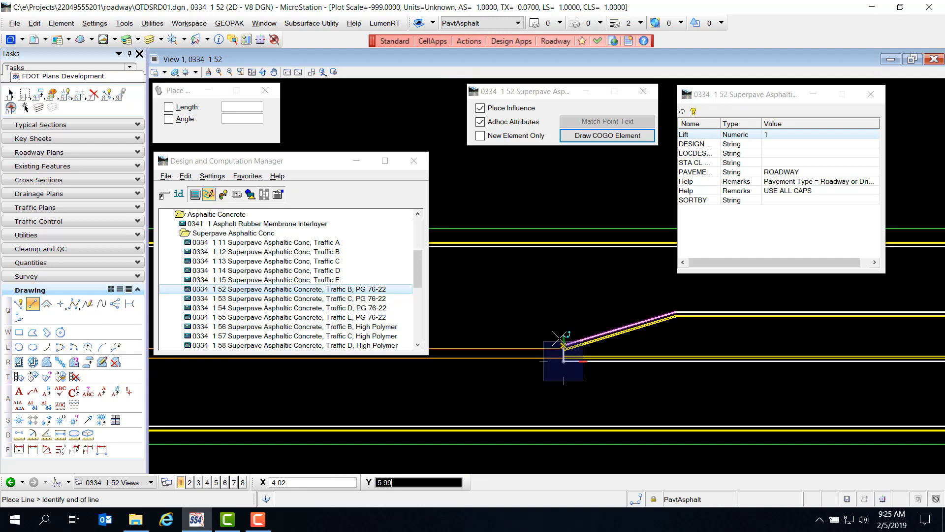
pyautogui.click(564, 347)
pyautogui.rightClick(493, 311)
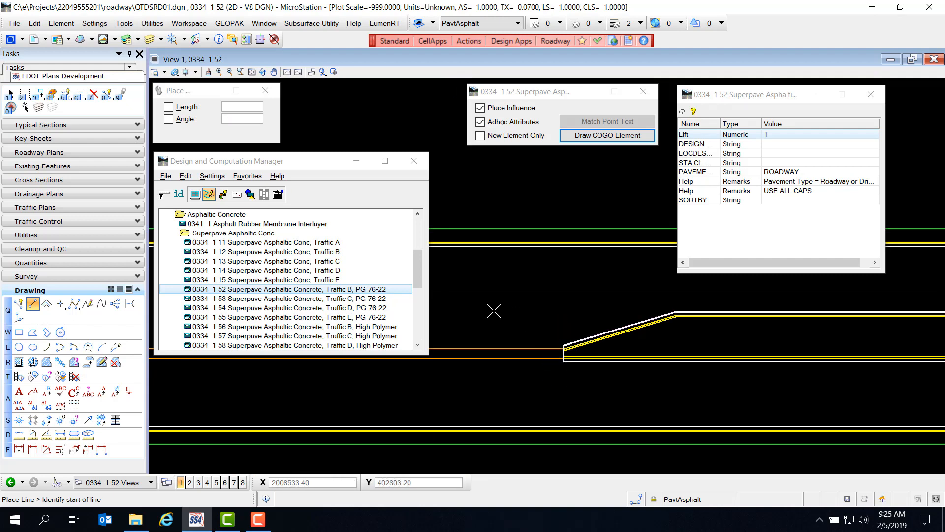
# Extend the short line at the tapered median's start to the upper and lower outer pavement edges with Trim Multiple.
pyautogui.click(81, 95)
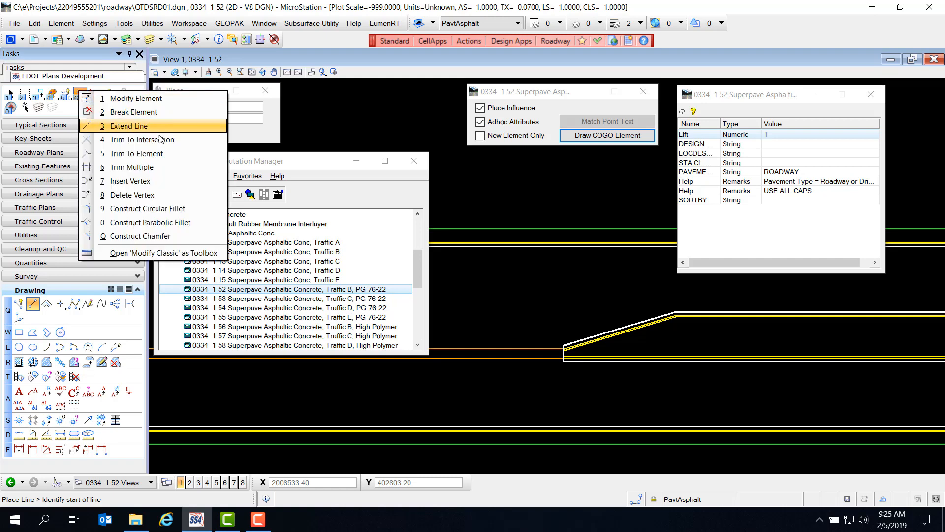
pyautogui.click(146, 168)
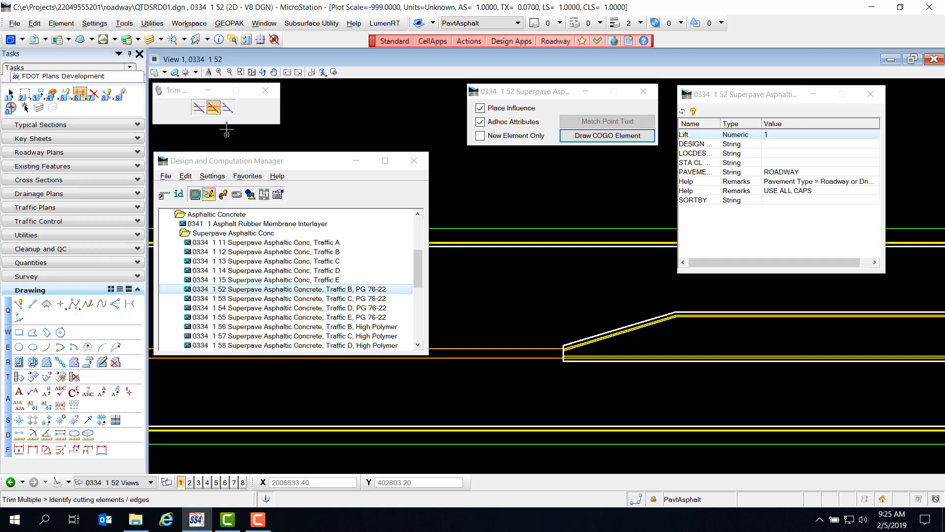
pyautogui.click(228, 108)
pyautogui.click(228, 109)
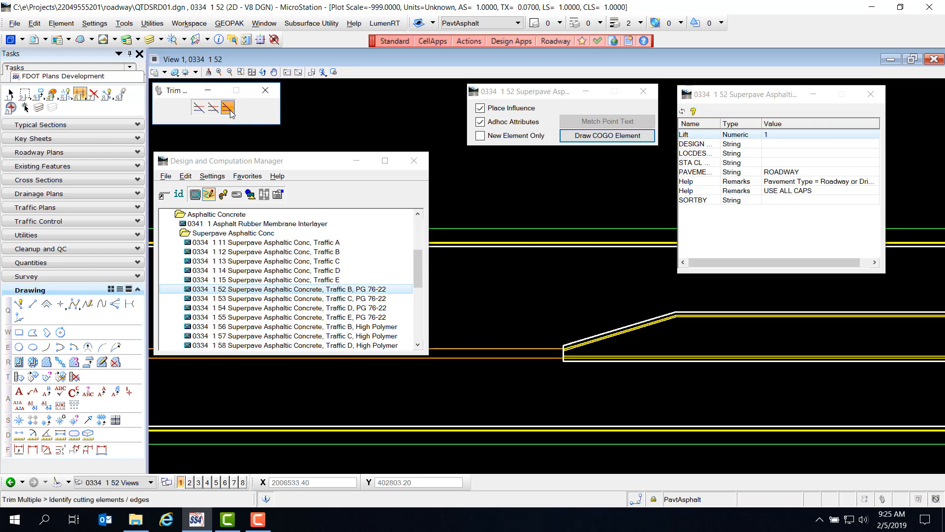
pyautogui.click(566, 246)
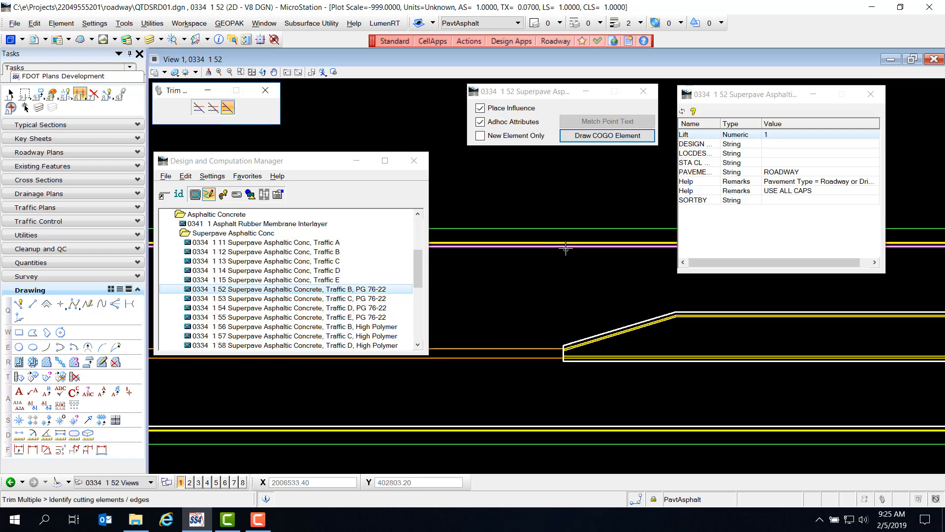
pyautogui.click(564, 352)
pyautogui.rightClick(541, 309)
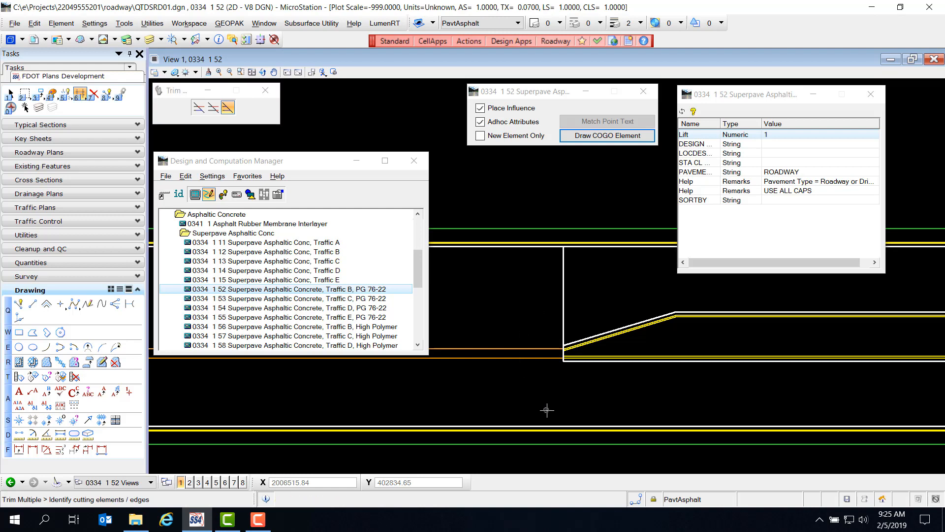
pyautogui.click(551, 426)
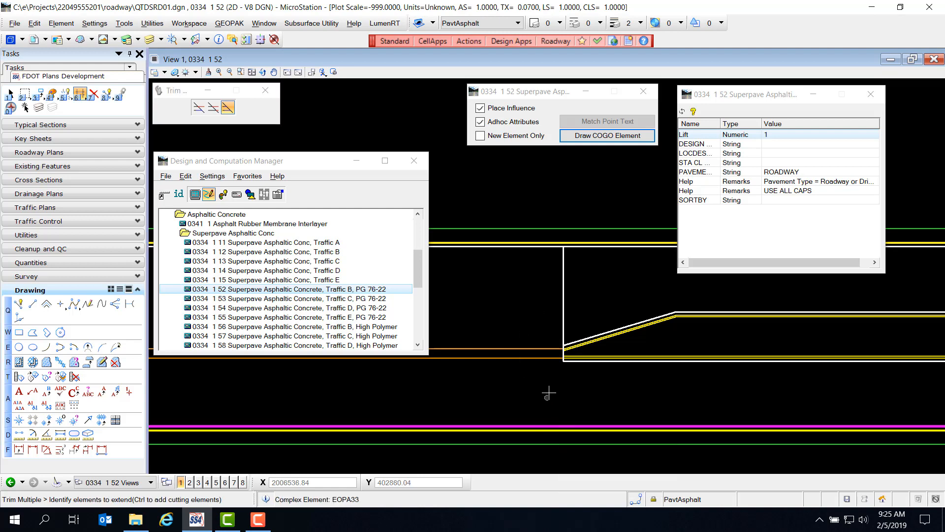
pyautogui.click(563, 324)
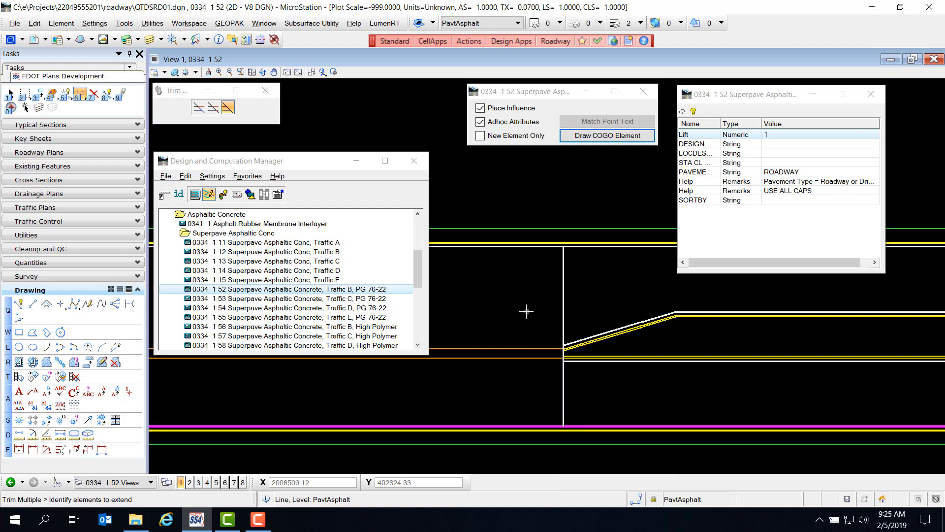
pyautogui.rightClick(520, 313)
# Draw a short line across the median's far tapered end on the curve, joining the ends of its two white edges.
pyautogui.scroll(-3, 474, 329)
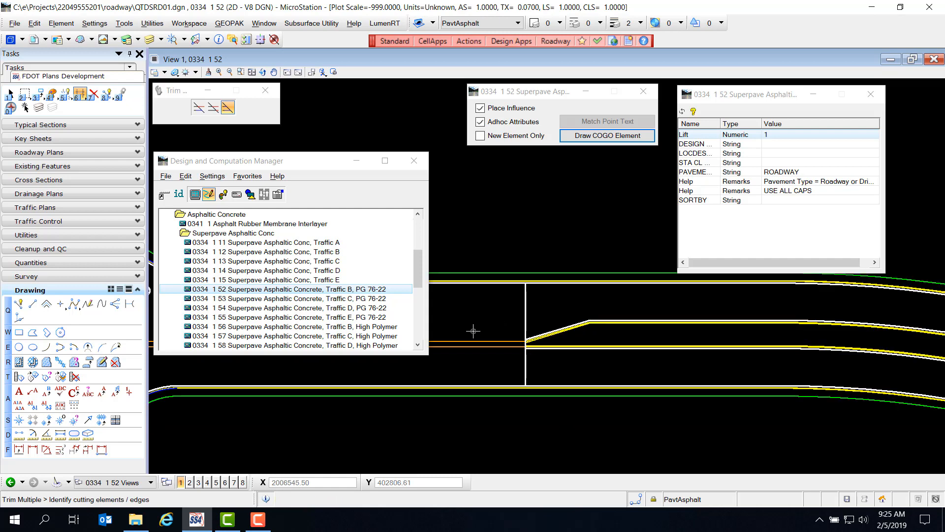
pyautogui.scroll(3, 787, 461)
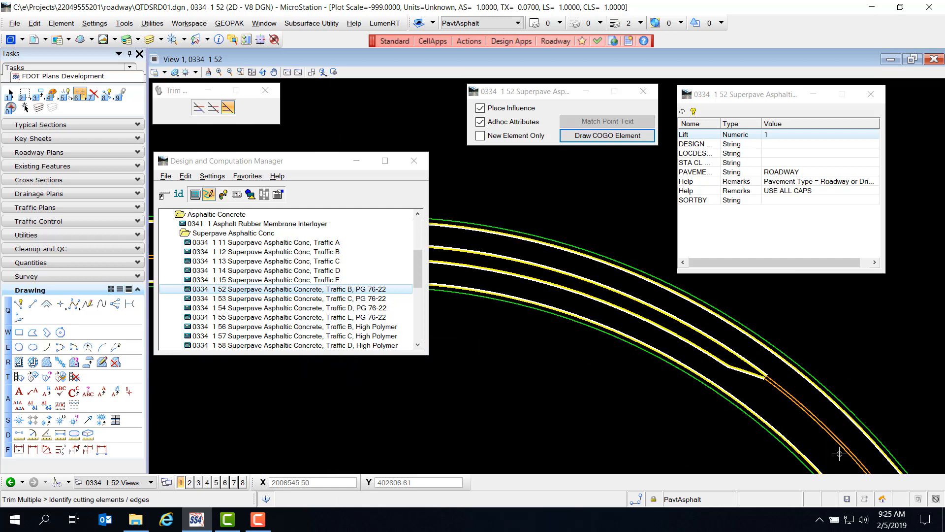
pyautogui.click(32, 303)
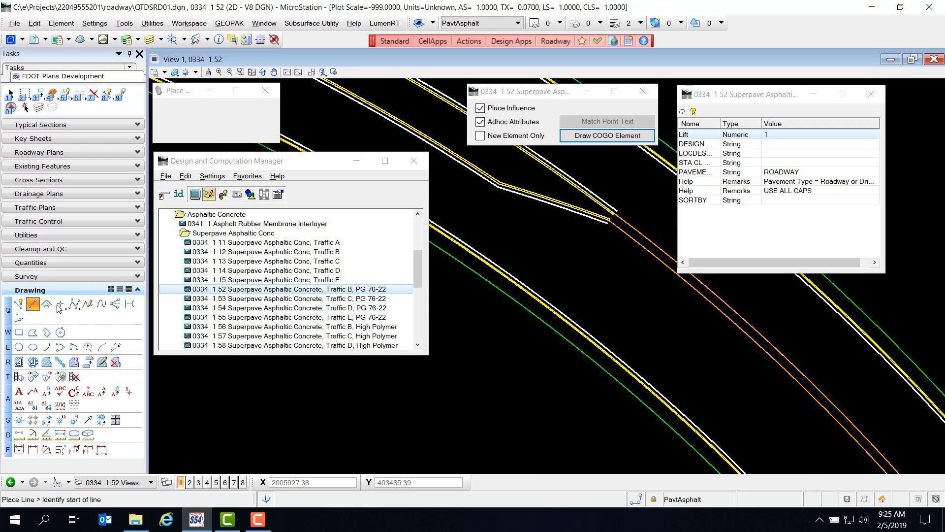
pyautogui.click(609, 222)
pyautogui.click(618, 209)
pyautogui.rightClick(628, 204)
# Extend the short line at the median's far end to both outer pavement edges of the curved road with Trim Multiple.
pyautogui.scroll(-3, 539, 332)
pyautogui.scroll(1, 611, 241)
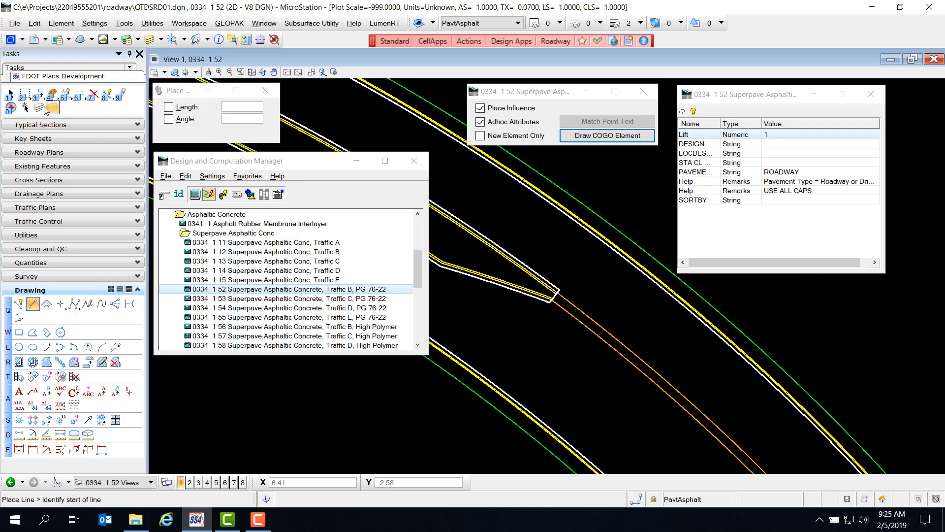
pyautogui.click(10, 93)
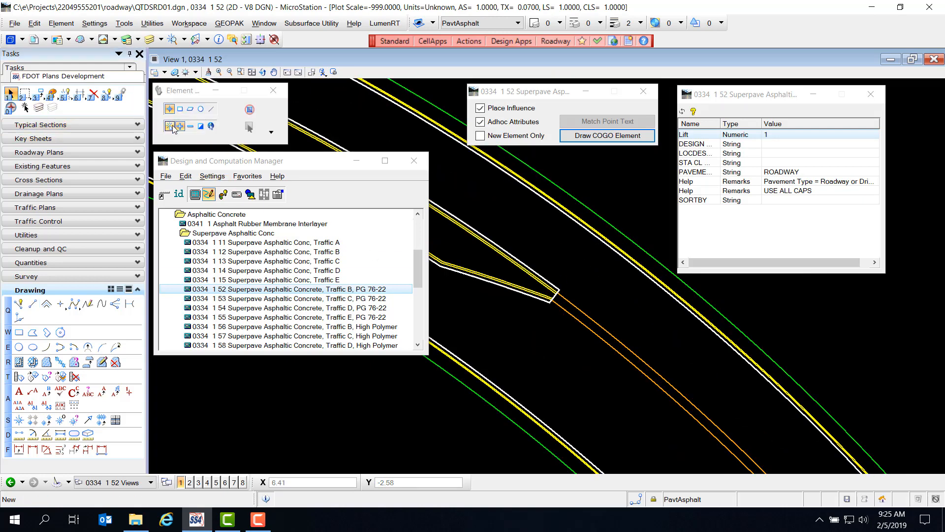
pyautogui.click(585, 233)
pyautogui.click(494, 387)
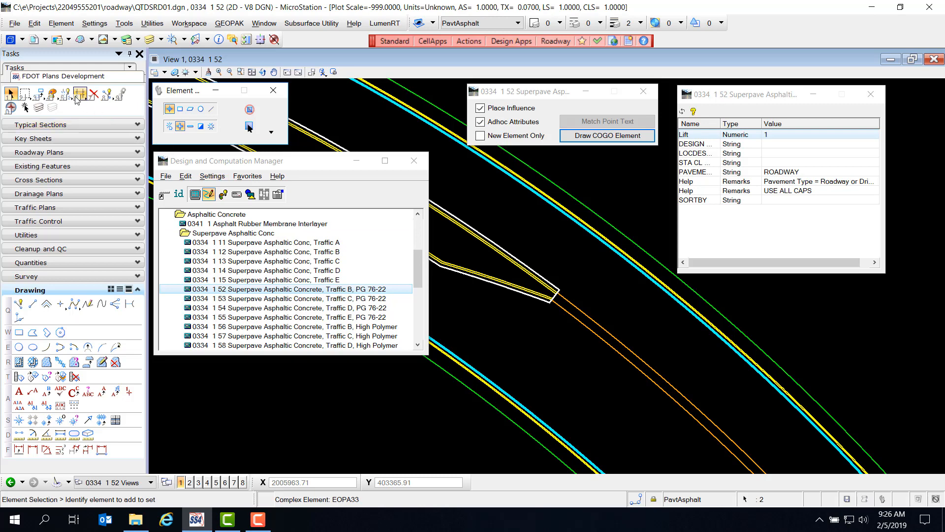
pyautogui.click(80, 94)
pyautogui.click(227, 108)
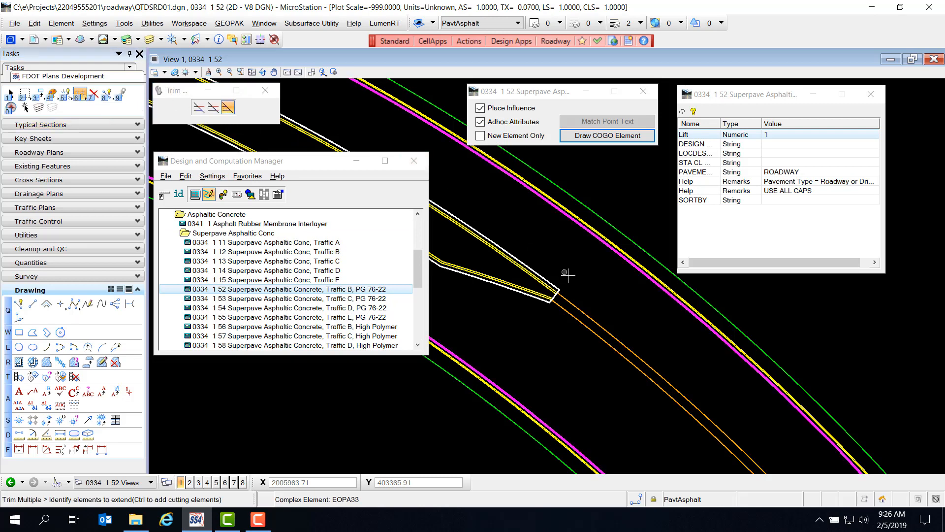
pyautogui.click(557, 294)
pyautogui.click(571, 304)
pyautogui.rightClick(561, 360)
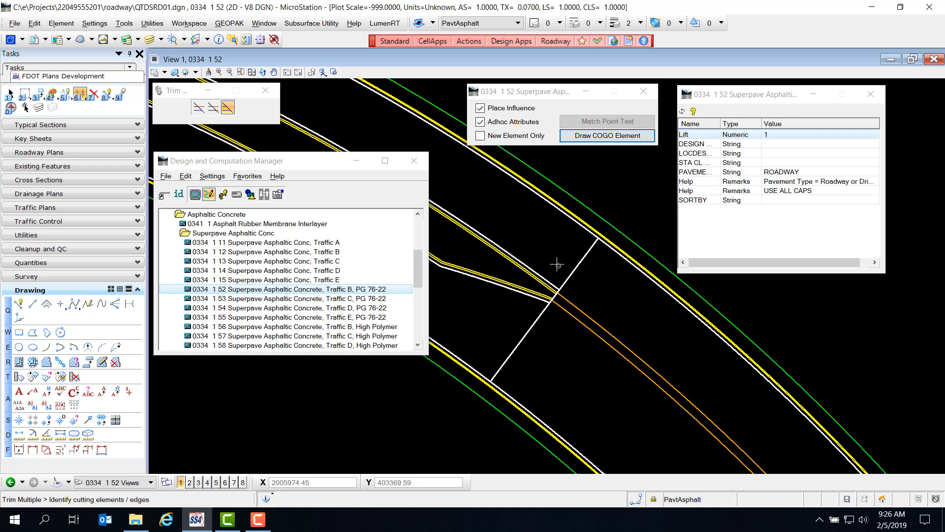
# Draw a closing line across the road beyond the side-street intersection, from the lower curb's end to the opposite pavement edge.
pyautogui.scroll(-4, 515, 246)
pyautogui.scroll(3, 621, 393)
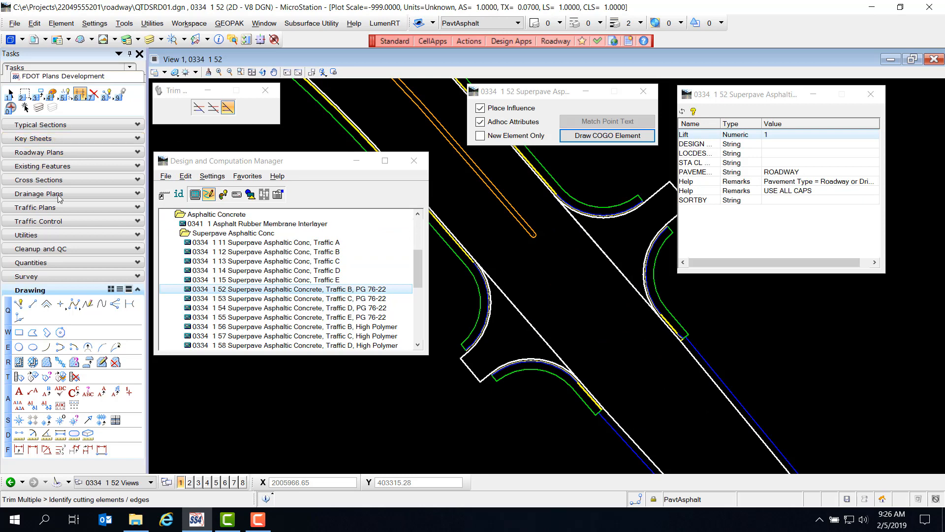
pyautogui.click(32, 305)
pyautogui.scroll(7, 665, 440)
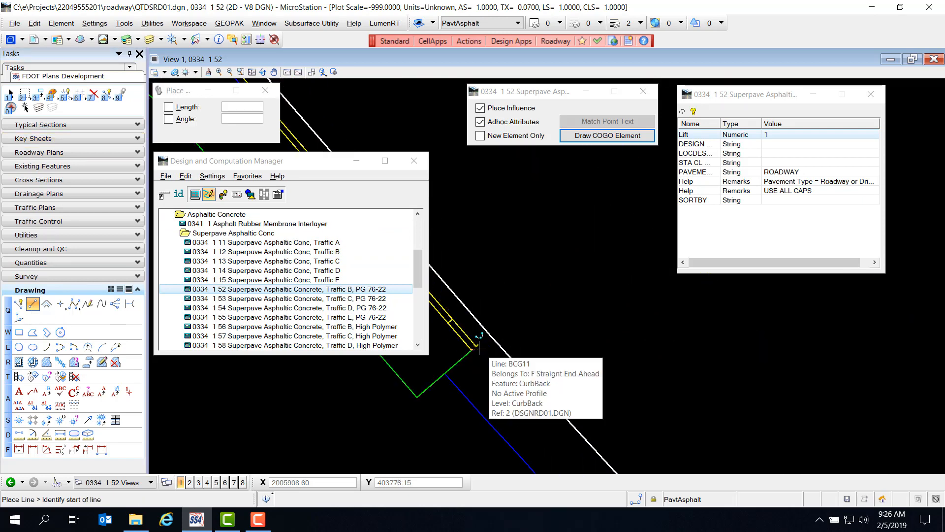
pyautogui.click(475, 349)
pyautogui.scroll(-2, 475, 387)
pyautogui.scroll(-2, 468, 392)
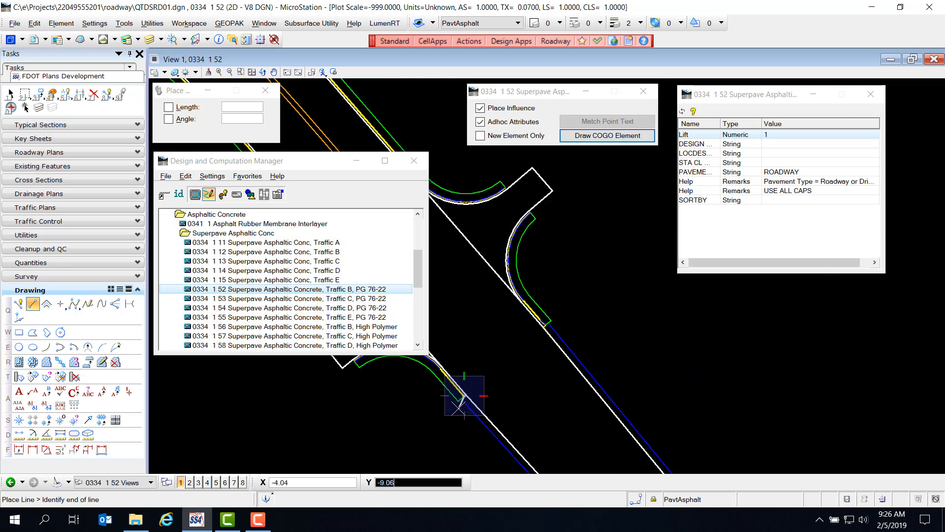
pyautogui.scroll(4, 539, 294)
pyautogui.scroll(2, 539, 294)
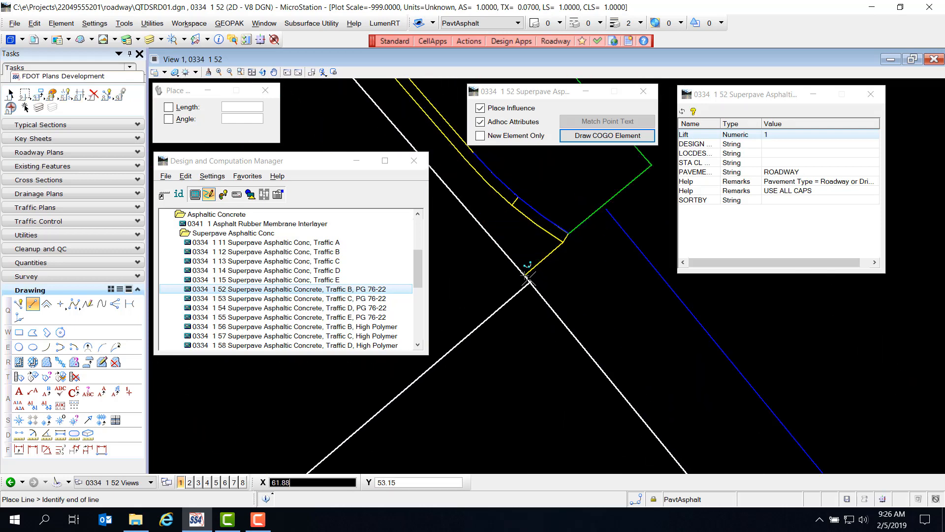
pyautogui.scroll(2, 521, 281)
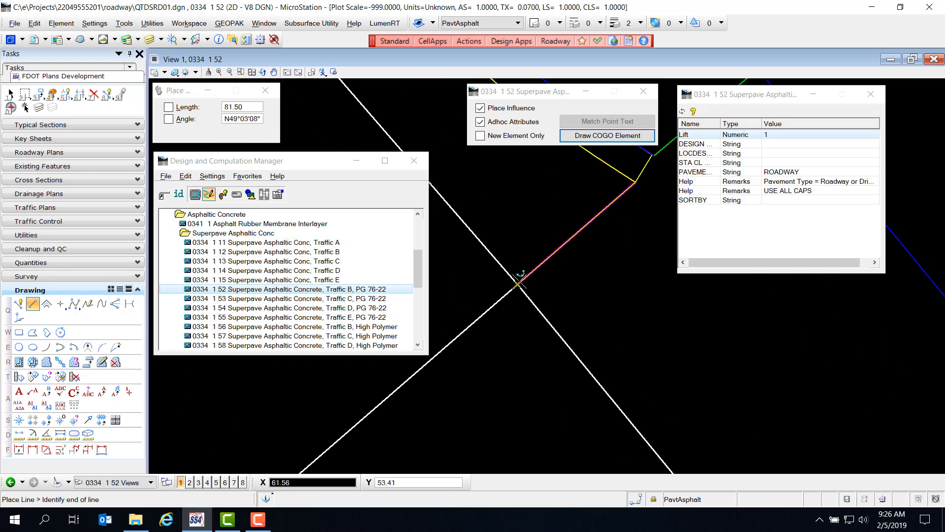
pyautogui.click(519, 284)
pyautogui.rightClick(523, 309)
# Draw a line from the traffic separator's rounded nose through the intersection, perpendicular to the closing line across the road.
pyautogui.scroll(-5, 524, 308)
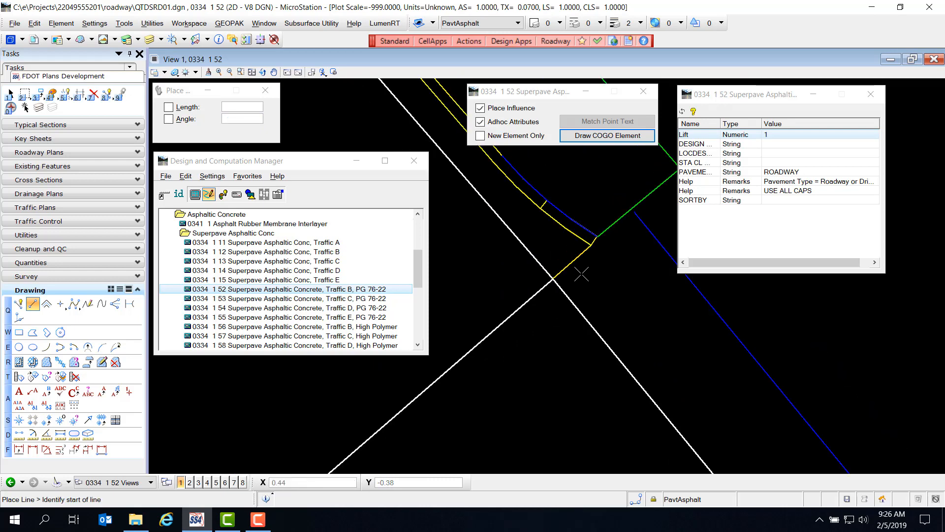
pyautogui.scroll(2, 531, 299)
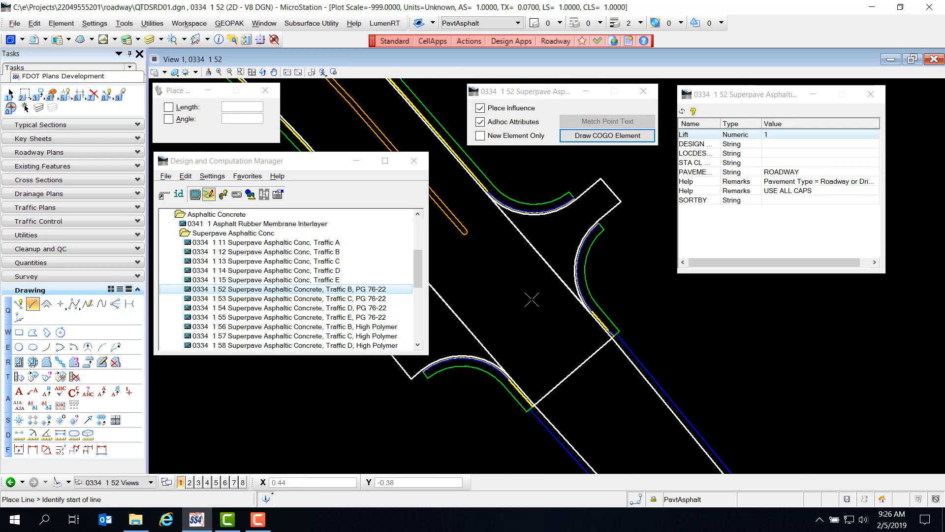
pyautogui.click(467, 233)
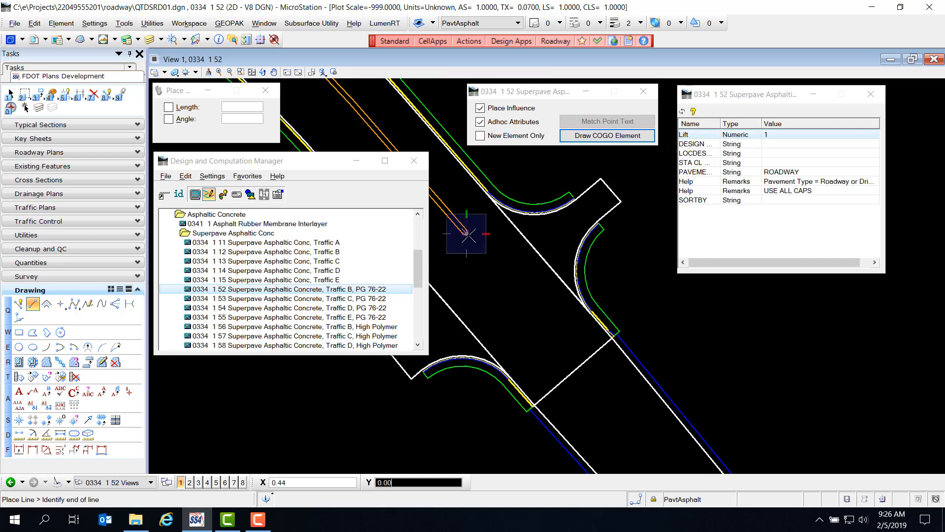
pyautogui.click(635, 496)
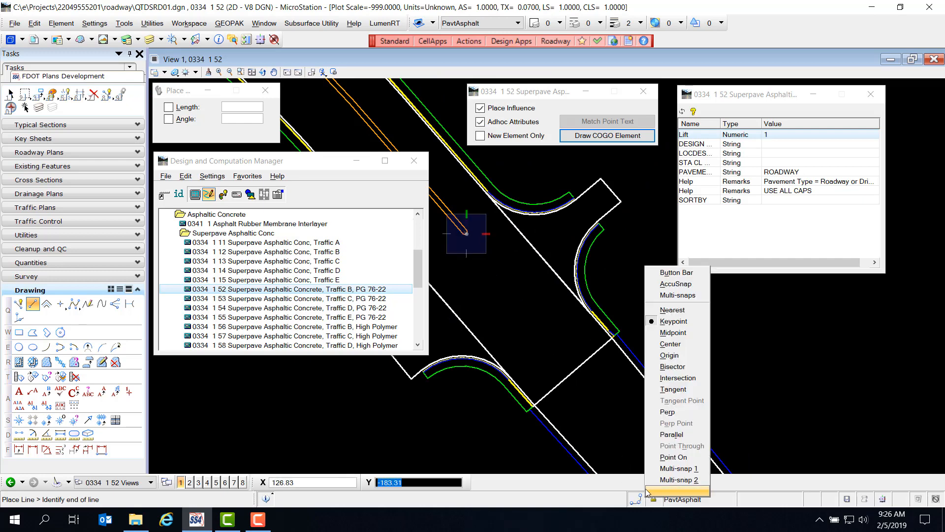
pyautogui.click(667, 412)
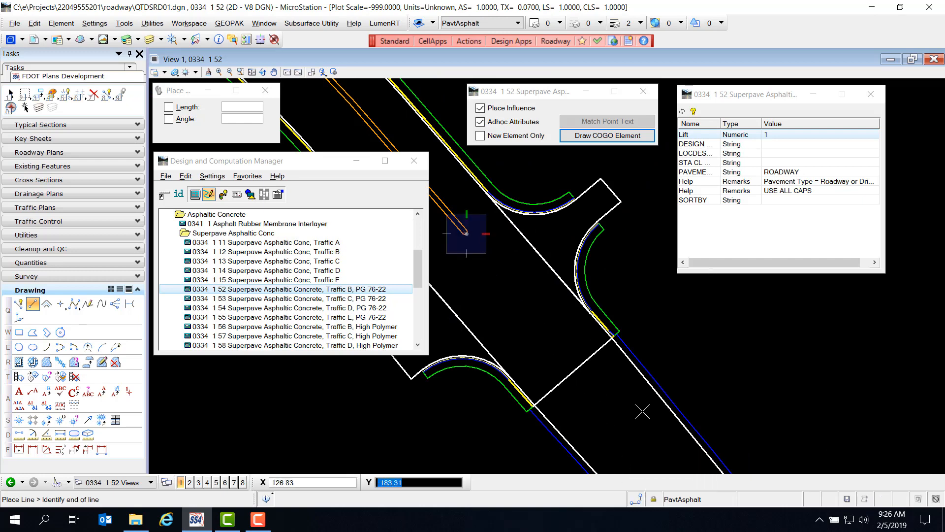
pyautogui.click(597, 383)
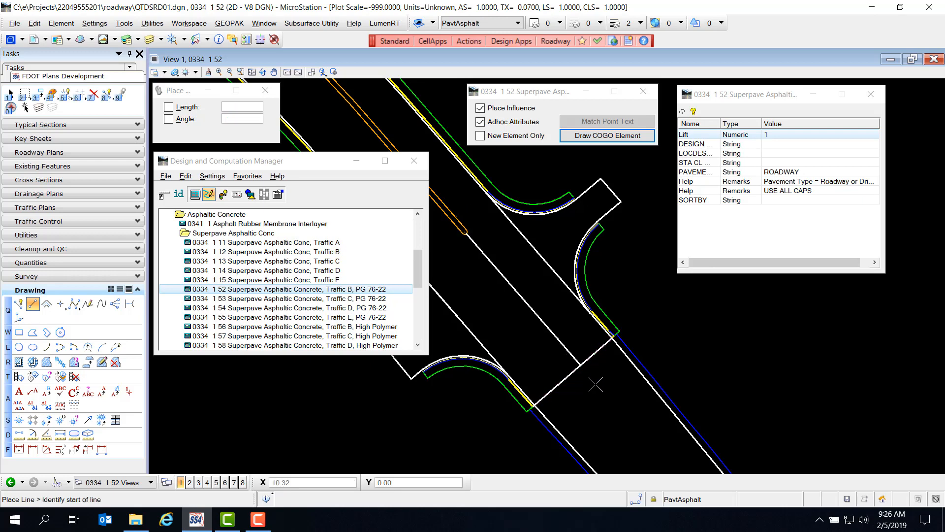
# Trim the closing line's overhang beyond the pavement edge at the lower curb's end, using that edge as the cutting element.
pyautogui.scroll(3, 536, 409)
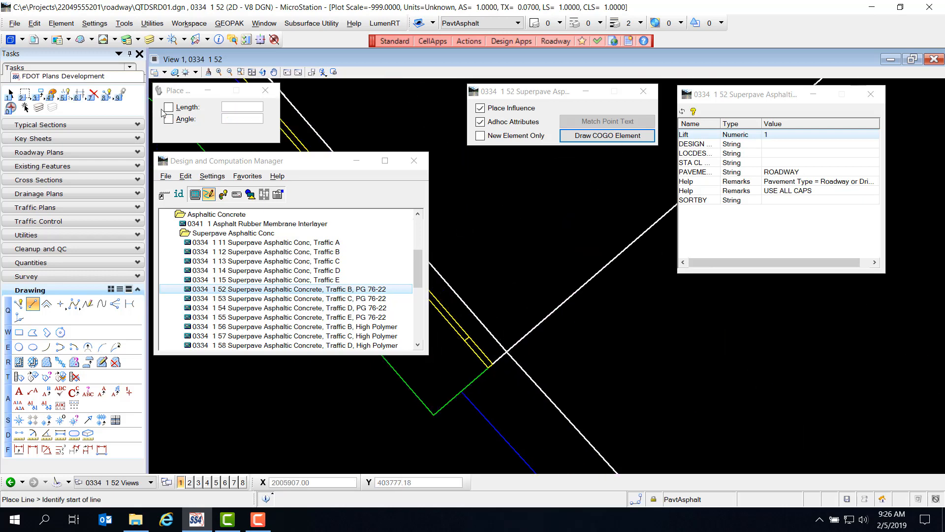
pyautogui.click(81, 93)
pyautogui.click(213, 109)
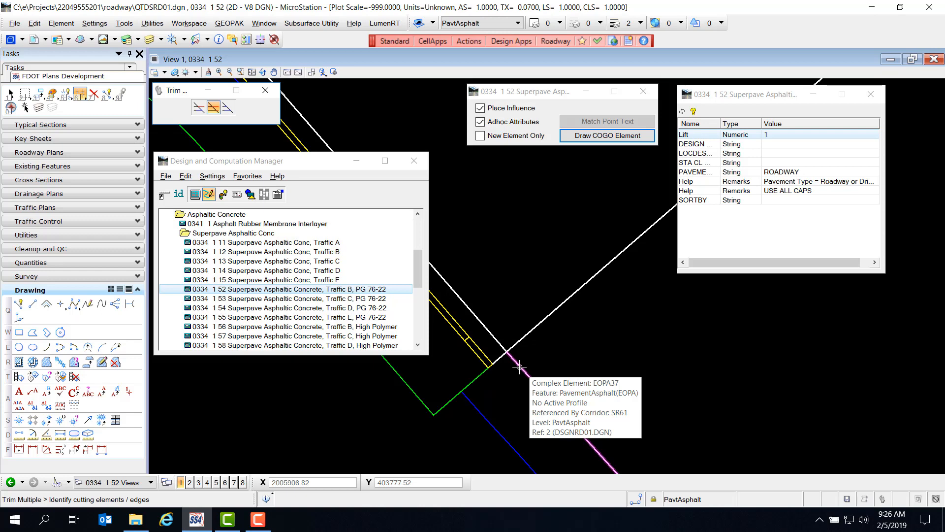
pyautogui.click(519, 367)
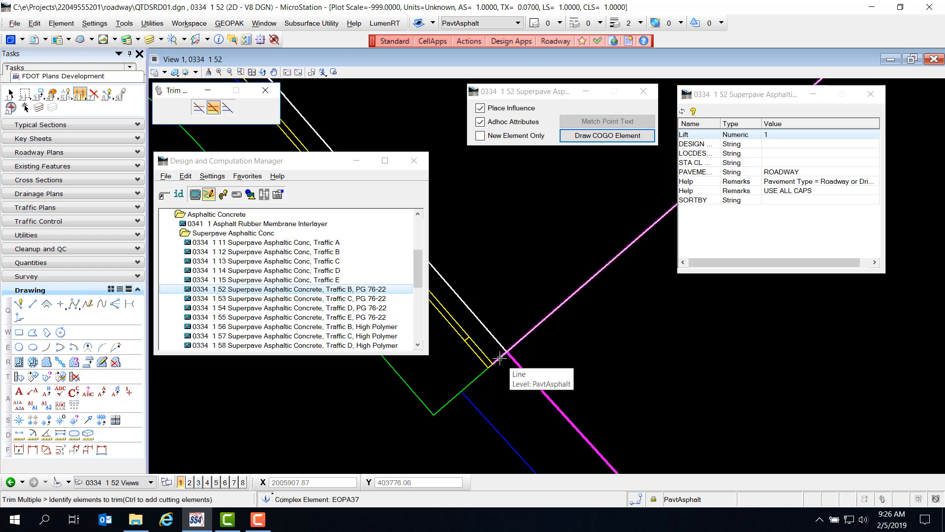
pyautogui.rightClick(495, 340)
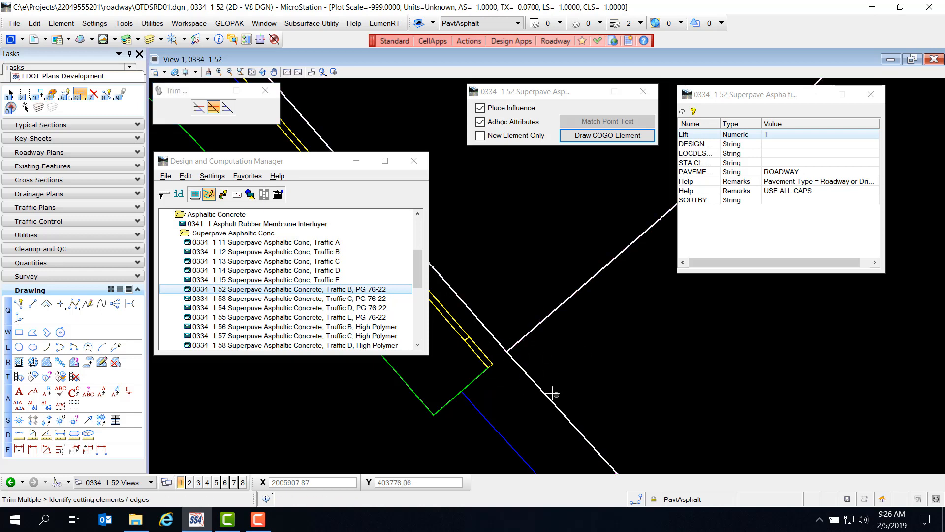
pyautogui.scroll(-3, 591, 355)
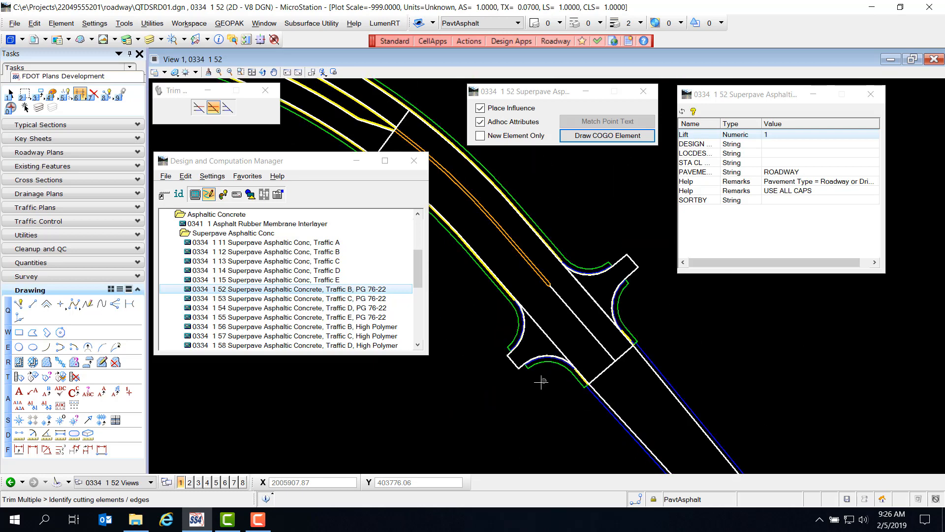
# Set the pay item's location description attribute (LOCDES) to SR61.
pyautogui.click(273, 72)
pyautogui.moveTo(480, 248)
pyautogui.mouseDown()
pyautogui.moveTo(561, 298)
pyautogui.moveTo(843, 415)
pyautogui.mouseUp()
pyautogui.scroll(-3, 661, 329)
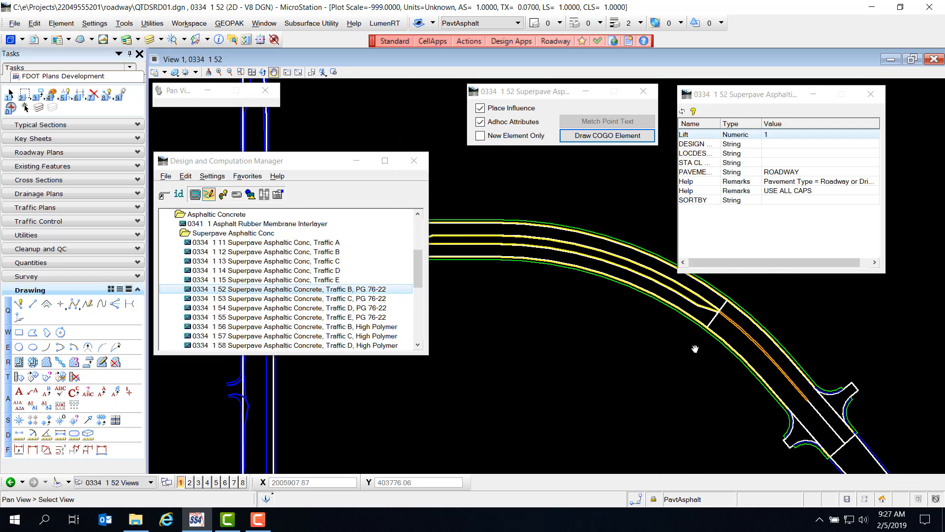
pyautogui.scroll(-3, 695, 346)
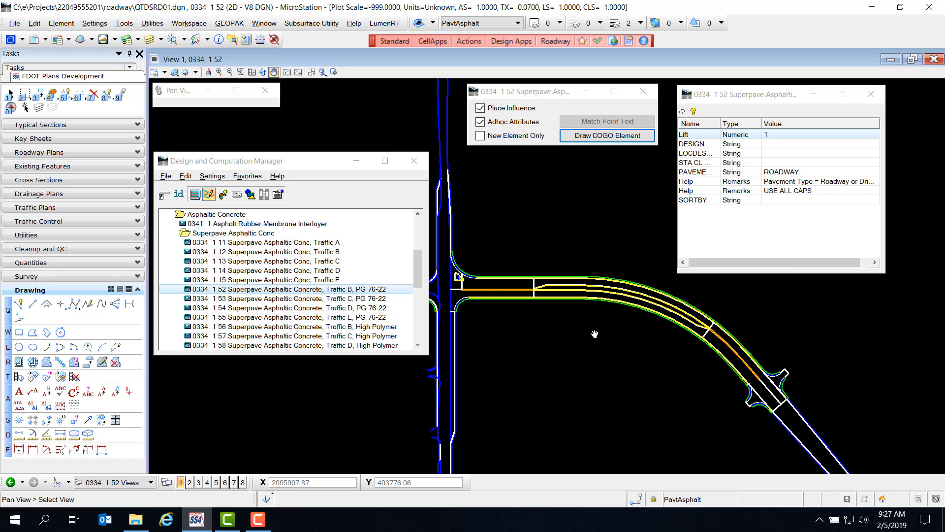
pyautogui.rightClick(490, 257)
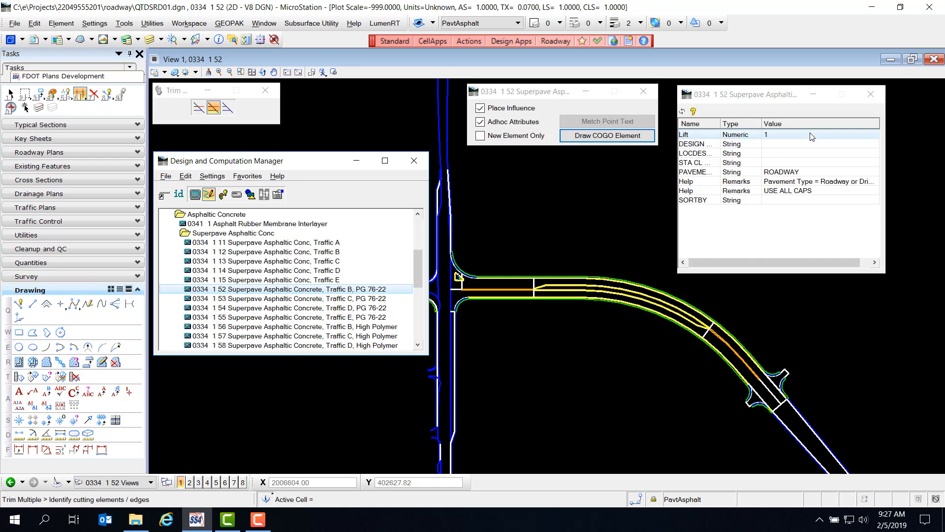
pyautogui.click(770, 154)
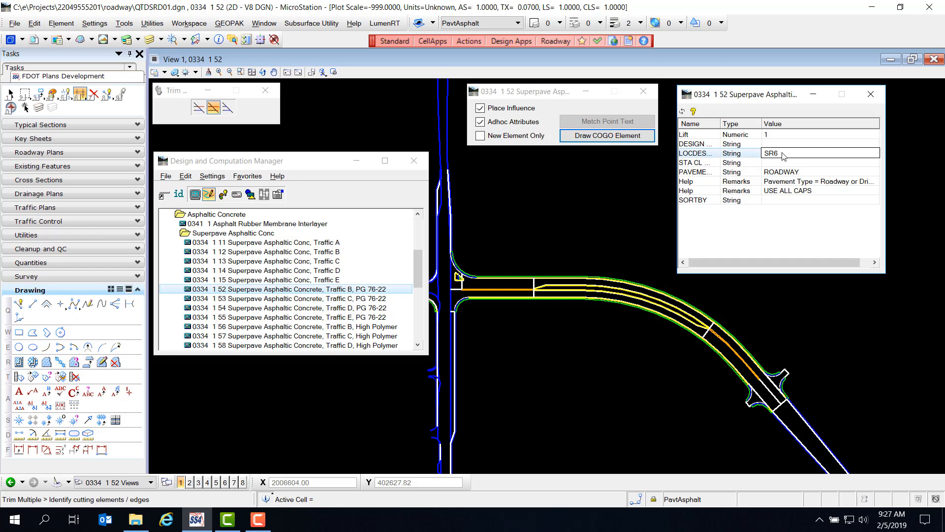
pyautogui.press('Return')
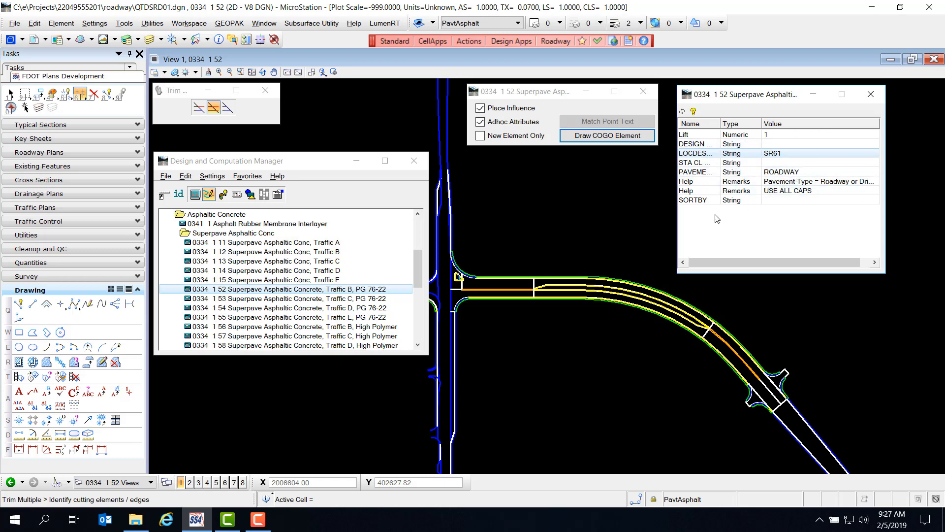
# Start Create Region in flood mode with opaque fill, keeping the original elements.
pyautogui.click(68, 95)
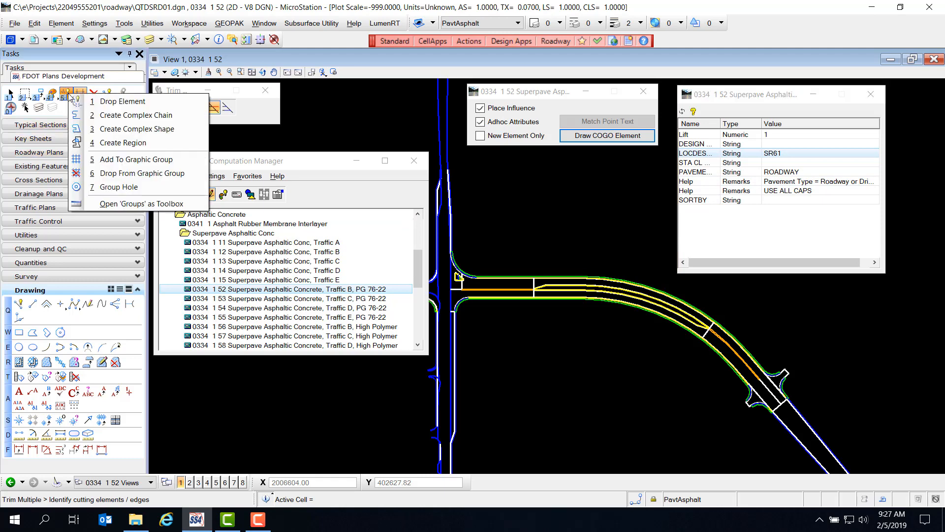
pyautogui.click(150, 150)
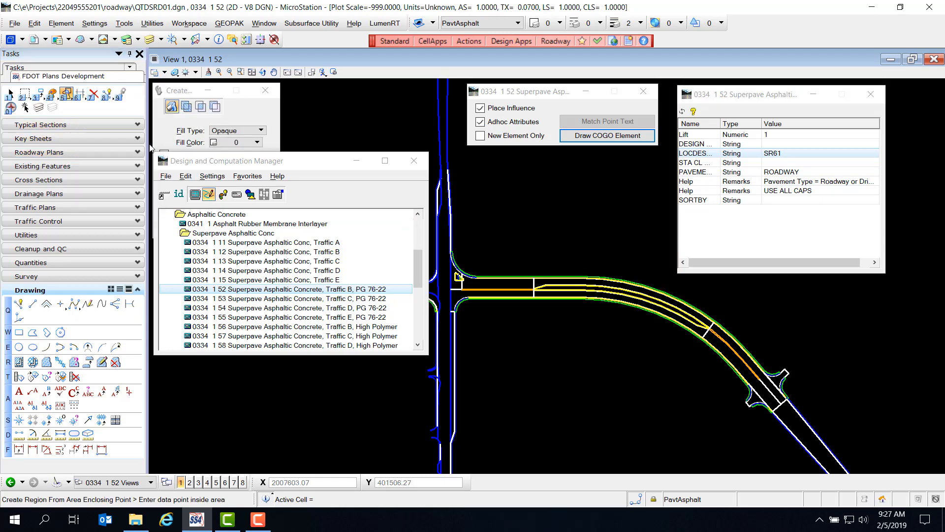
pyautogui.moveTo(188, 90)
pyautogui.mouseDown()
pyautogui.moveTo(245, 135)
pyautogui.moveTo(190, 92)
pyautogui.mouseUp()
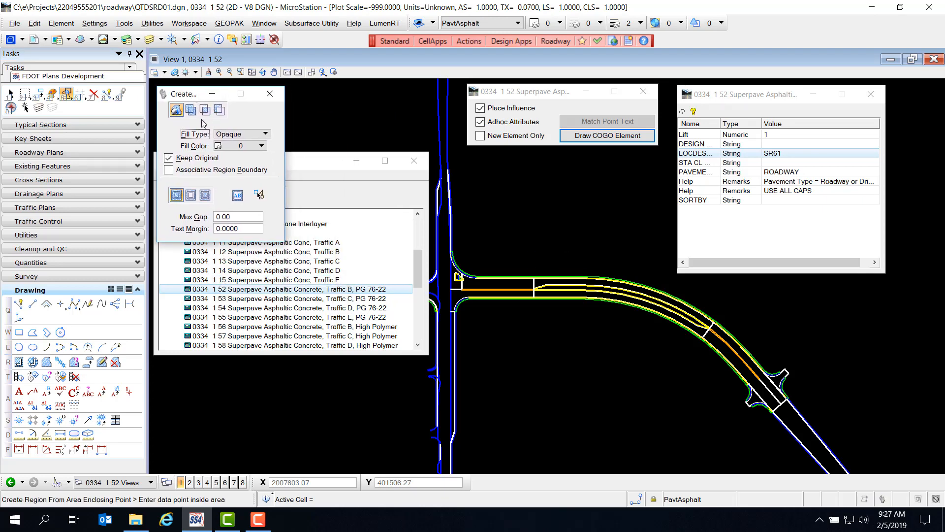
pyautogui.click(235, 135)
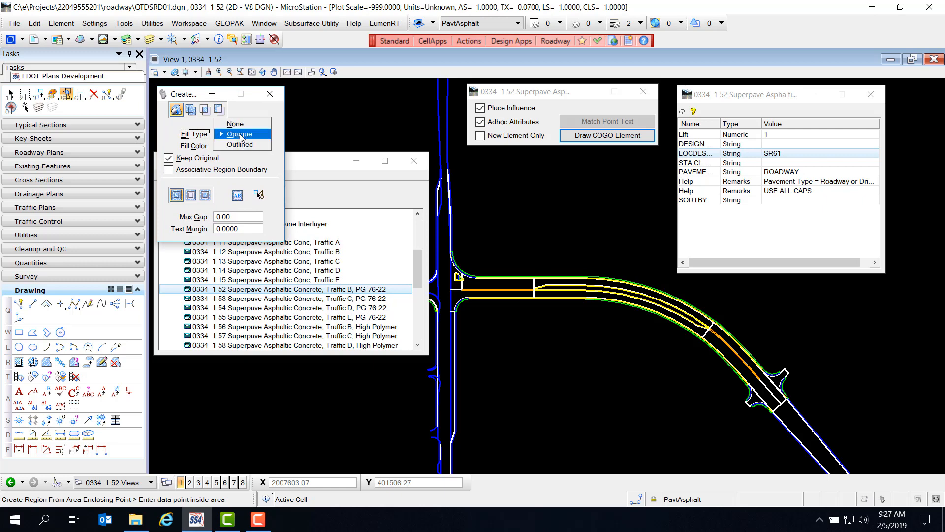
pyautogui.click(246, 136)
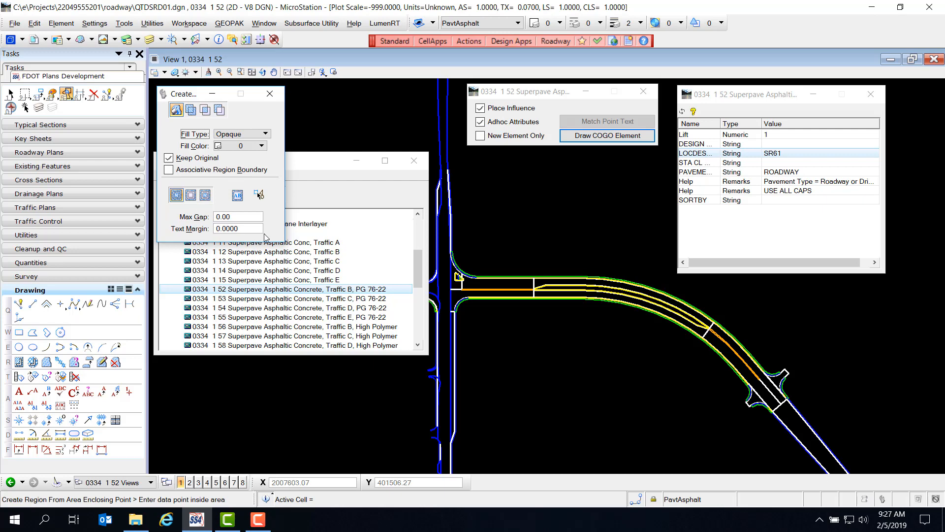
pyautogui.click(175, 111)
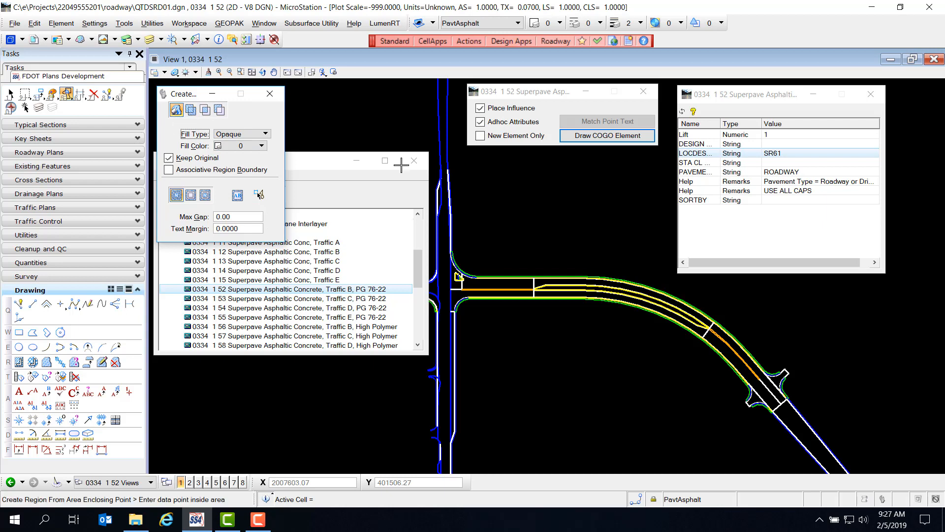
# Create filled pavement regions on both sides of the traffic separator between the main-road intersection and the median's near end.
pyautogui.click(457, 286)
pyautogui.click(458, 285)
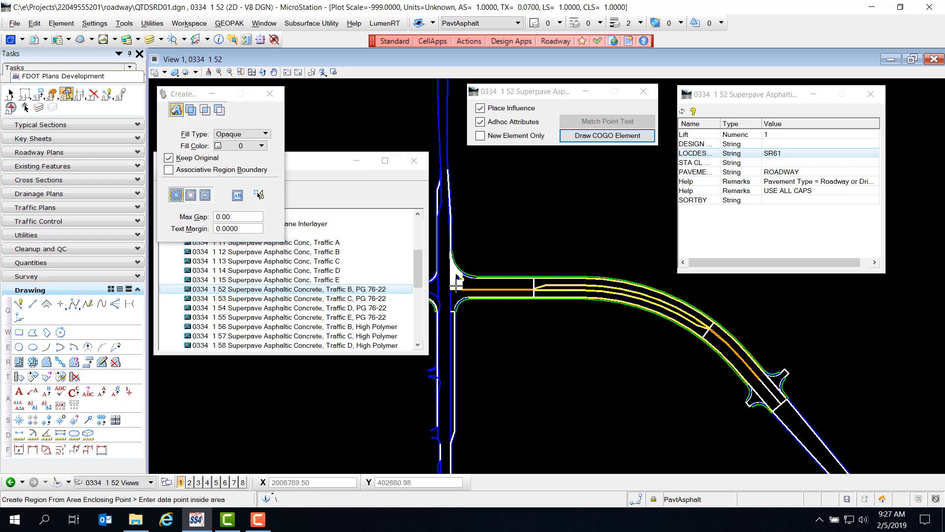
pyautogui.click(457, 294)
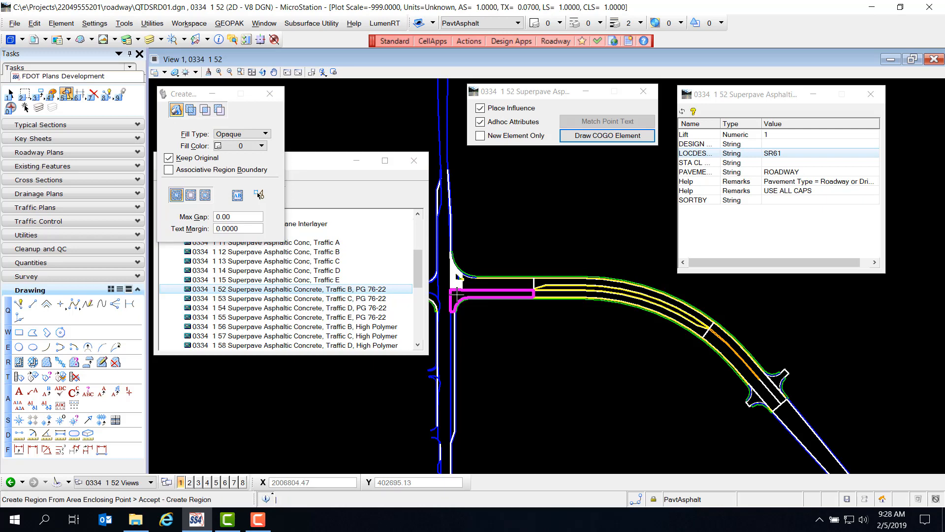
pyautogui.click(507, 287)
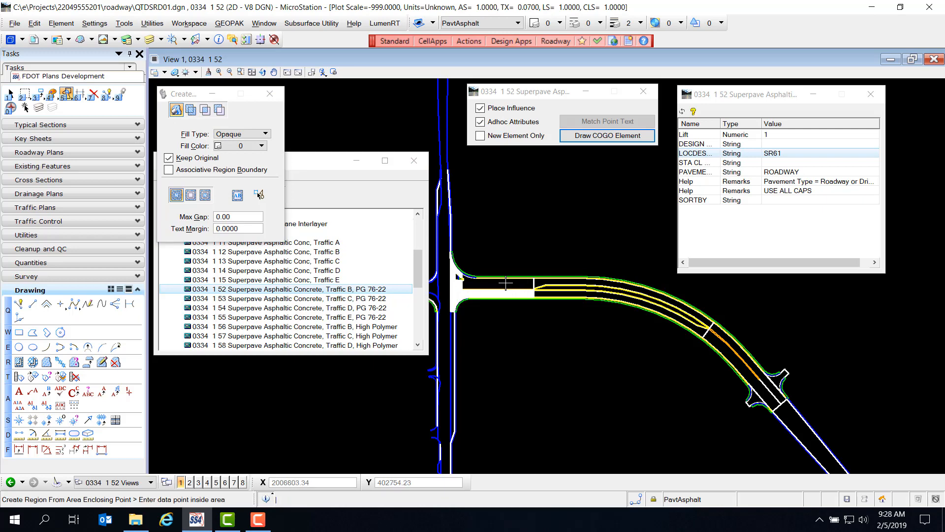
pyautogui.click(505, 283)
pyautogui.click(507, 283)
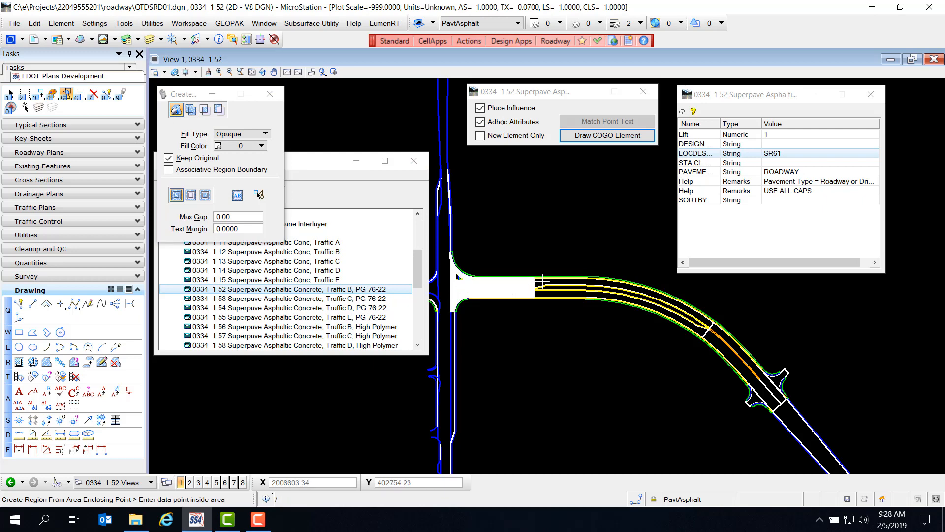
# Create filled pavement regions on both sides of the median along the curve, up to the line at its far end.
pyautogui.click(542, 282)
pyautogui.click(542, 282)
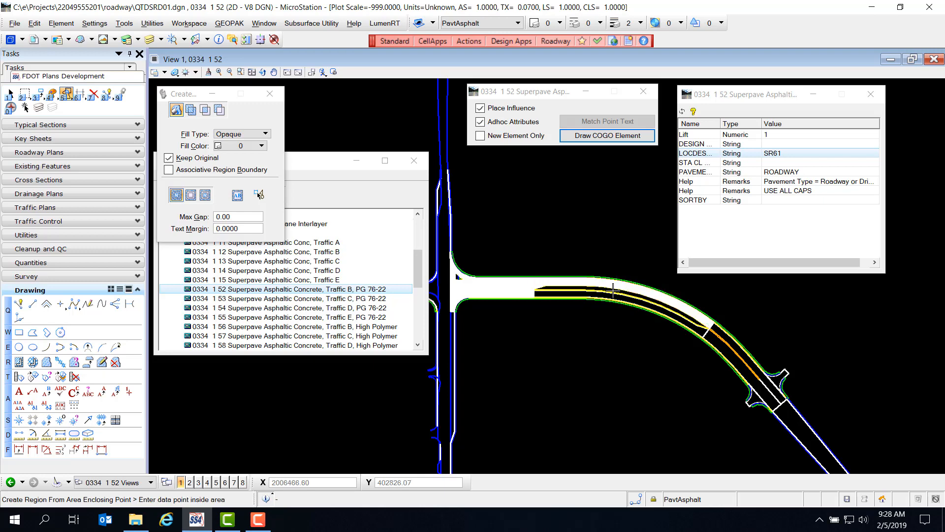
pyautogui.click(590, 295)
pyautogui.click(589, 294)
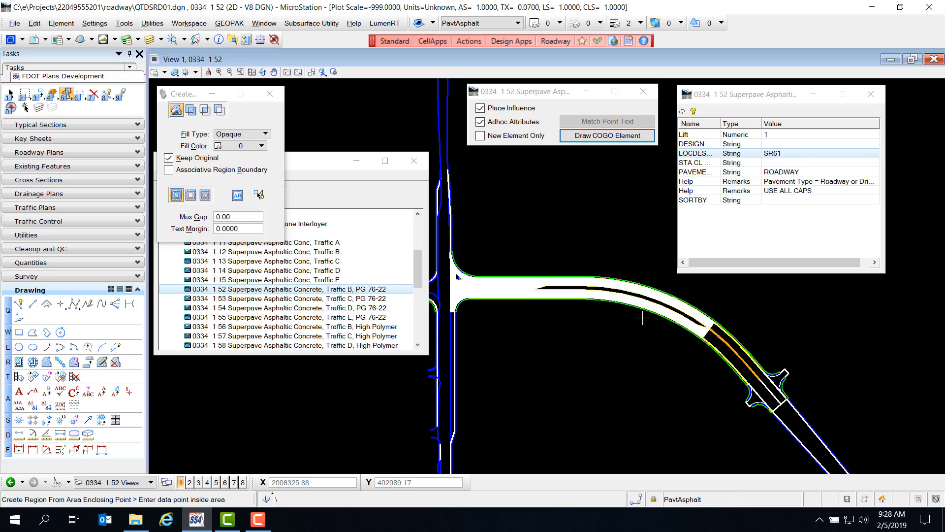
# Create filled pavement regions on both sides of the second traffic separator, from the median's far end to the closing line past the side street.
pyautogui.scroll(4, 768, 383)
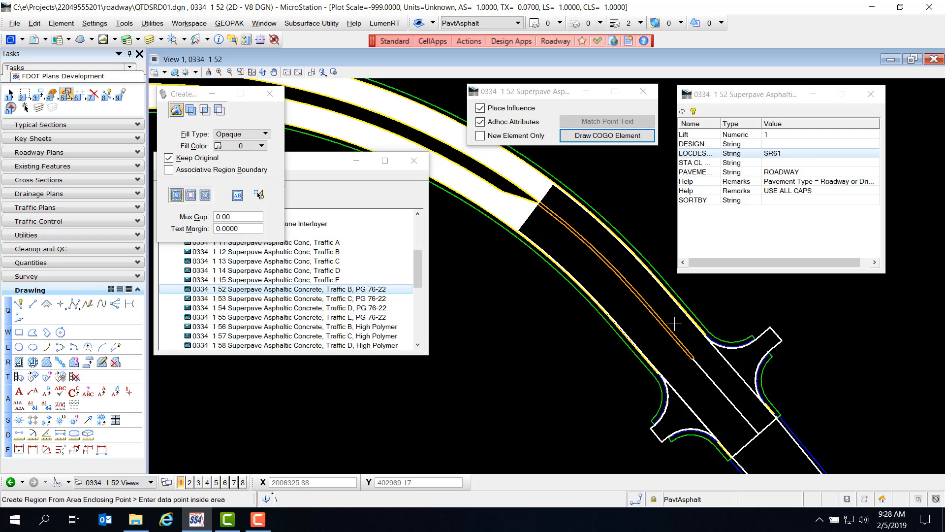
pyautogui.click(679, 319)
pyautogui.click(680, 320)
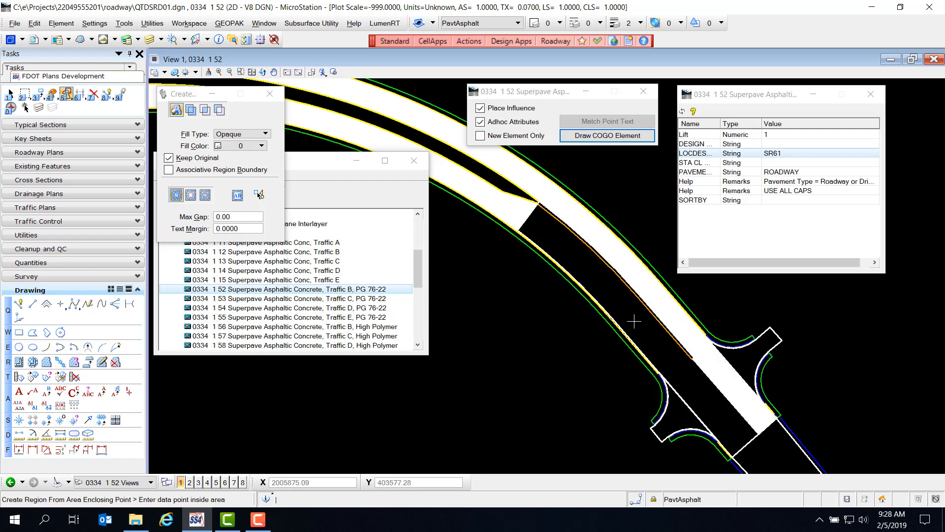
pyautogui.click(639, 328)
pyautogui.click(639, 328)
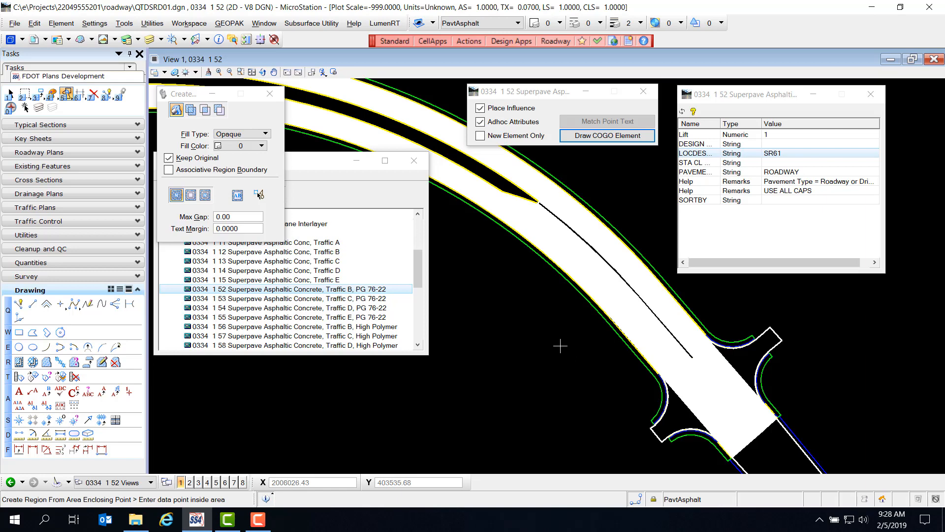
# Compute plan quantities for item 0334 1 52 in the active design file against chain SR61 with a range of 150.00.
pyautogui.scroll(-2, 603, 358)
pyautogui.scroll(-2, 727, 372)
pyautogui.scroll(1, 604, 335)
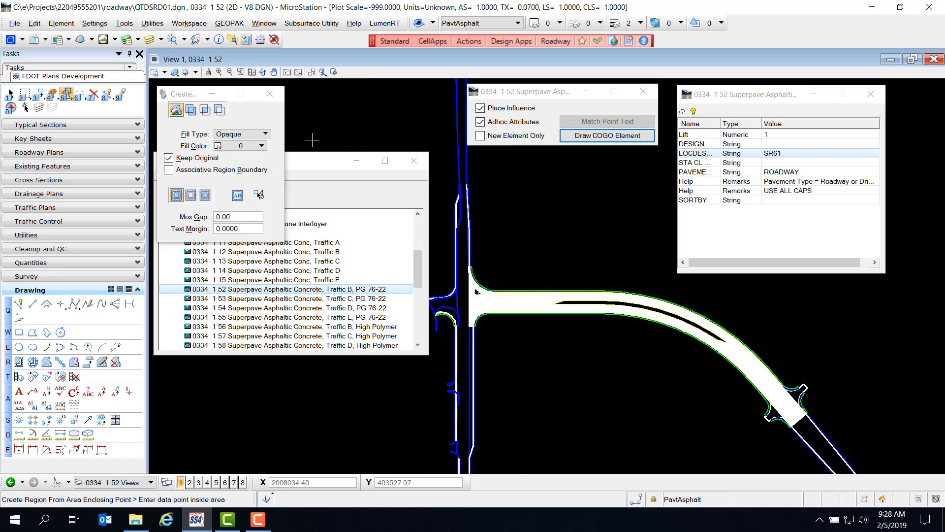
pyautogui.click(303, 160)
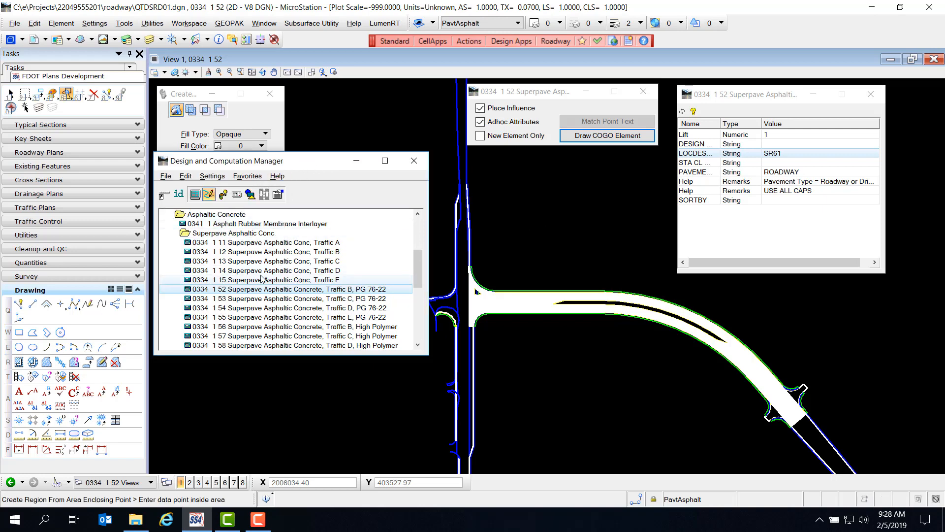
pyautogui.click(236, 195)
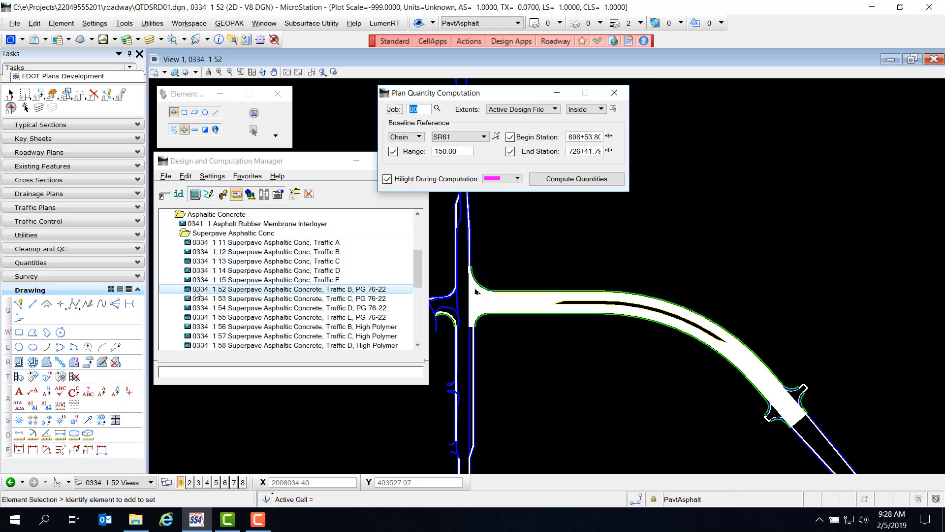
pyautogui.click(249, 293)
pyautogui.moveTo(451, 99); pyautogui.dragTo(543, 105)
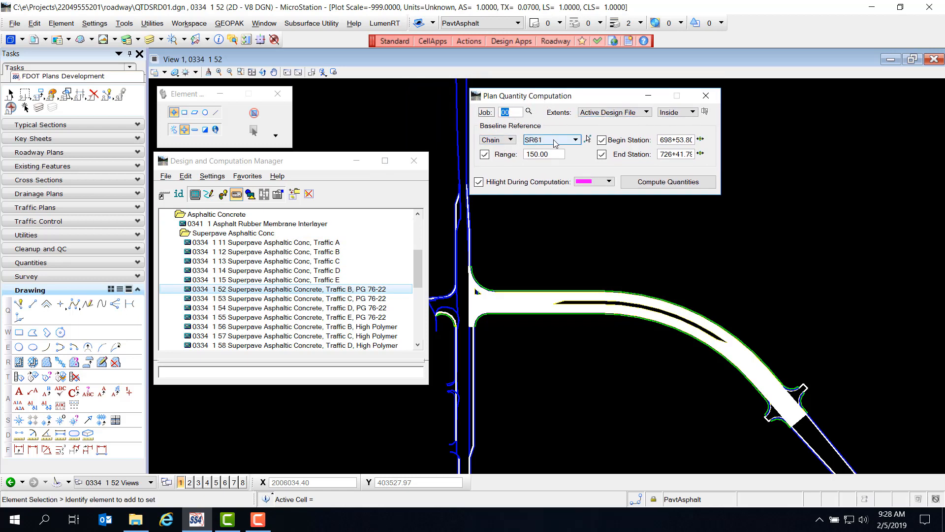
pyautogui.click(514, 155)
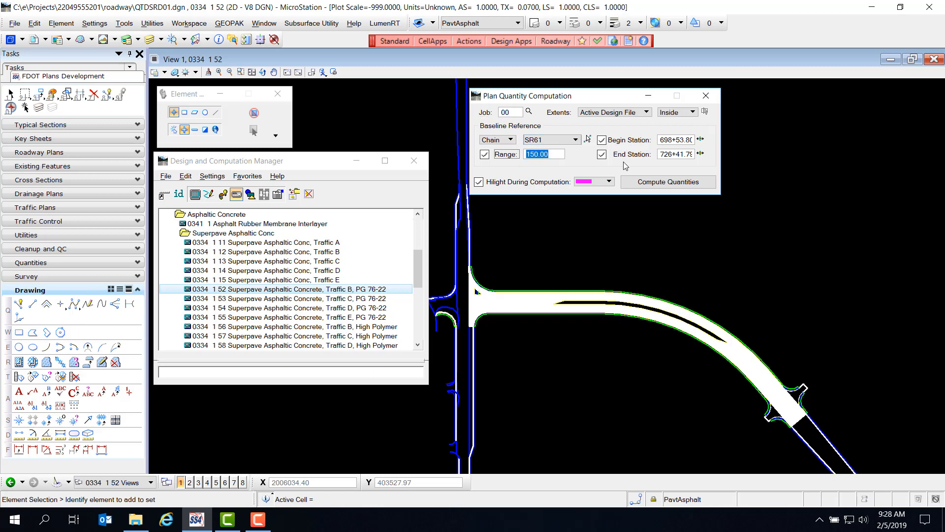
pyautogui.click(559, 157)
pyautogui.click(666, 183)
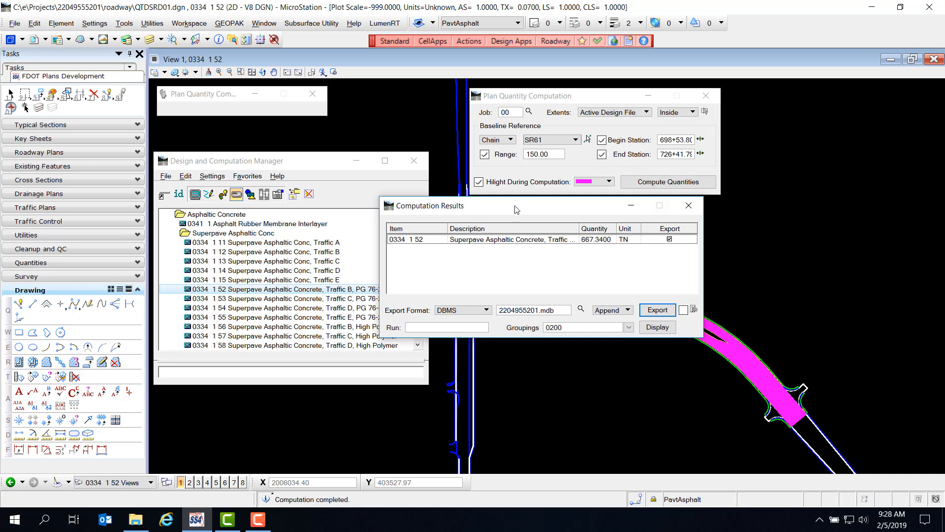
# Export the computed asphalt quantity in DBMS format, appending it to 2204955201.mdb under grouping 0200, and close the results.
pyautogui.moveTo(525, 208); pyautogui.dragTo(330, 188)
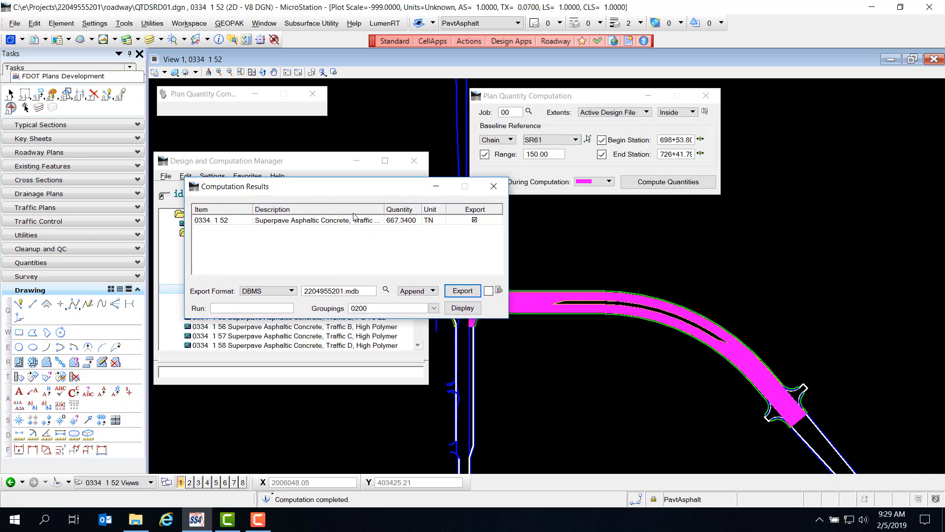
pyautogui.moveTo(321, 189); pyautogui.dragTo(600, 217)
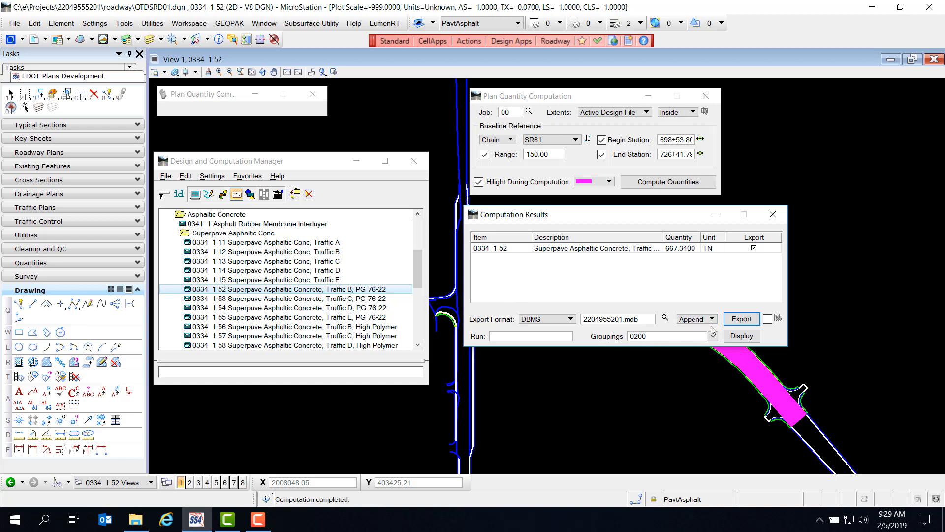
pyautogui.click(746, 320)
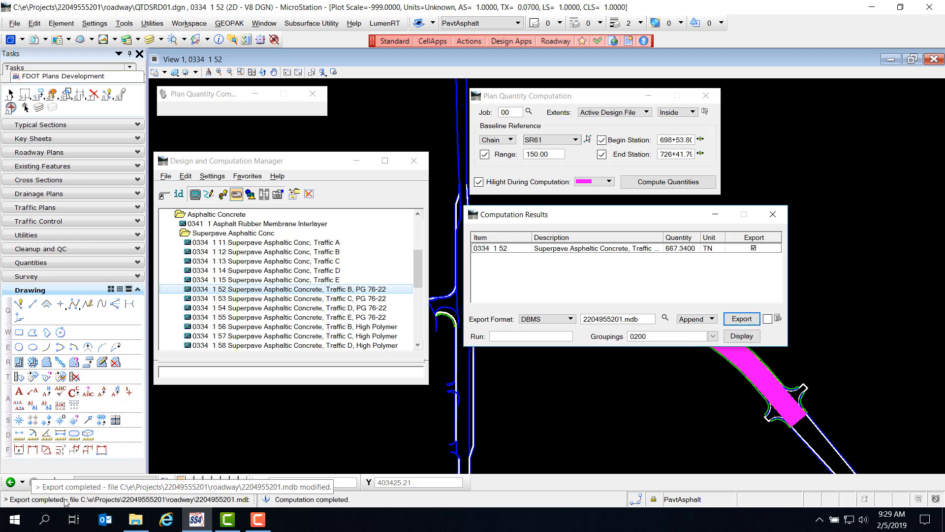
pyautogui.click(773, 215)
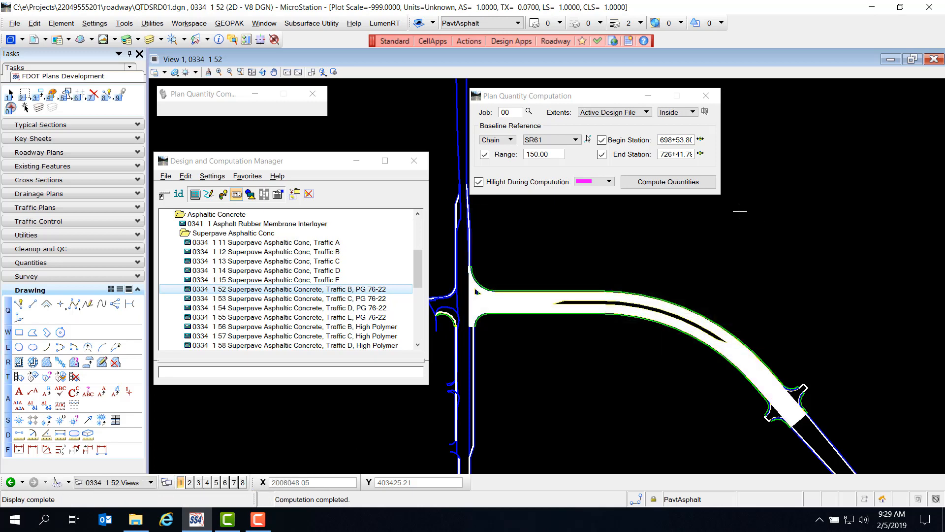
# Close the plan quantity computation and the Design and Computation Manager, and save the design file's settings.
pyautogui.click(705, 98)
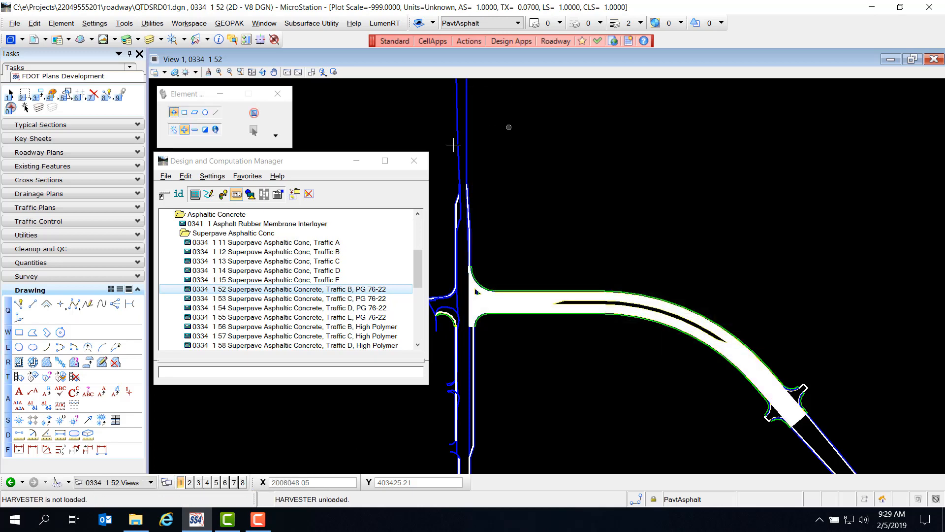
pyautogui.click(412, 161)
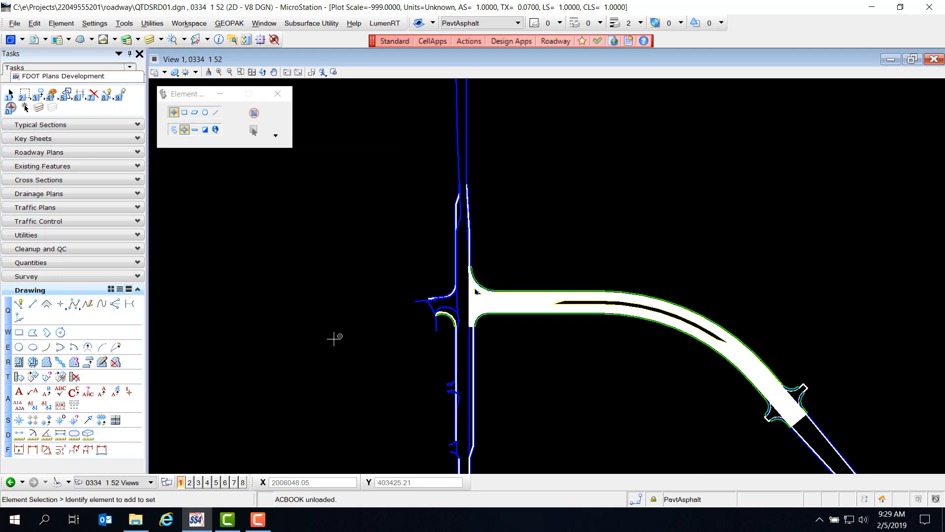
pyautogui.click(12, 23)
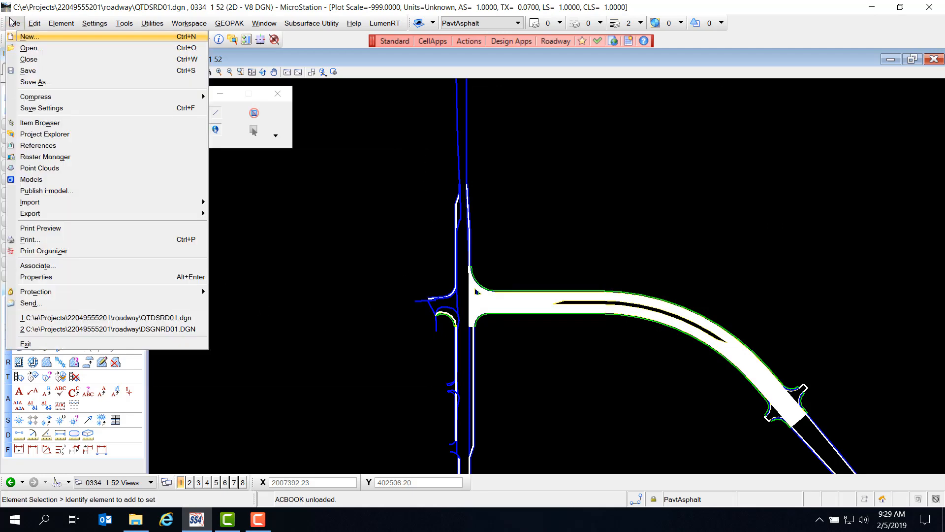
pyautogui.click(80, 109)
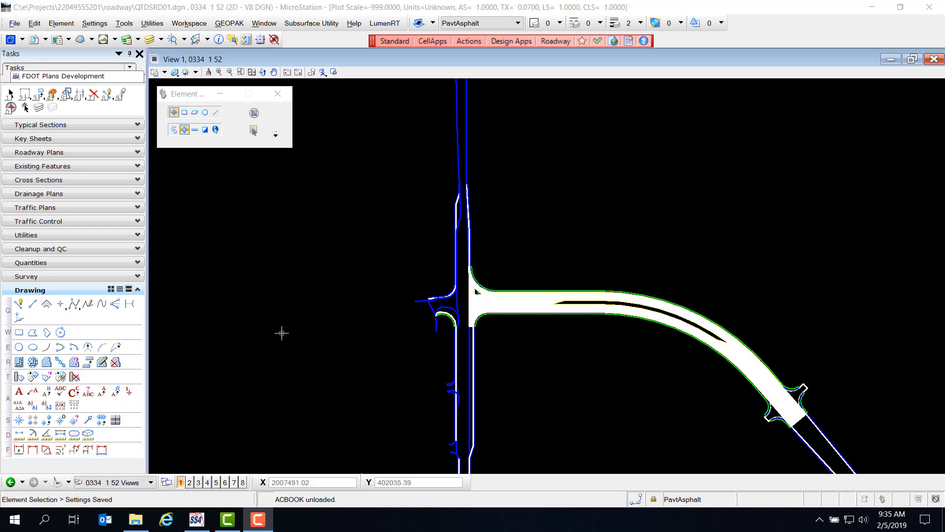
# Turn off the display of the DSGNRD01.DGN reference and close the references list.
pyautogui.click(34, 47)
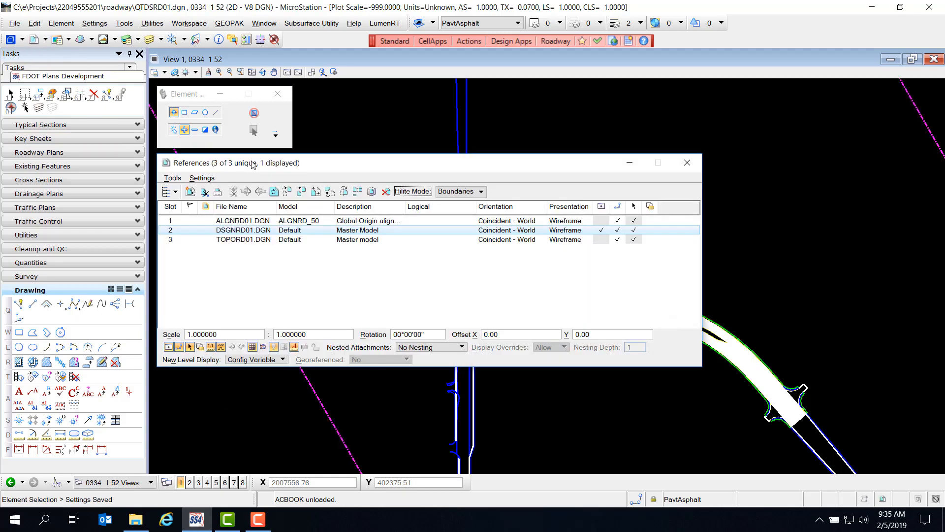
pyautogui.click(602, 230)
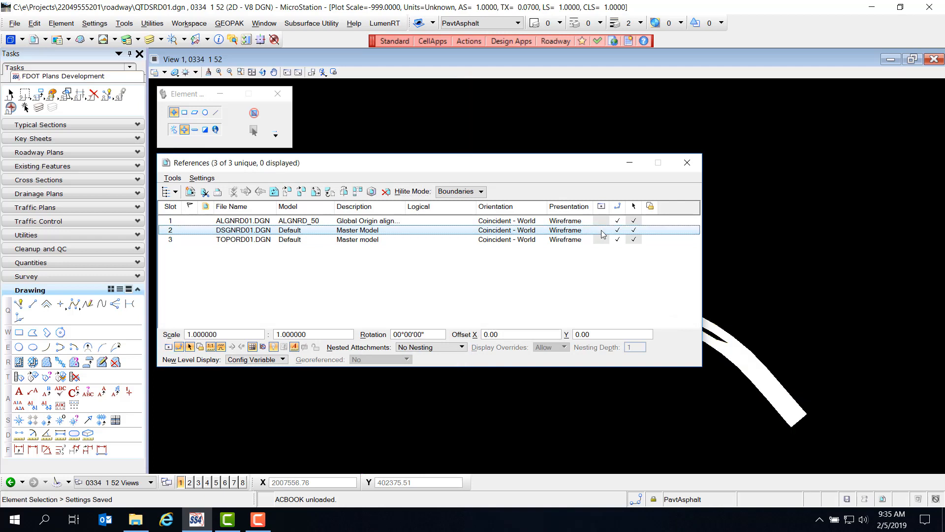
pyautogui.click(688, 163)
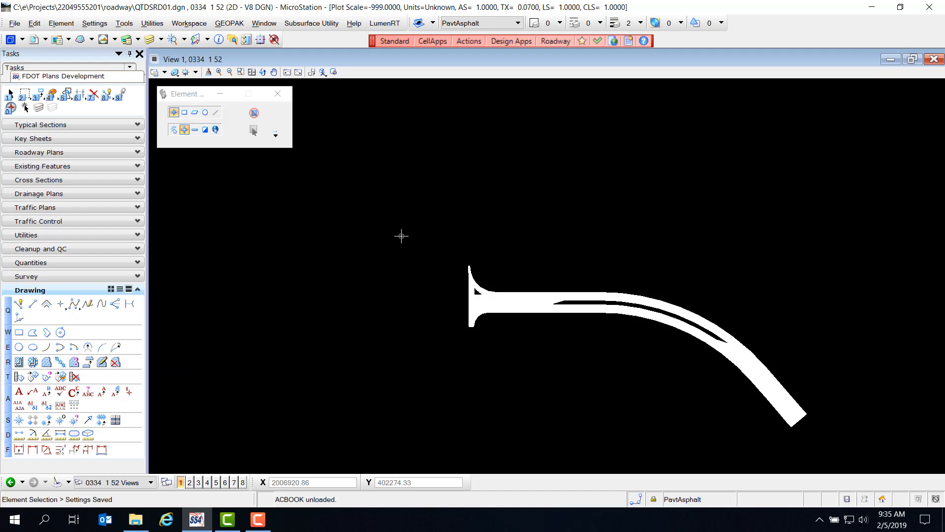
# Reopen the Design and Computation Manager for item 0334 1 52 and configure setting its adhoc attributes with attach mode Replace.
pyautogui.click(46, 261)
pyautogui.click(18, 281)
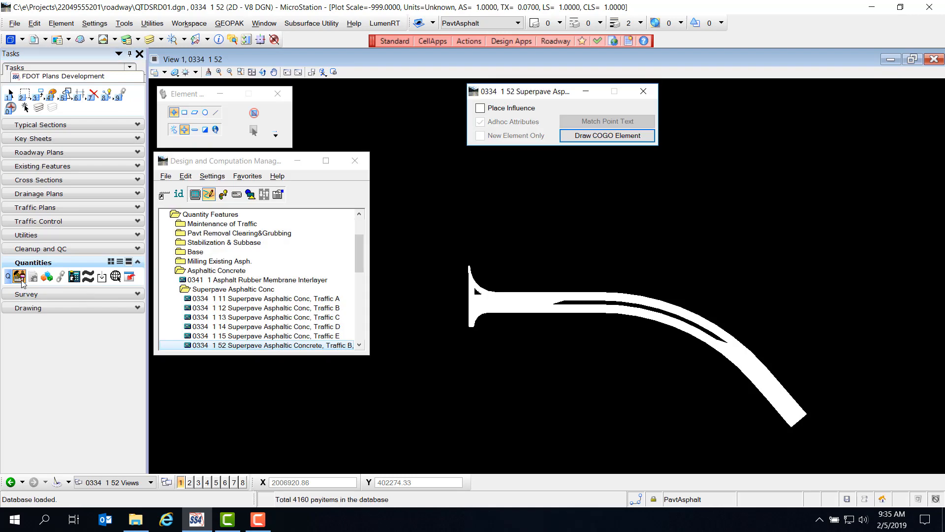
pyautogui.click(234, 346)
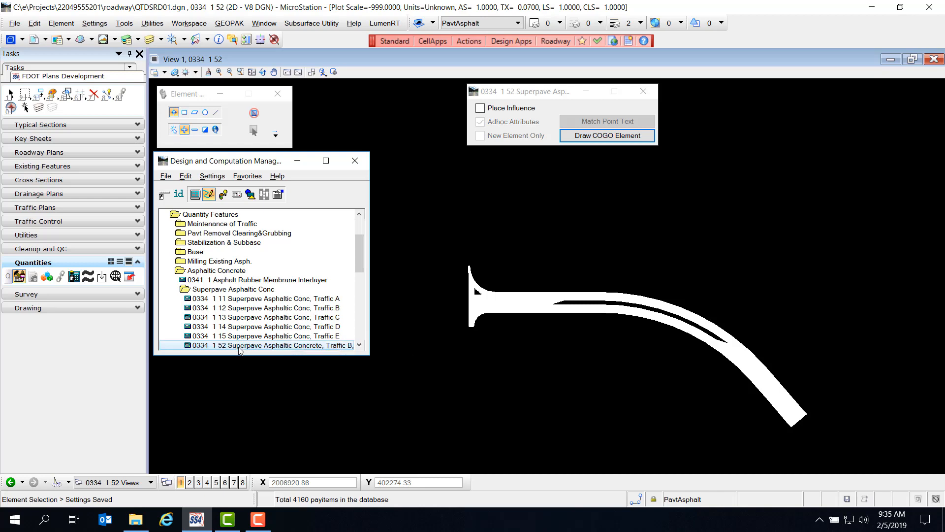
pyautogui.doubleClick(239, 346)
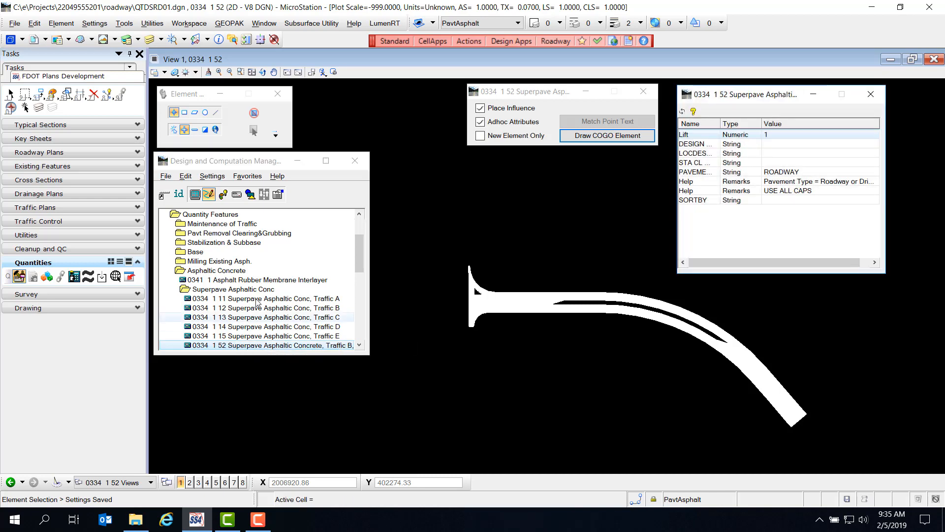
pyautogui.click(223, 195)
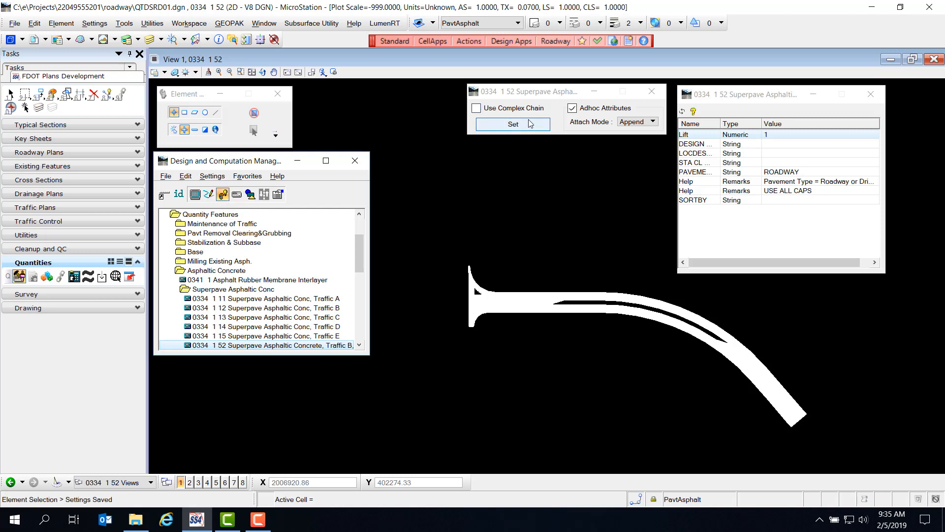
pyautogui.click(647, 122)
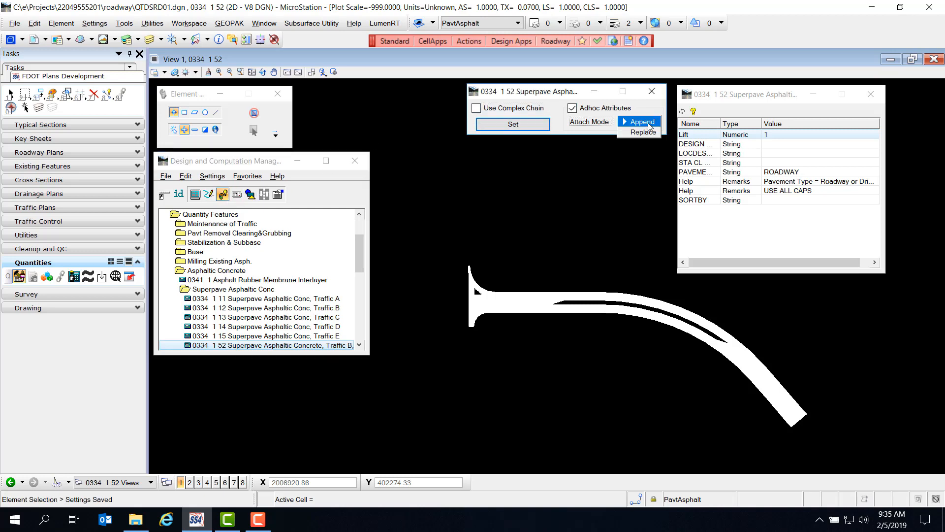
pyautogui.click(645, 133)
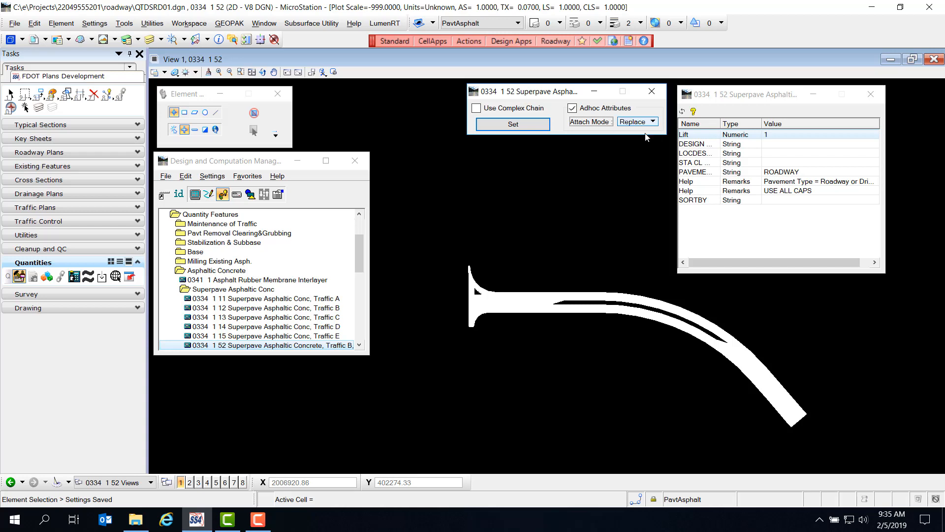
# Set the item's adhoc attributes LOCDESCRIPTION to SR61 and Lift to 2.5.
pyautogui.click(751, 97)
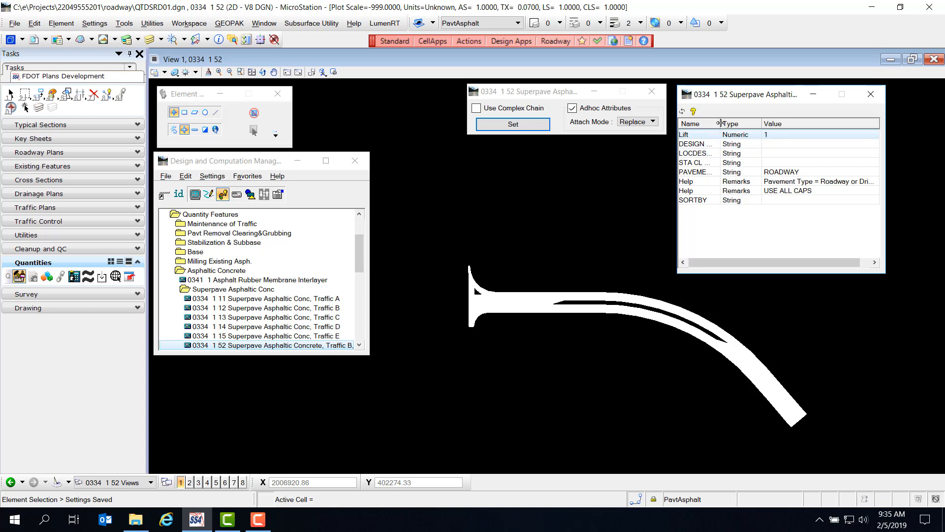
pyautogui.moveTo(721, 122); pyautogui.dragTo(751, 122)
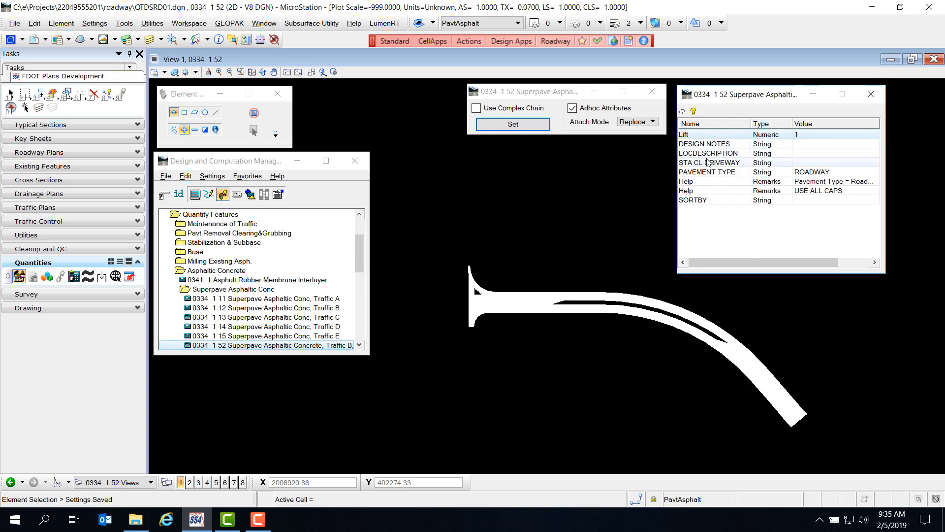
pyautogui.click(804, 153)
pyautogui.write('SR61')
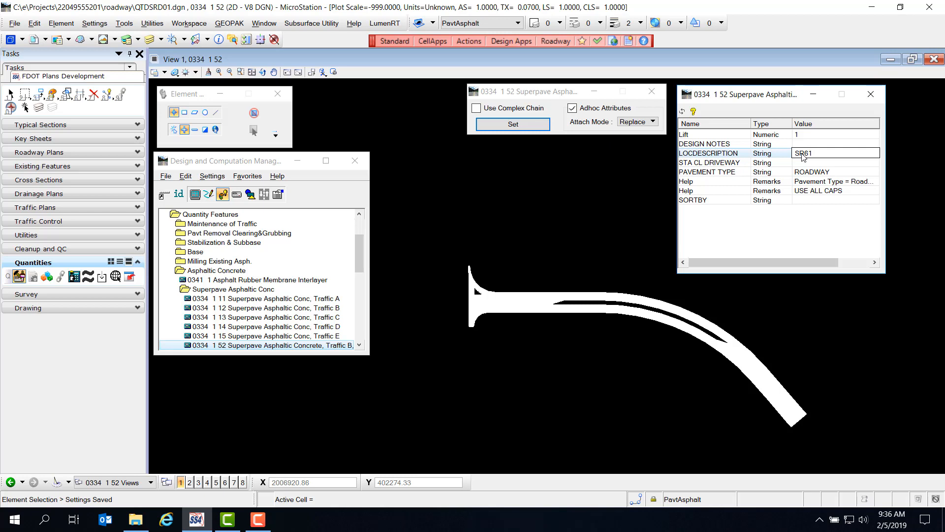
pyautogui.press('Return')
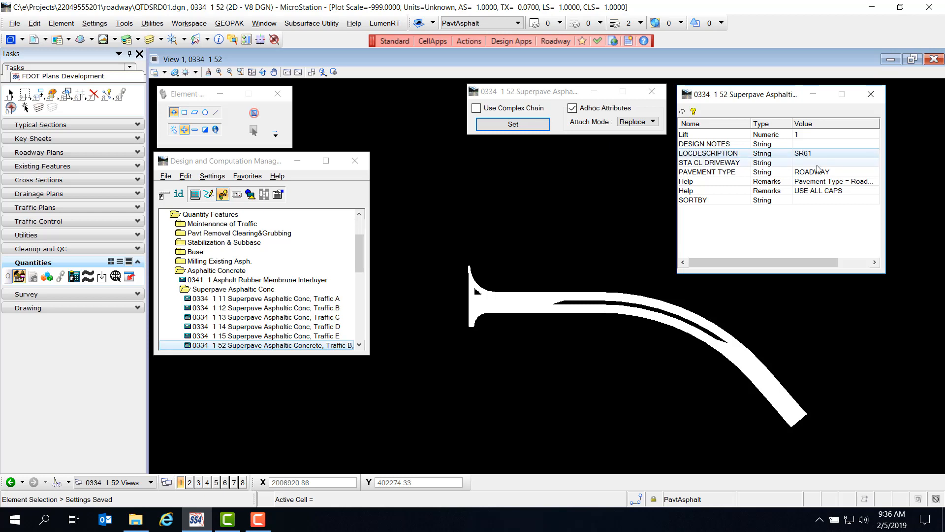
pyautogui.click(647, 124)
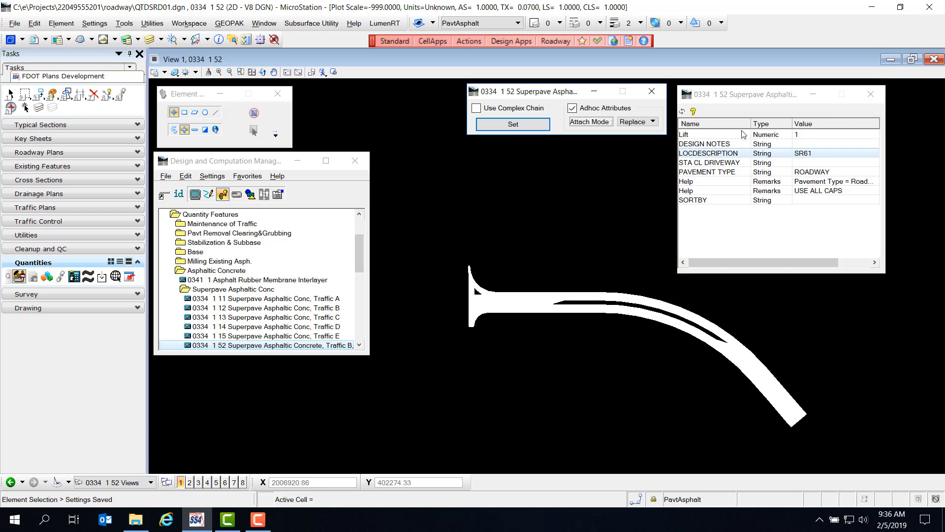
pyautogui.doubleClick(809, 135)
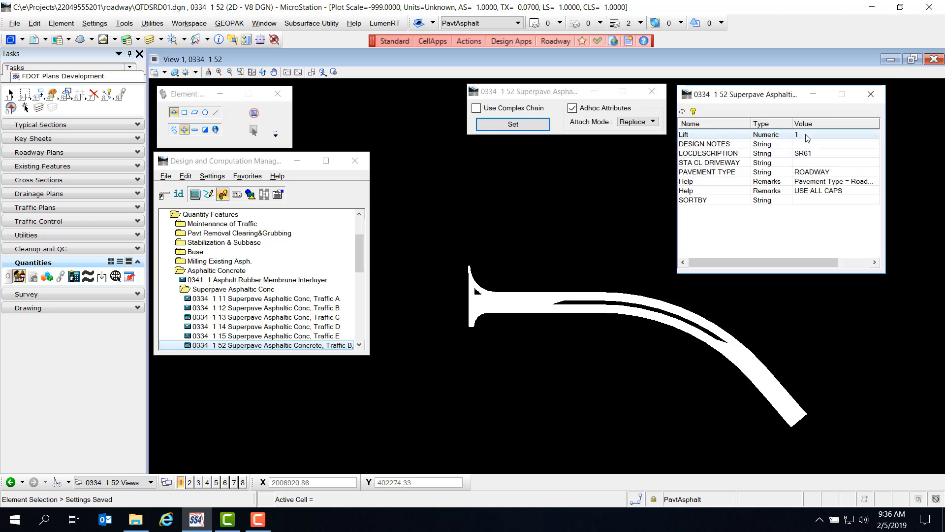
pyautogui.write('2.5')
pyautogui.press('Return')
# Select all the filled pavement regions and assign item 0334 1 52 with its adhoc attributes to them.
pyautogui.click(11, 94)
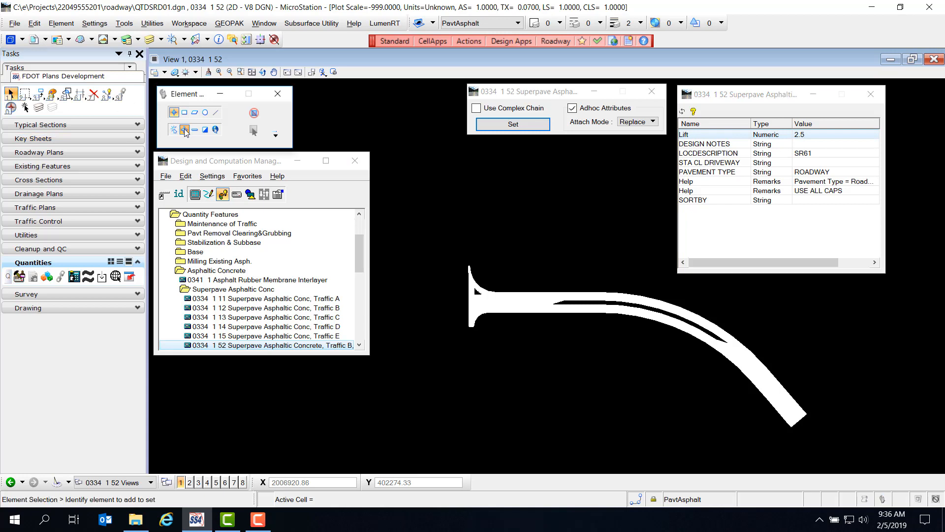
pyautogui.moveTo(434, 228); pyautogui.dragTo(827, 448)
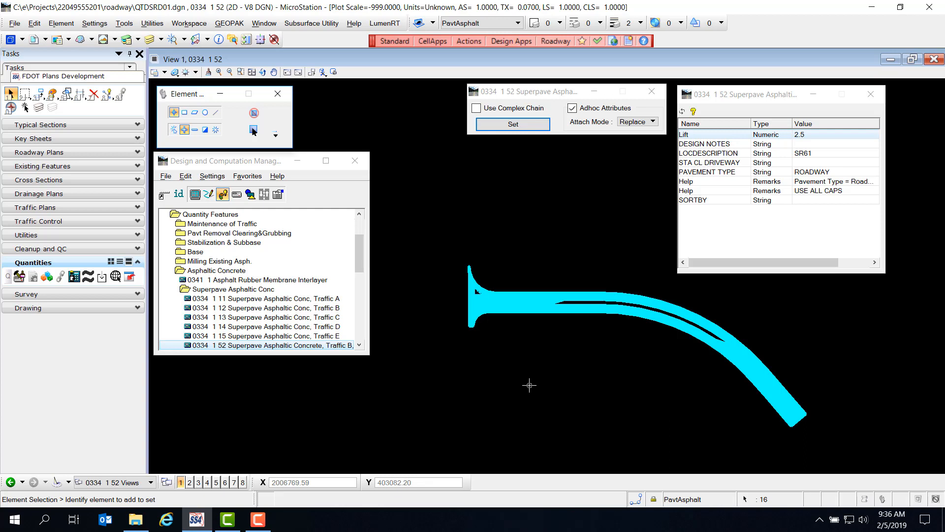
pyautogui.click(512, 125)
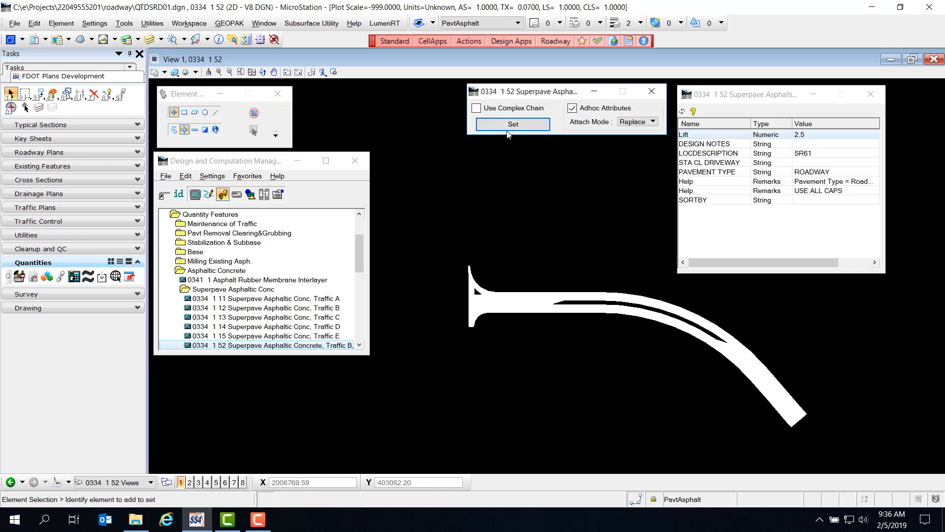
# Compute plan quantities for the updated regions in the active design file against chain SR61, and close the results.
pyautogui.click(236, 195)
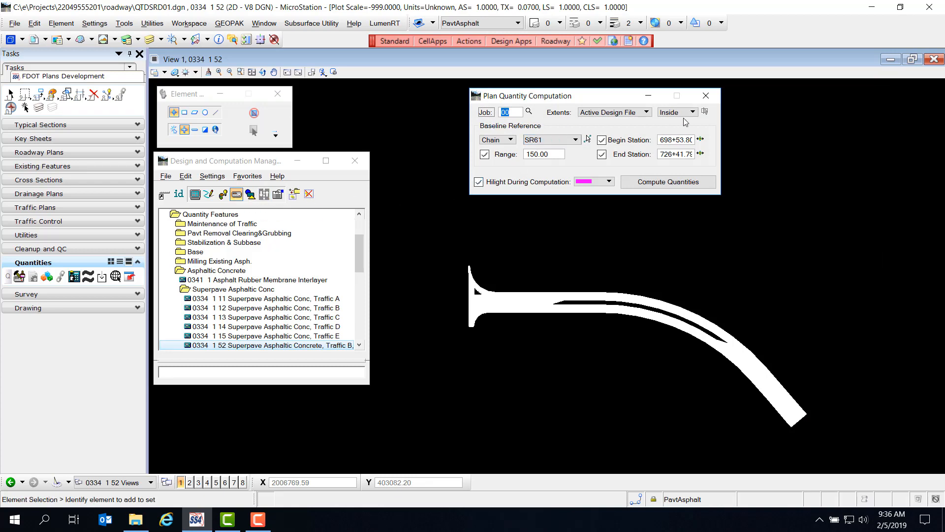
pyautogui.click(533, 157)
pyautogui.moveTo(553, 155); pyautogui.dragTo(505, 162)
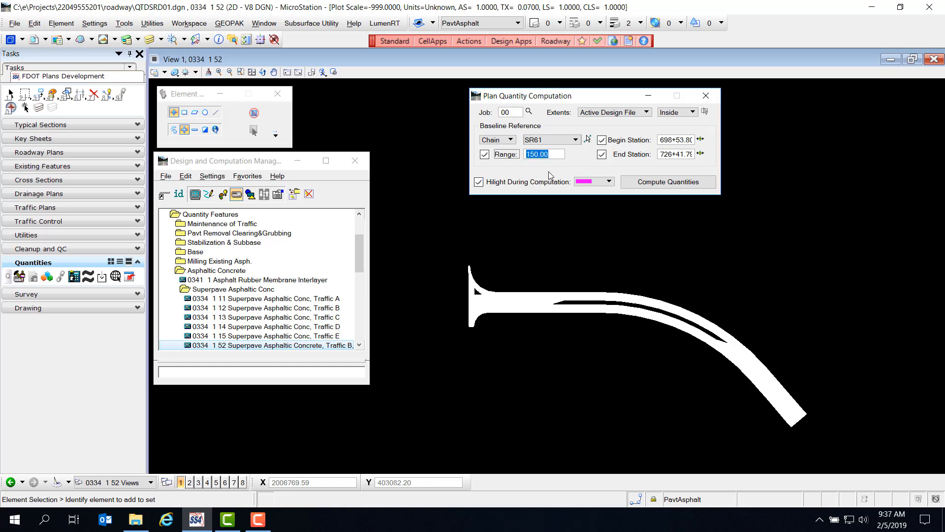
pyautogui.click(659, 186)
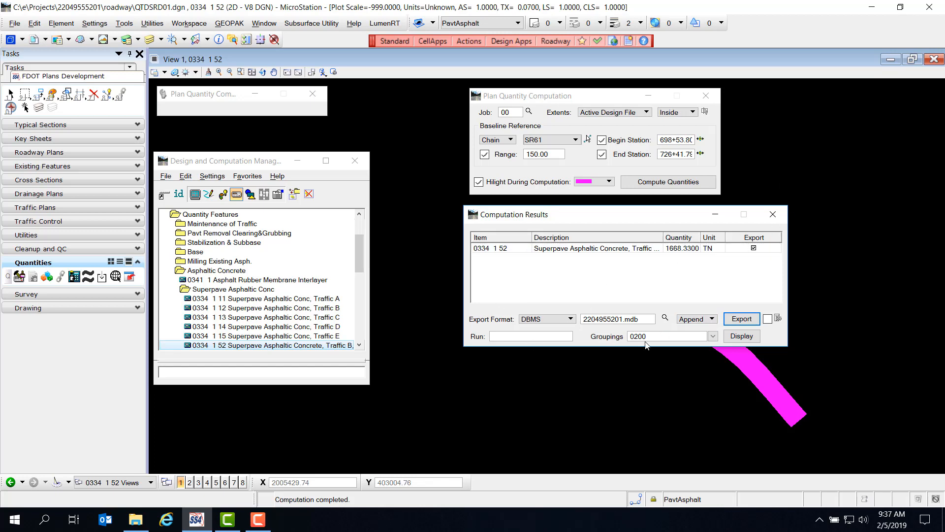
pyautogui.click(773, 214)
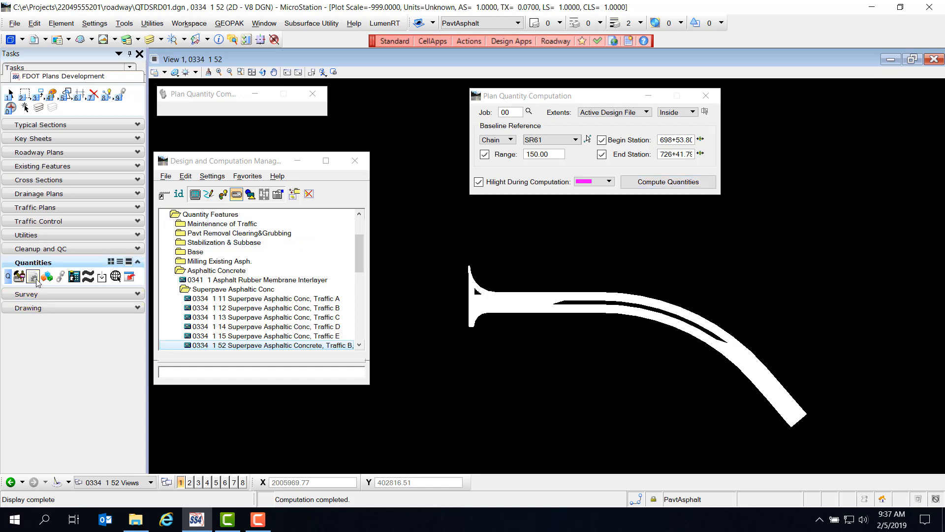
# Switch to Quantity Manager and start choosing an existing project database file to connect to.
pyautogui.click(74, 277)
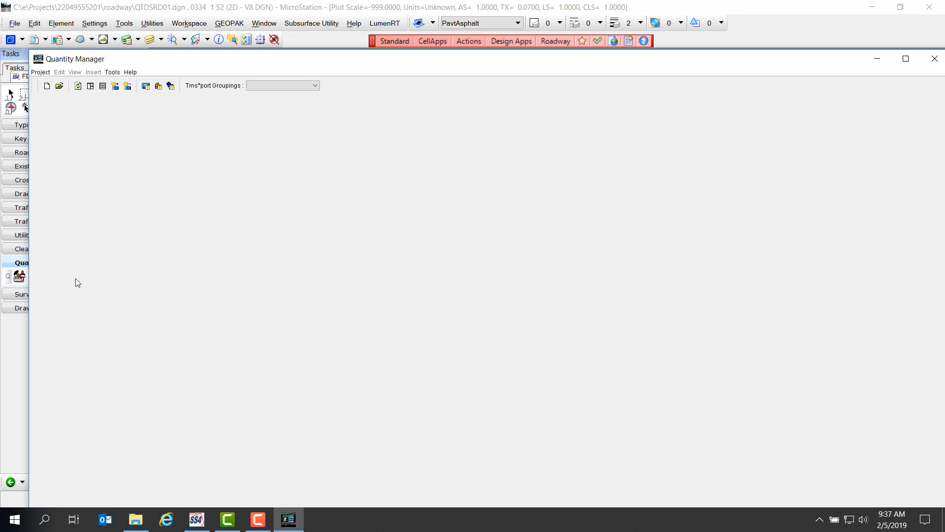
pyautogui.click(38, 73)
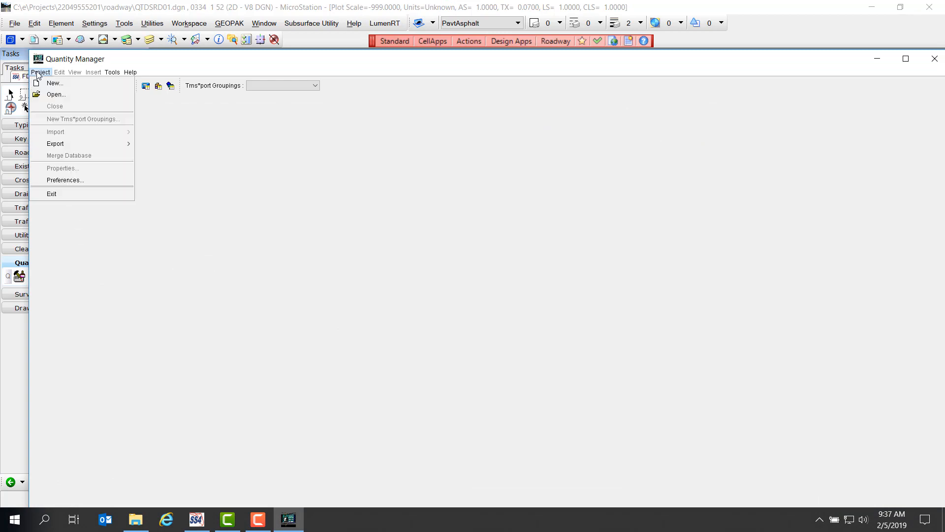
pyautogui.click(63, 95)
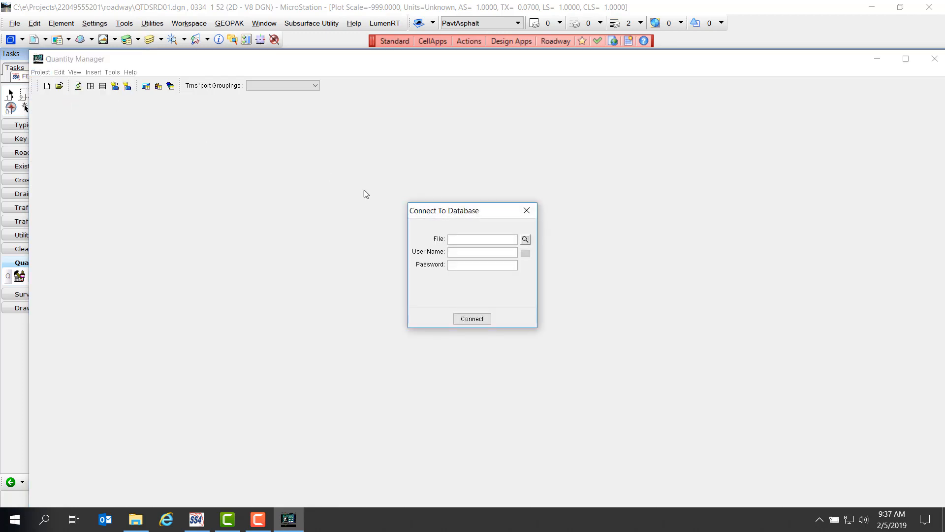
pyautogui.click(525, 240)
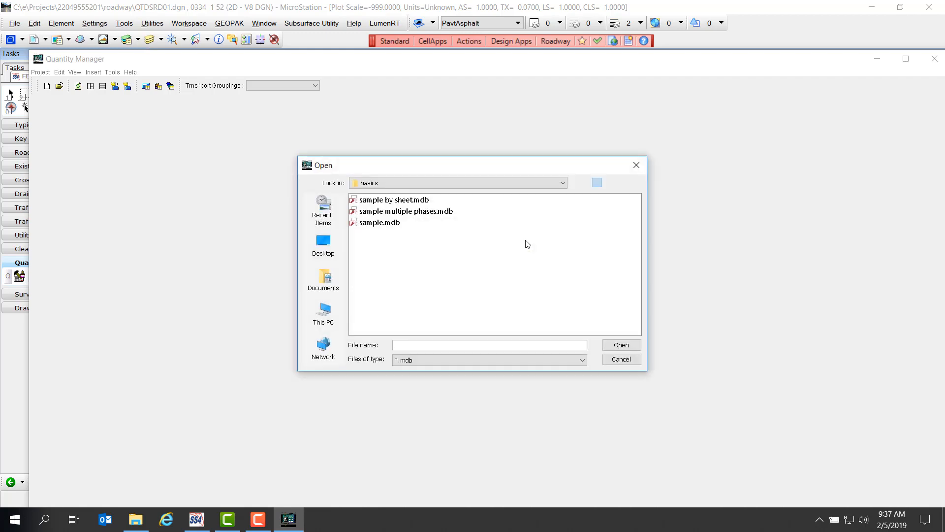
pyautogui.click(564, 183)
pyautogui.moveTo(559, 223); pyautogui.dragTo(569, 204)
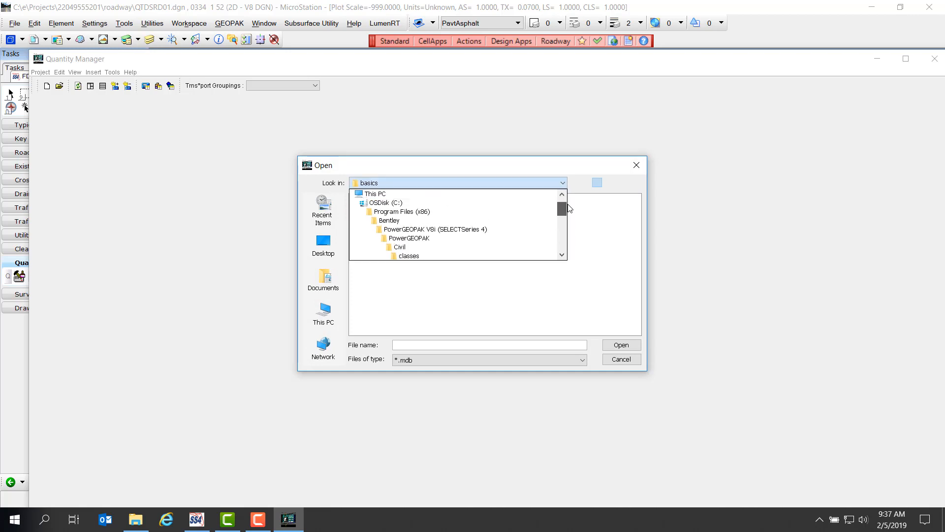
pyautogui.click(394, 203)
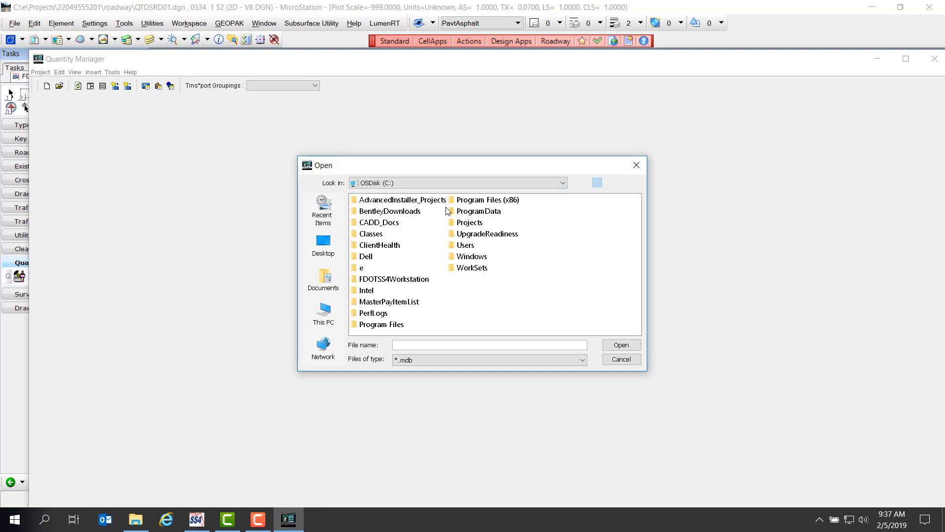
pyautogui.doubleClick(362, 267)
pyautogui.doubleClick(373, 202)
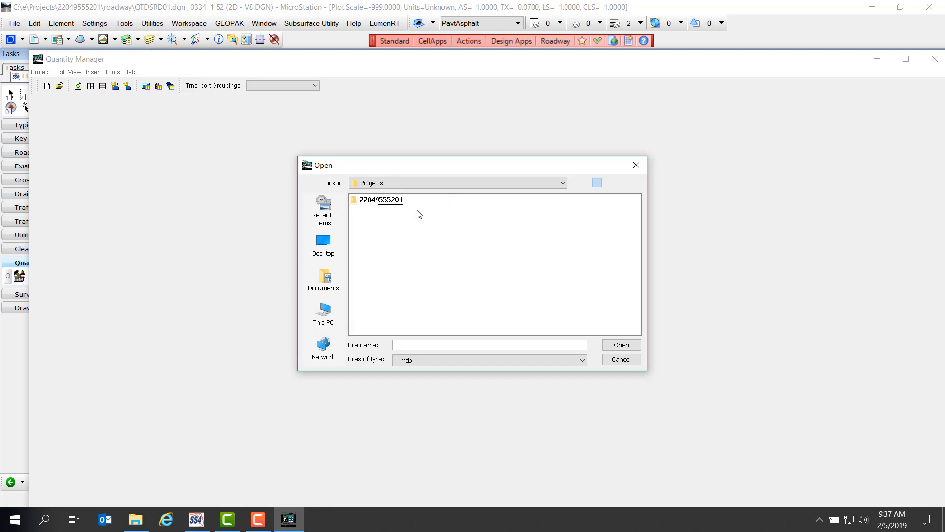
pyautogui.click(373, 206)
pyautogui.doubleClick(373, 202)
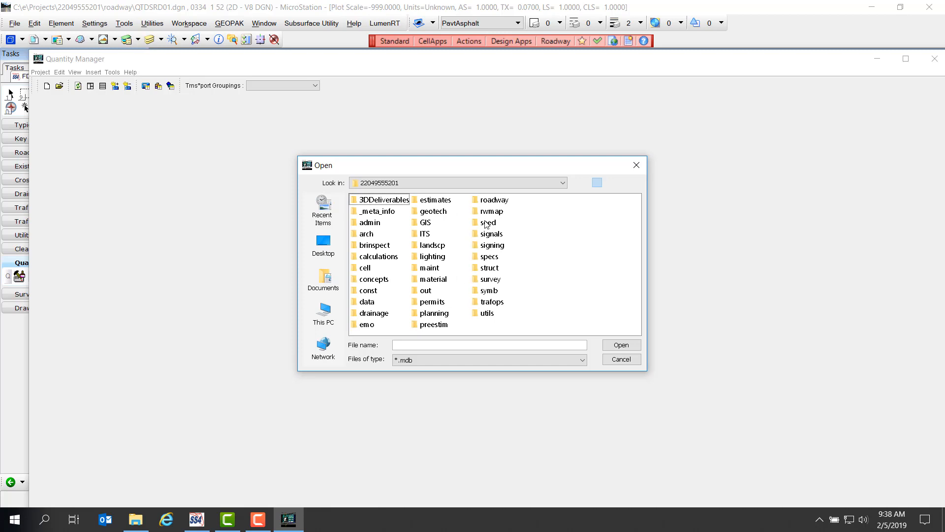
pyautogui.doubleClick(494, 201)
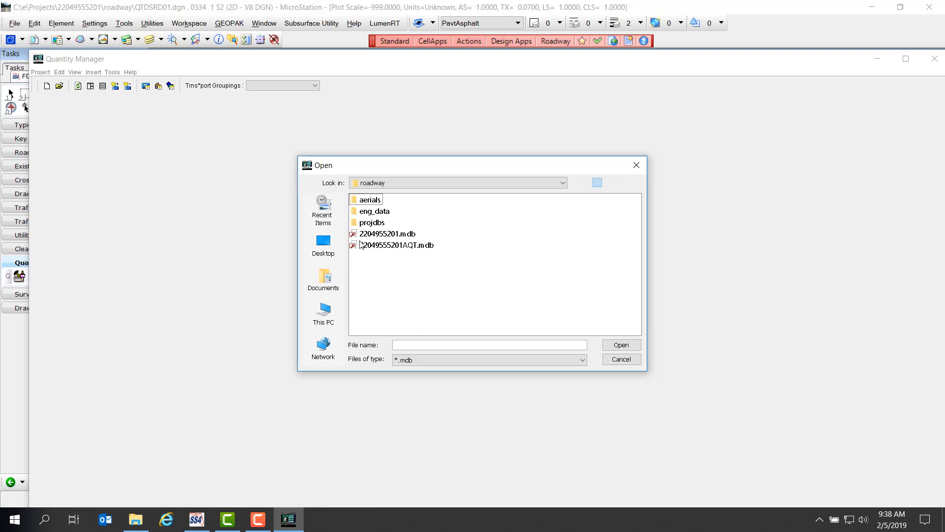
pyautogui.click(387, 234)
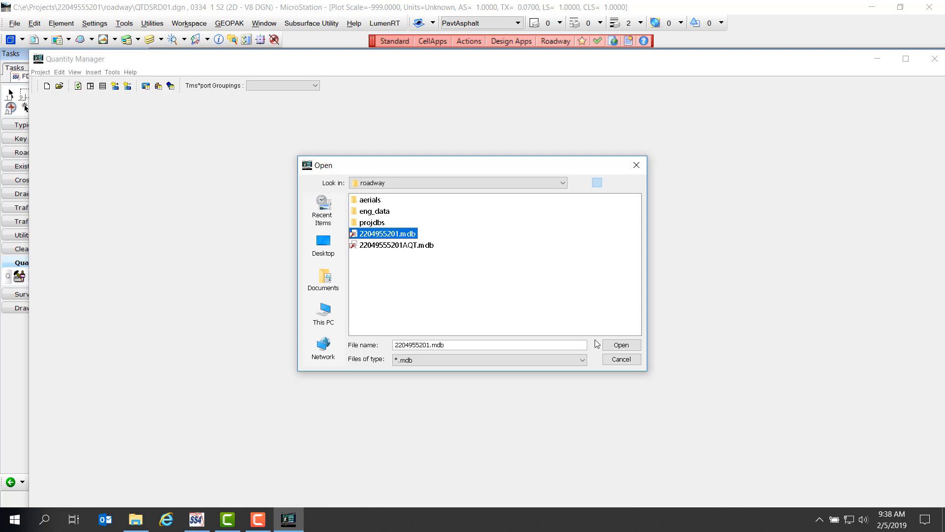
pyautogui.click(619, 346)
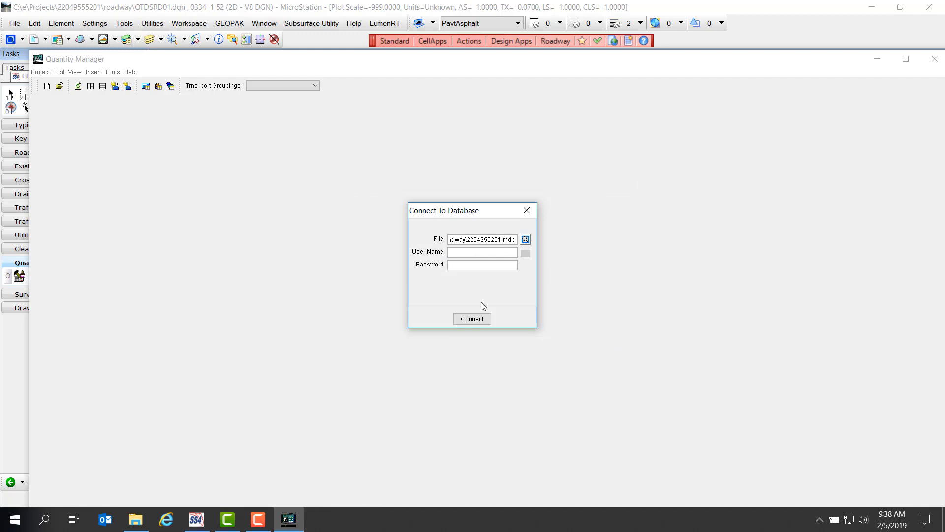
pyautogui.click(472, 320)
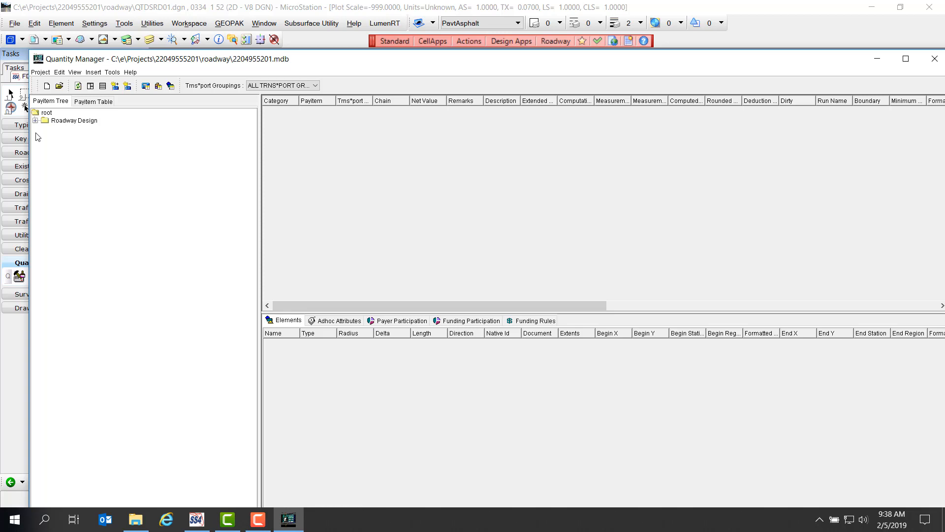
# Delete pay item 0334 1 52 from Superpave Asphaltic Conc under Roadway Design's Quantity Features, and close Quantity Manager.
pyautogui.click(35, 120)
pyautogui.click(45, 128)
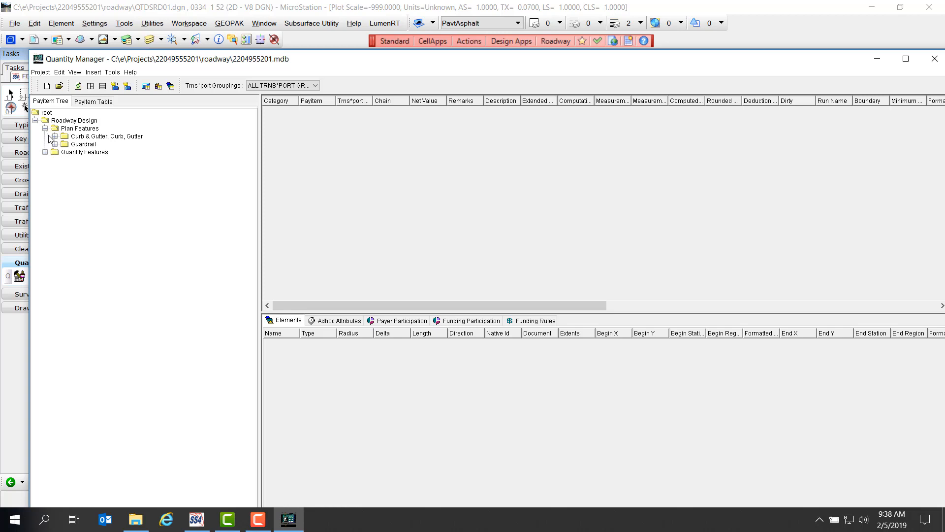
pyautogui.click(45, 153)
pyautogui.click(55, 160)
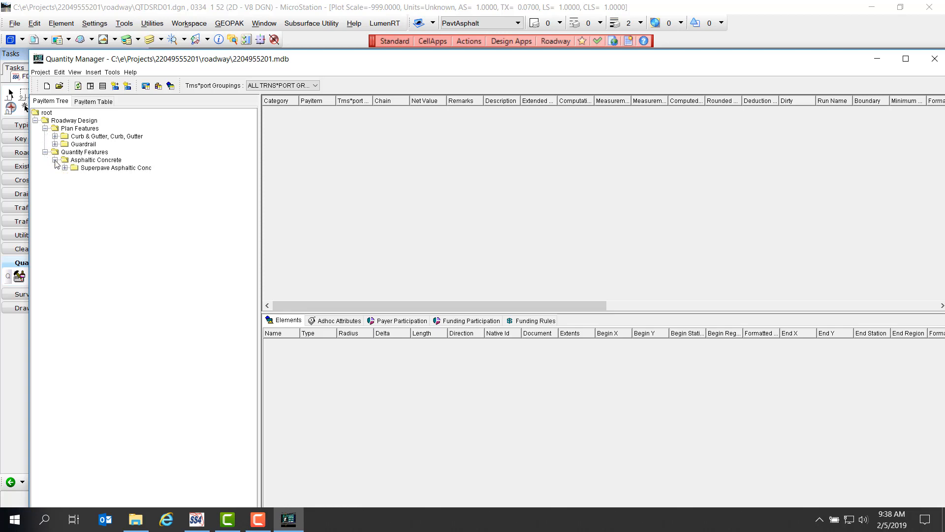
pyautogui.click(65, 168)
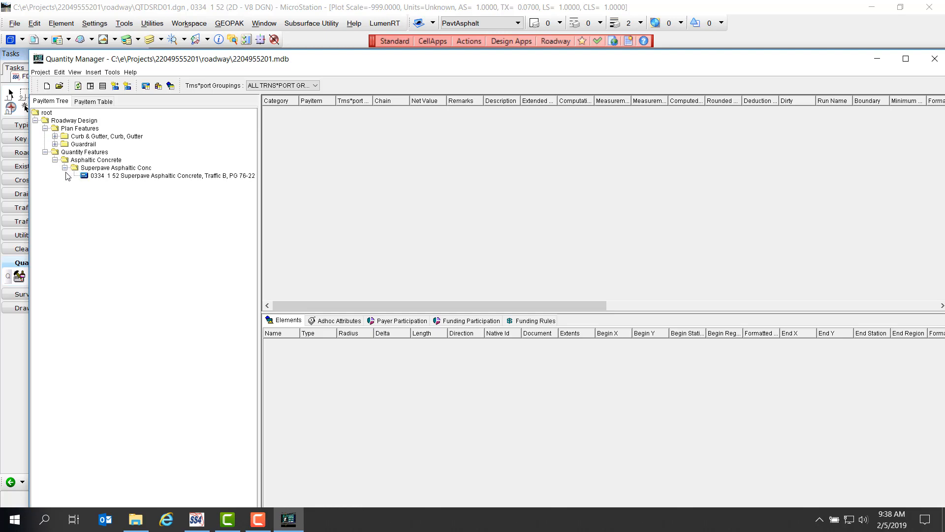
pyautogui.click(132, 176)
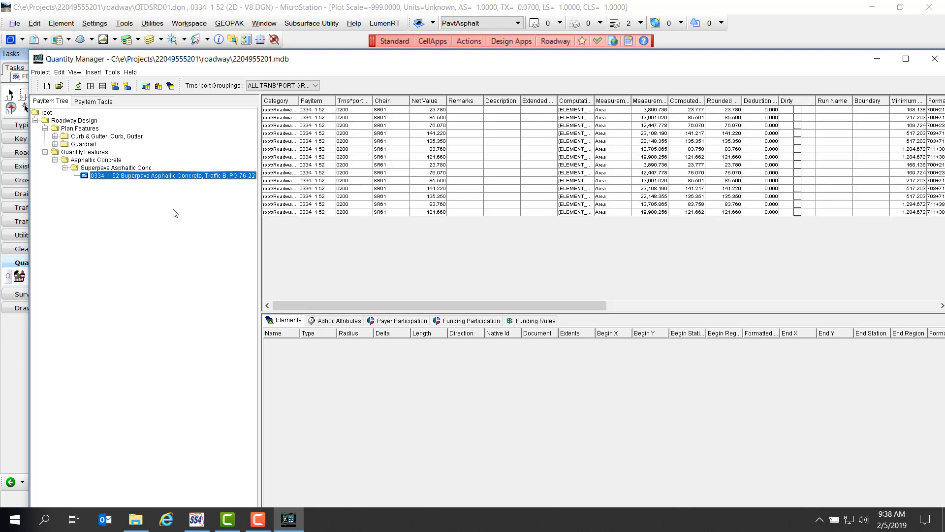
pyautogui.rightClick(160, 179)
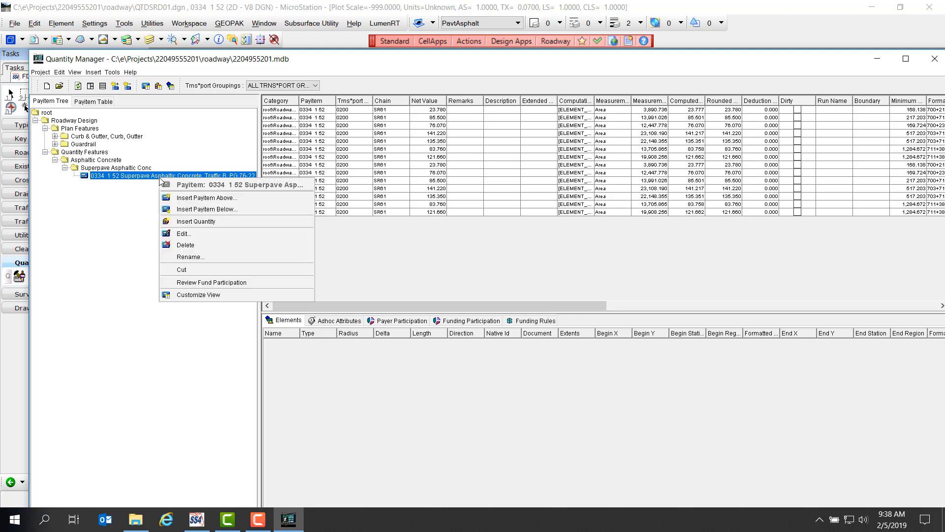
pyautogui.click(204, 246)
pyautogui.click(475, 330)
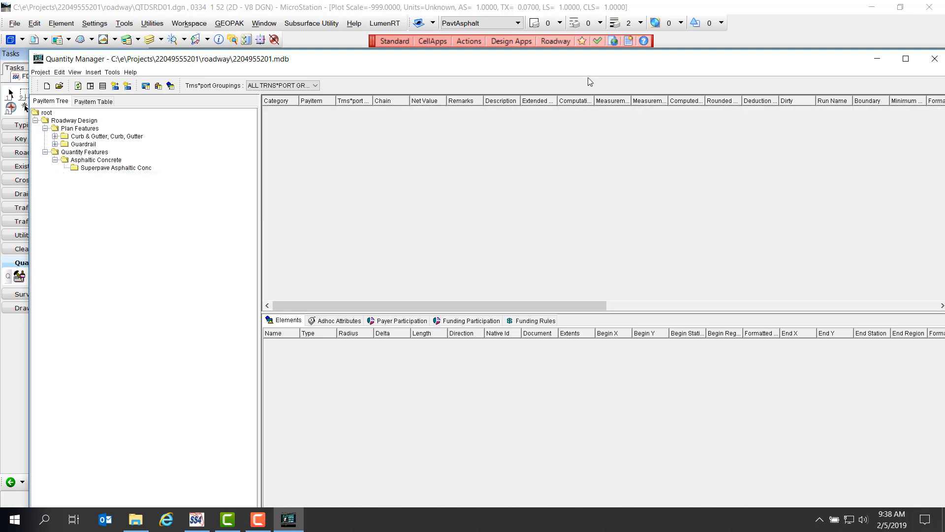
pyautogui.click(935, 59)
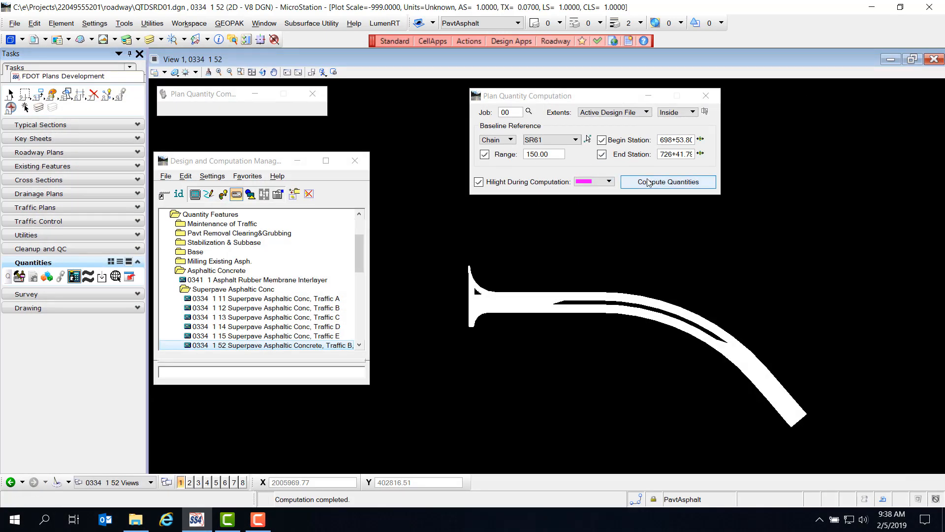
# Recompute the plan quantities against chain SR61, export item 0334 1 52 to 2204955201.mdb in Append mode, and close the computation dialogs.
pyautogui.click(707, 185)
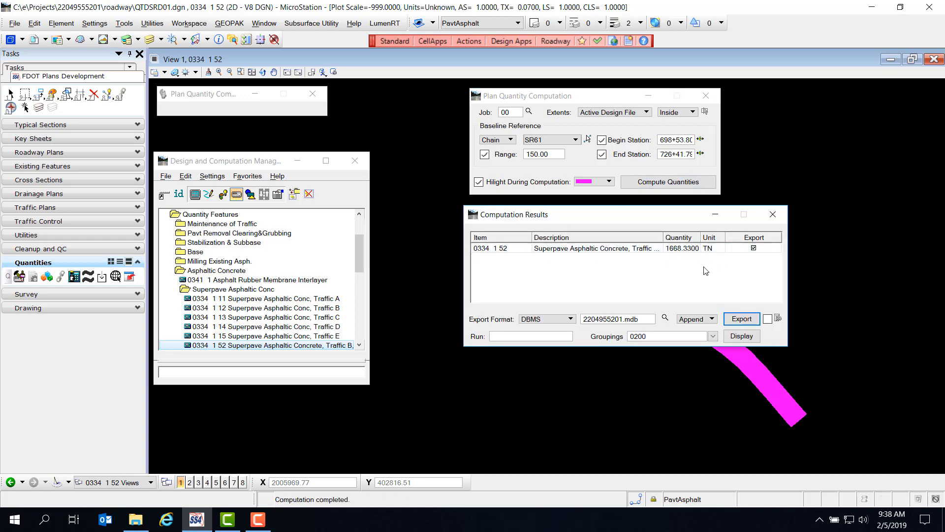
pyautogui.click(742, 320)
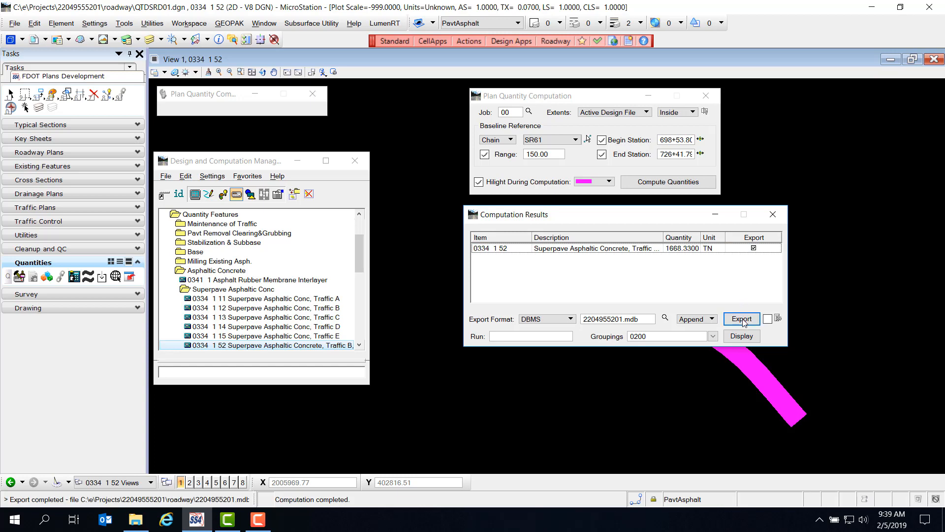
pyautogui.click(773, 214)
pyautogui.click(706, 95)
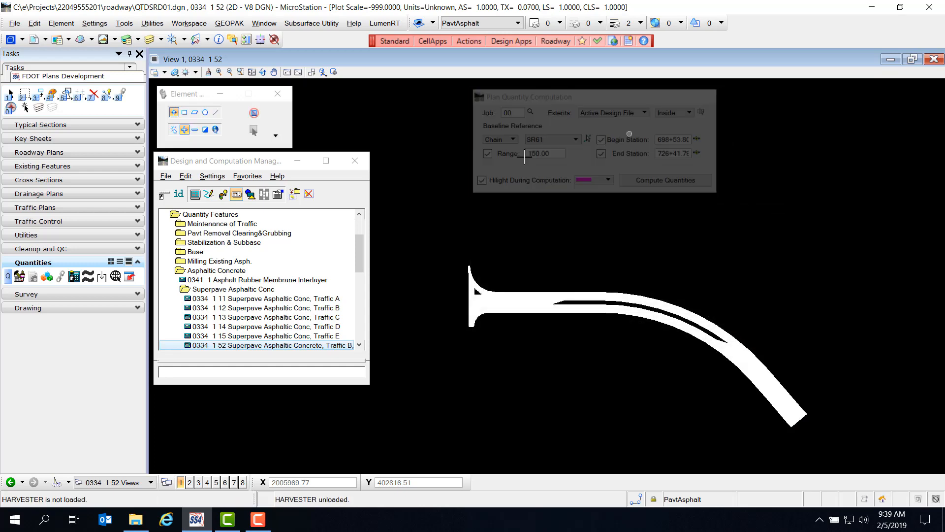
# Close the Design and Computation Manager and save the design file's settings.
pyautogui.click(358, 163)
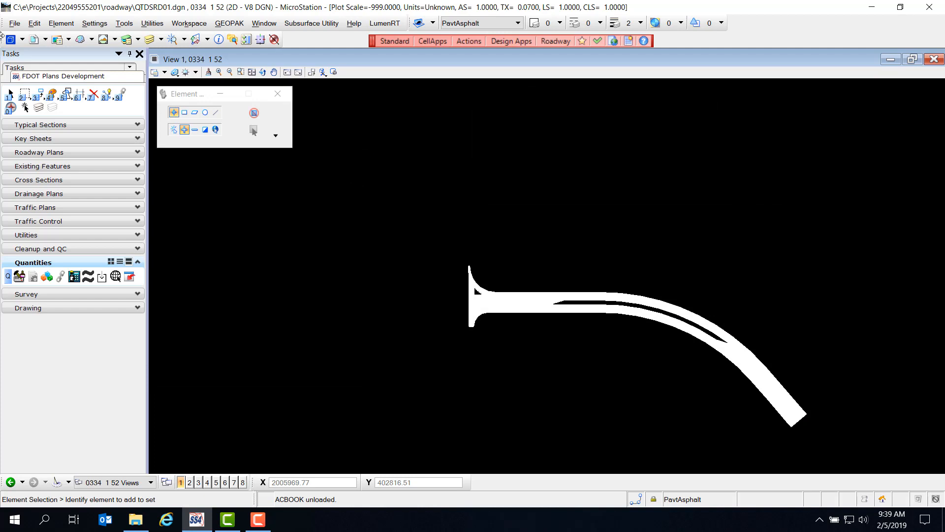
pyautogui.click(16, 24)
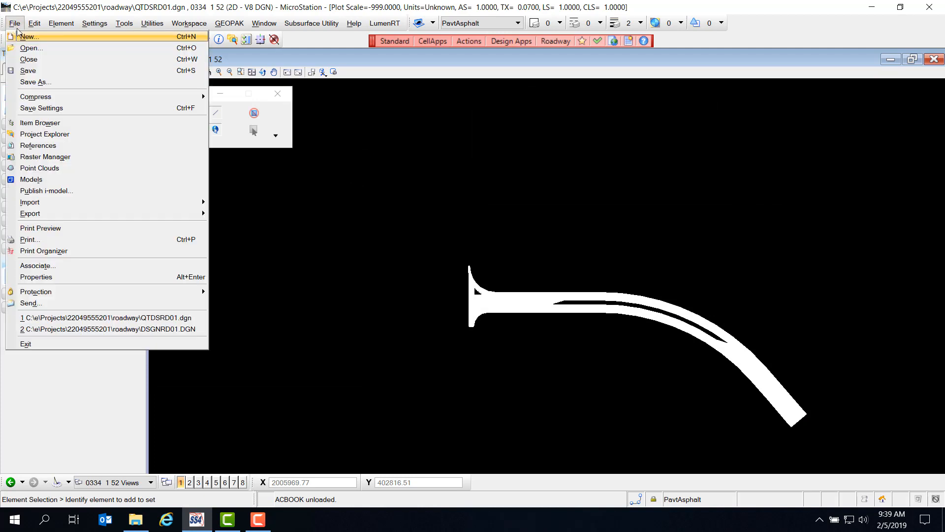
pyautogui.click(66, 108)
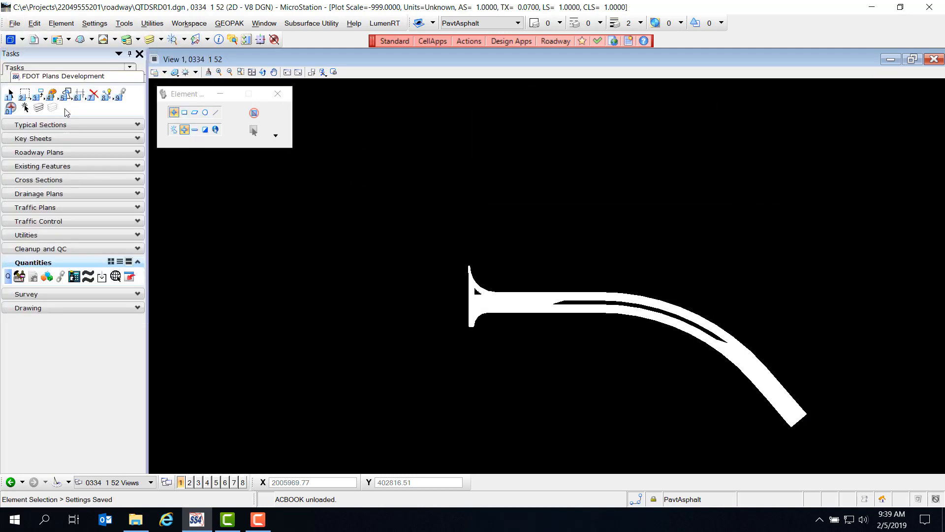